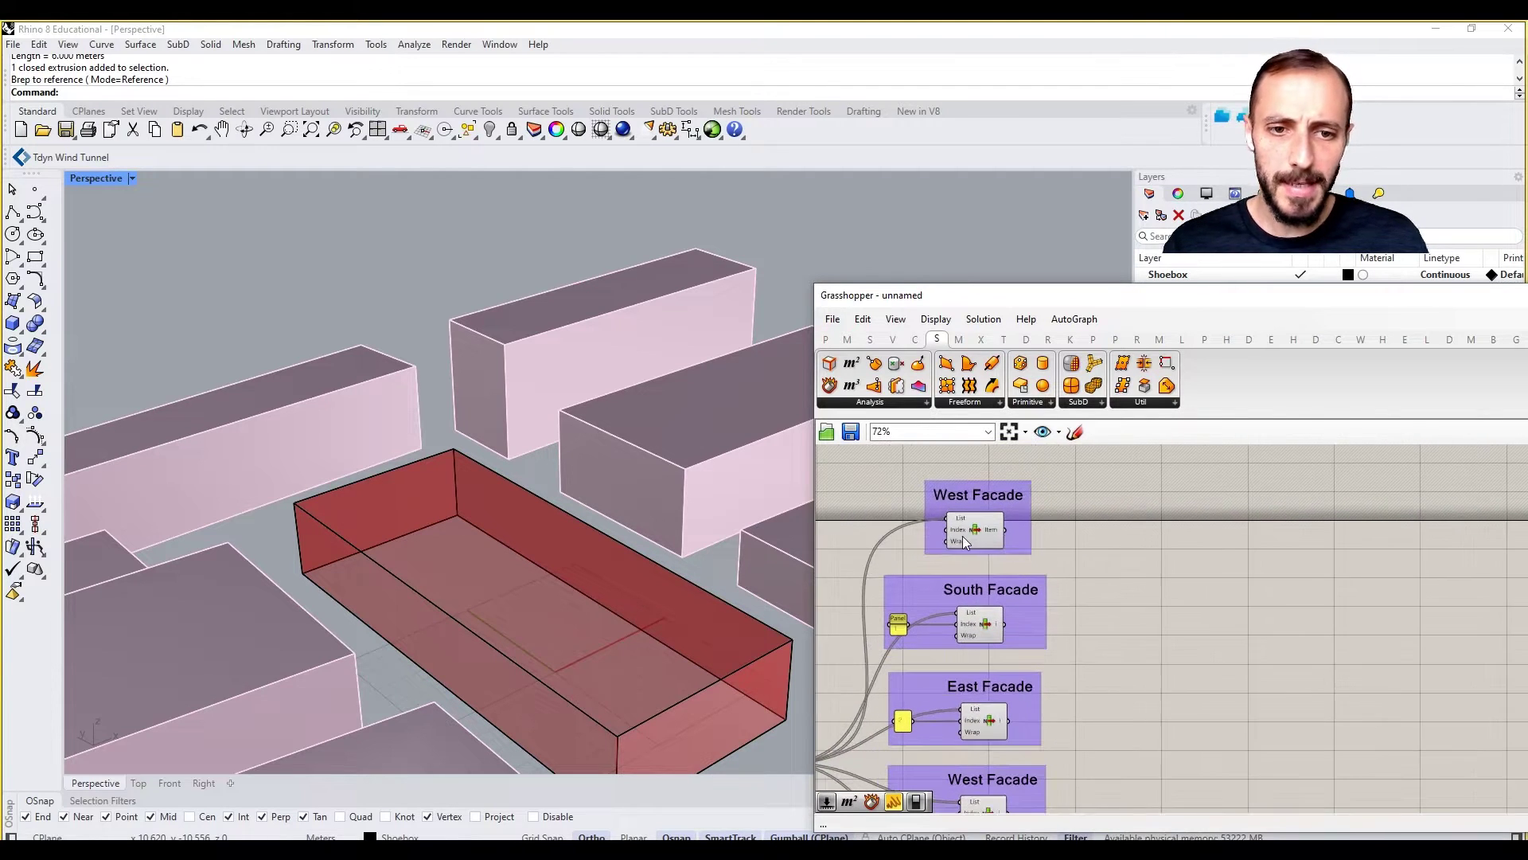
Step: Add a Scale NU component and connect the West Facade list item to its Geometry input
{"action": "left_click", "coordinate": [962, 538]}
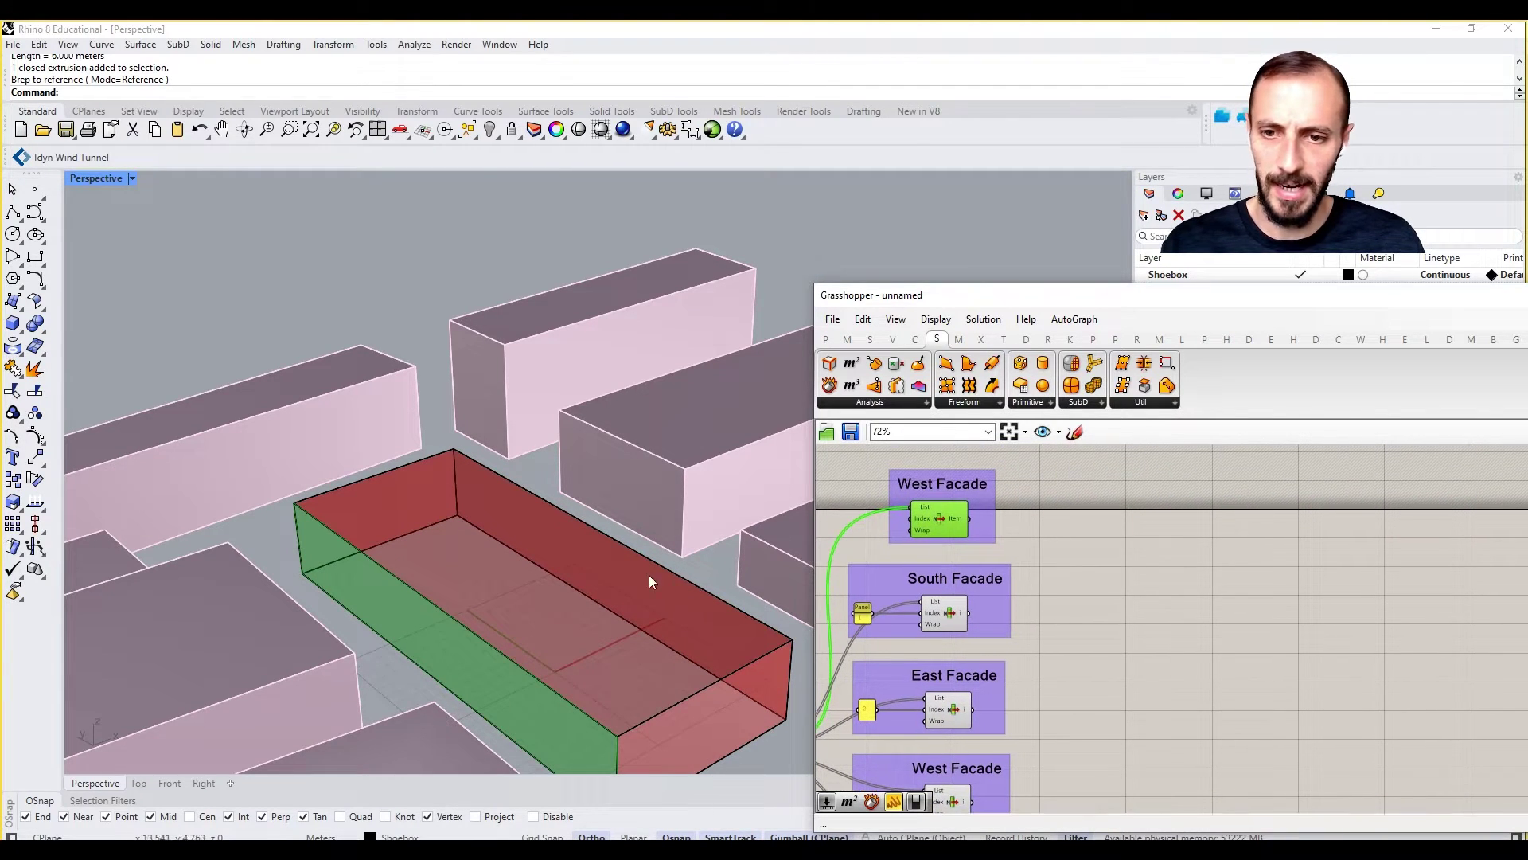
{"action": "right_click_drag", "start_coordinate": [549, 607], "coordinate": [484, 466]}
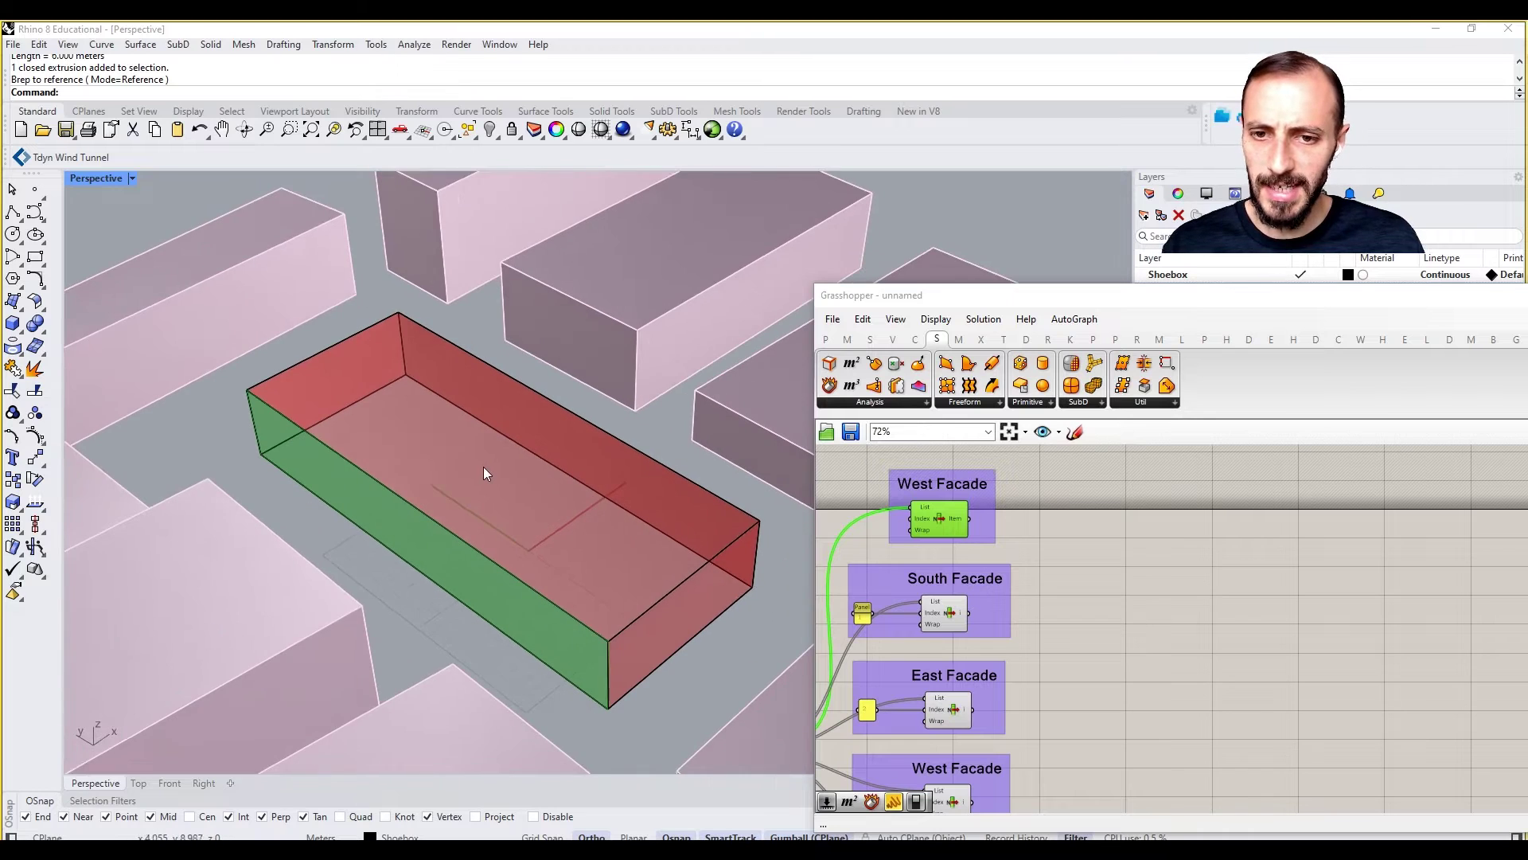
{"action": "scroll", "coordinate": [486, 478], "scroll_direction": "up", "scroll_amount": 1}
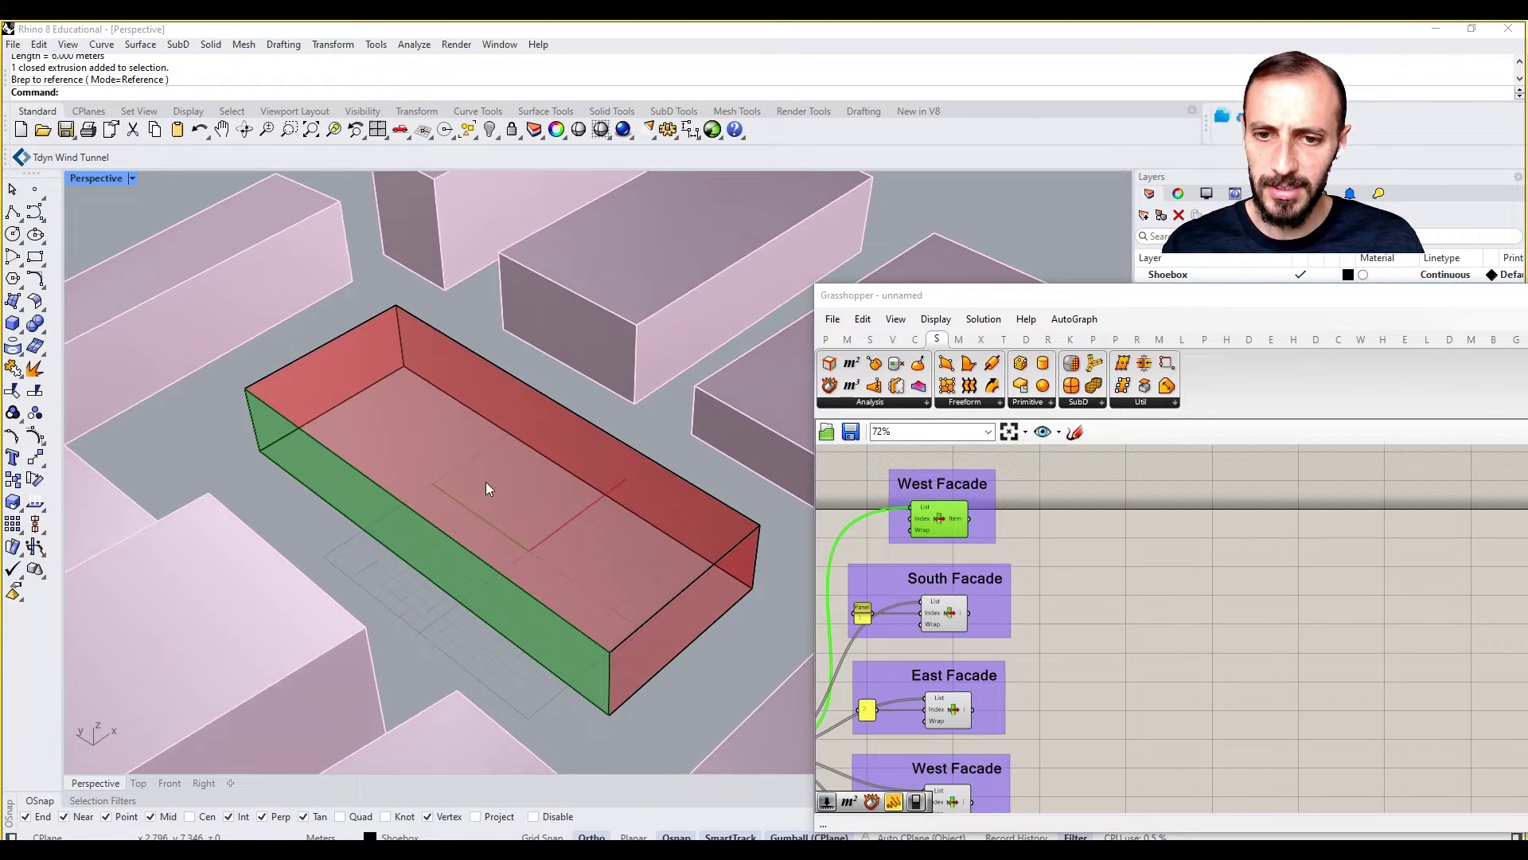
{"action": "left_click", "coordinate": [1083, 541]}
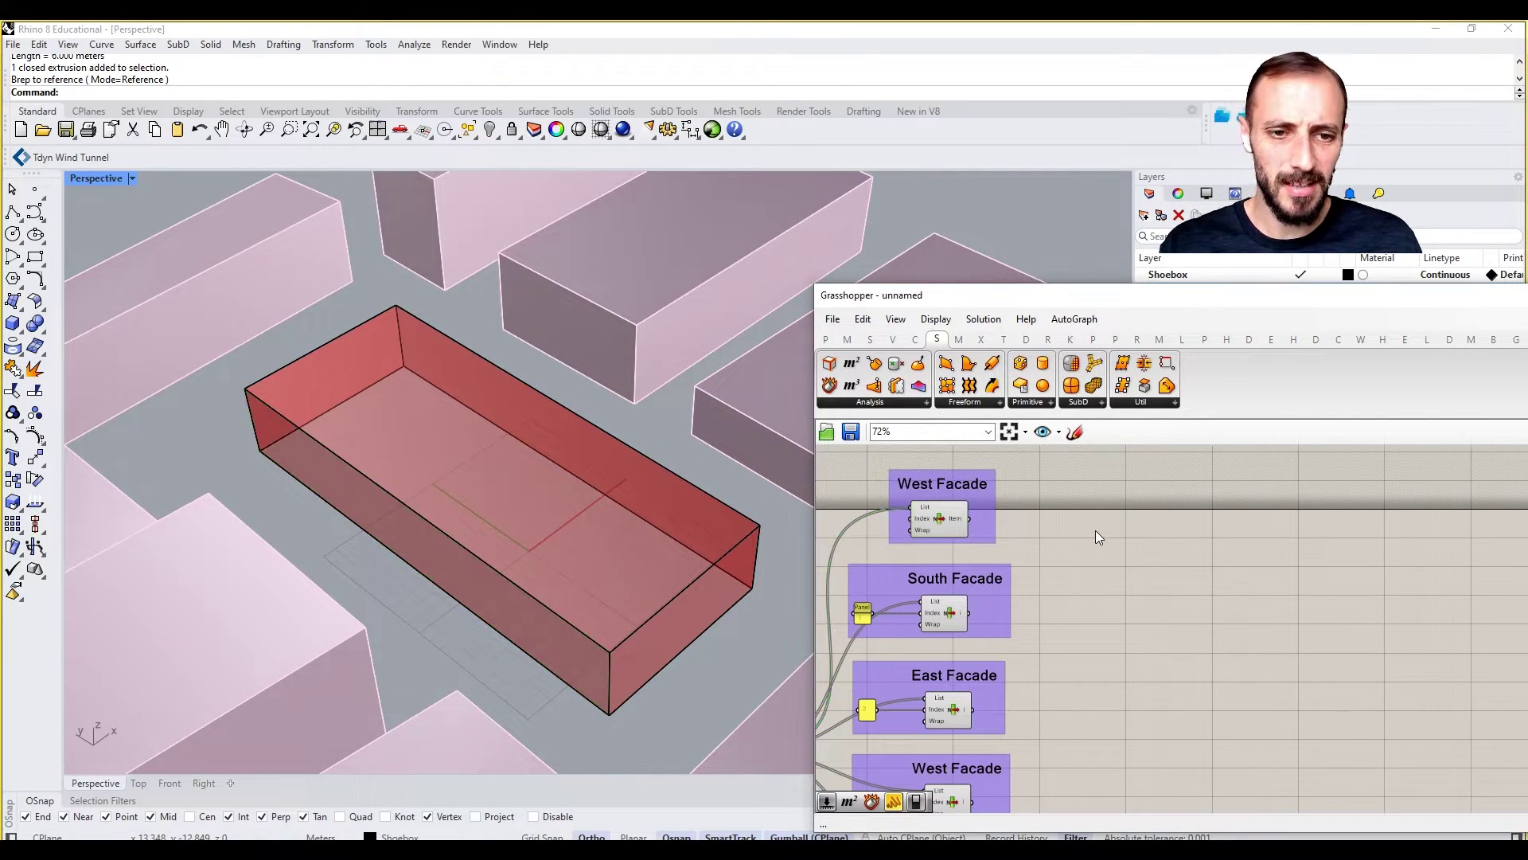
{"action": "double_click", "coordinate": [1140, 534]}
{"action": "type", "text": "scale"}
{"action": "left_click", "coordinate": [1114, 480]}
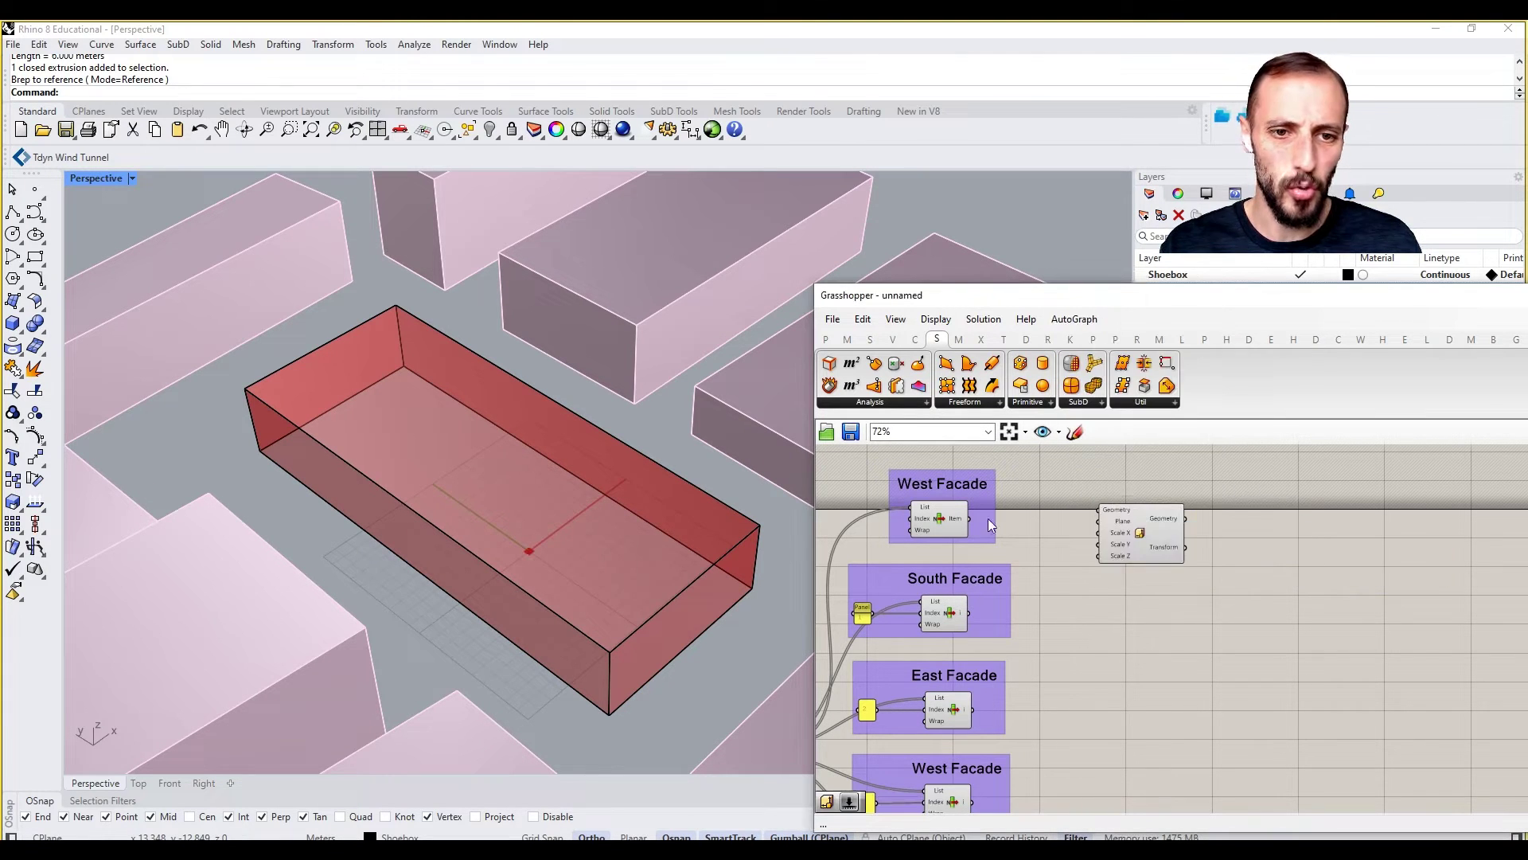
{"action": "scroll", "coordinate": [984, 519], "scroll_direction": "up", "scroll_amount": 2}
{"action": "left_click_drag", "start_coordinate": [964, 517], "coordinate": [1231, 523]}
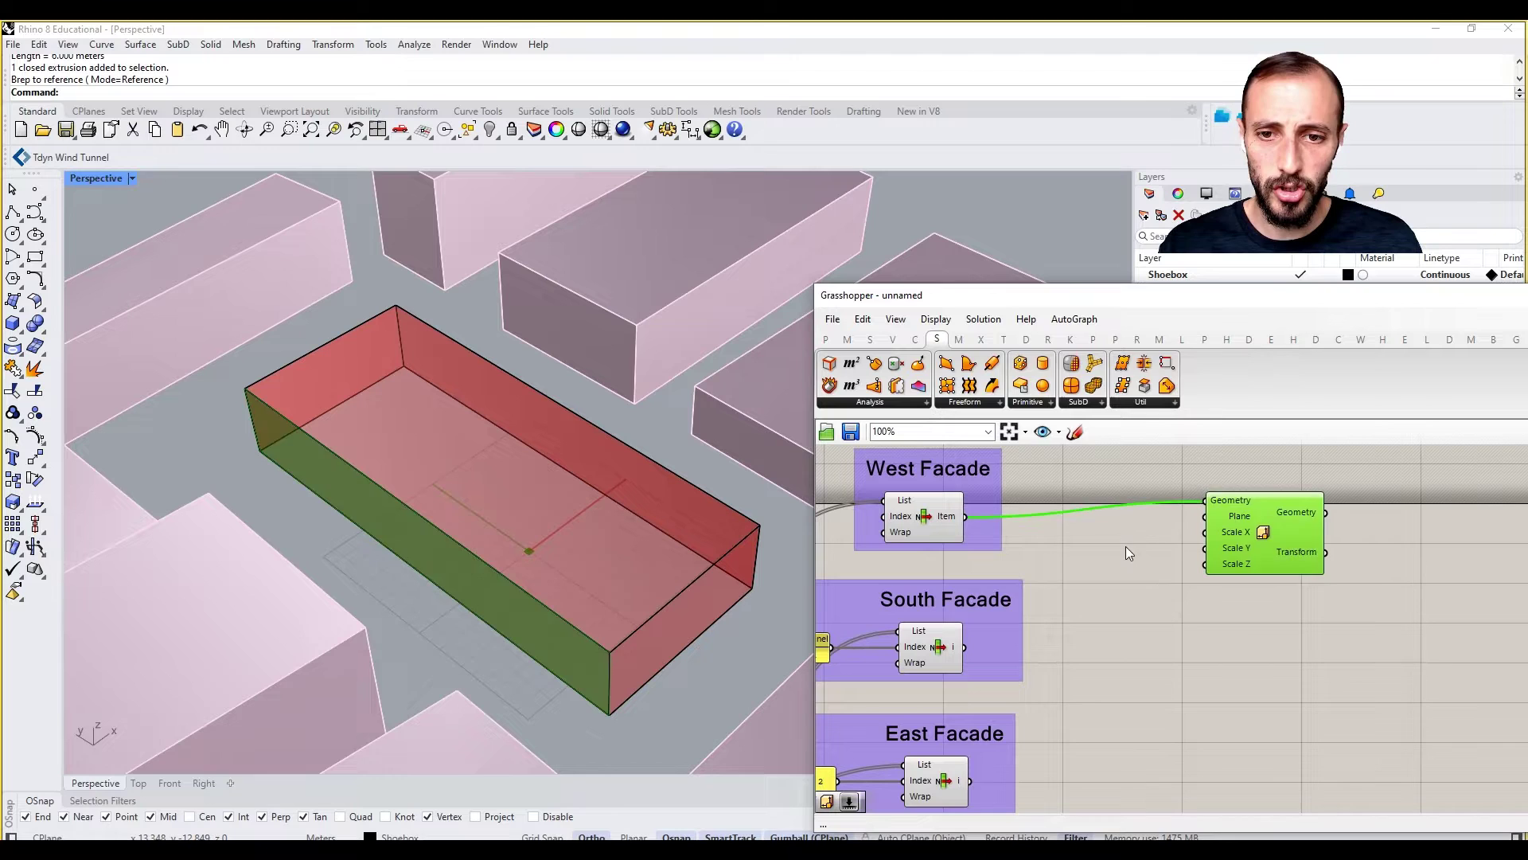
Step: Try using the West Facade's area centroid as the Scale NU plane, and delete the Area component
{"action": "right_click", "coordinate": [1125, 546]}
{"action": "left_click", "coordinate": [1074, 529]}
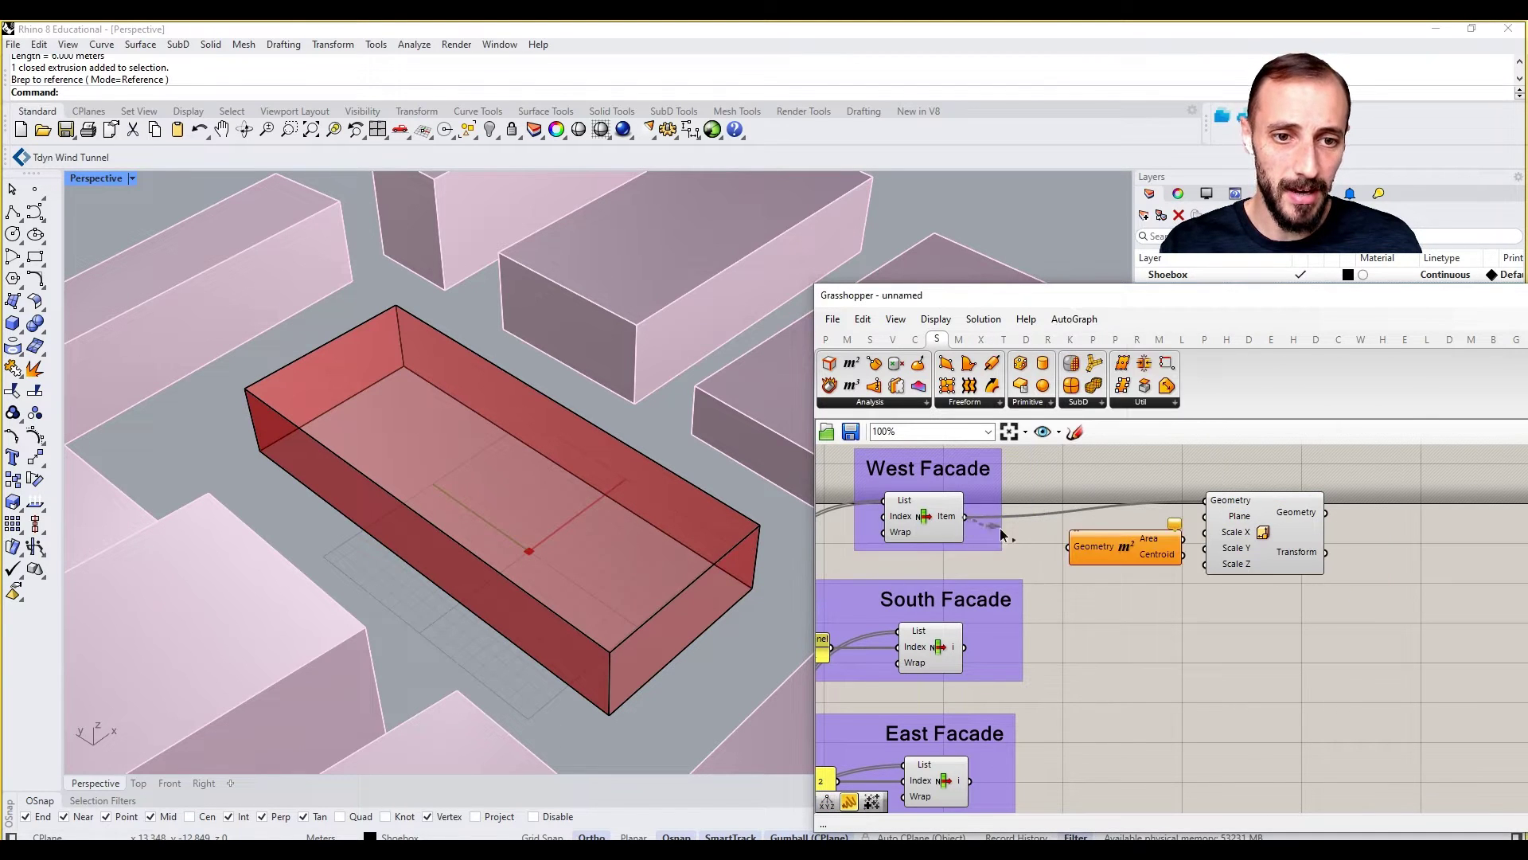
{"action": "left_click_drag", "start_coordinate": [1003, 535], "coordinate": [1290, 533]}
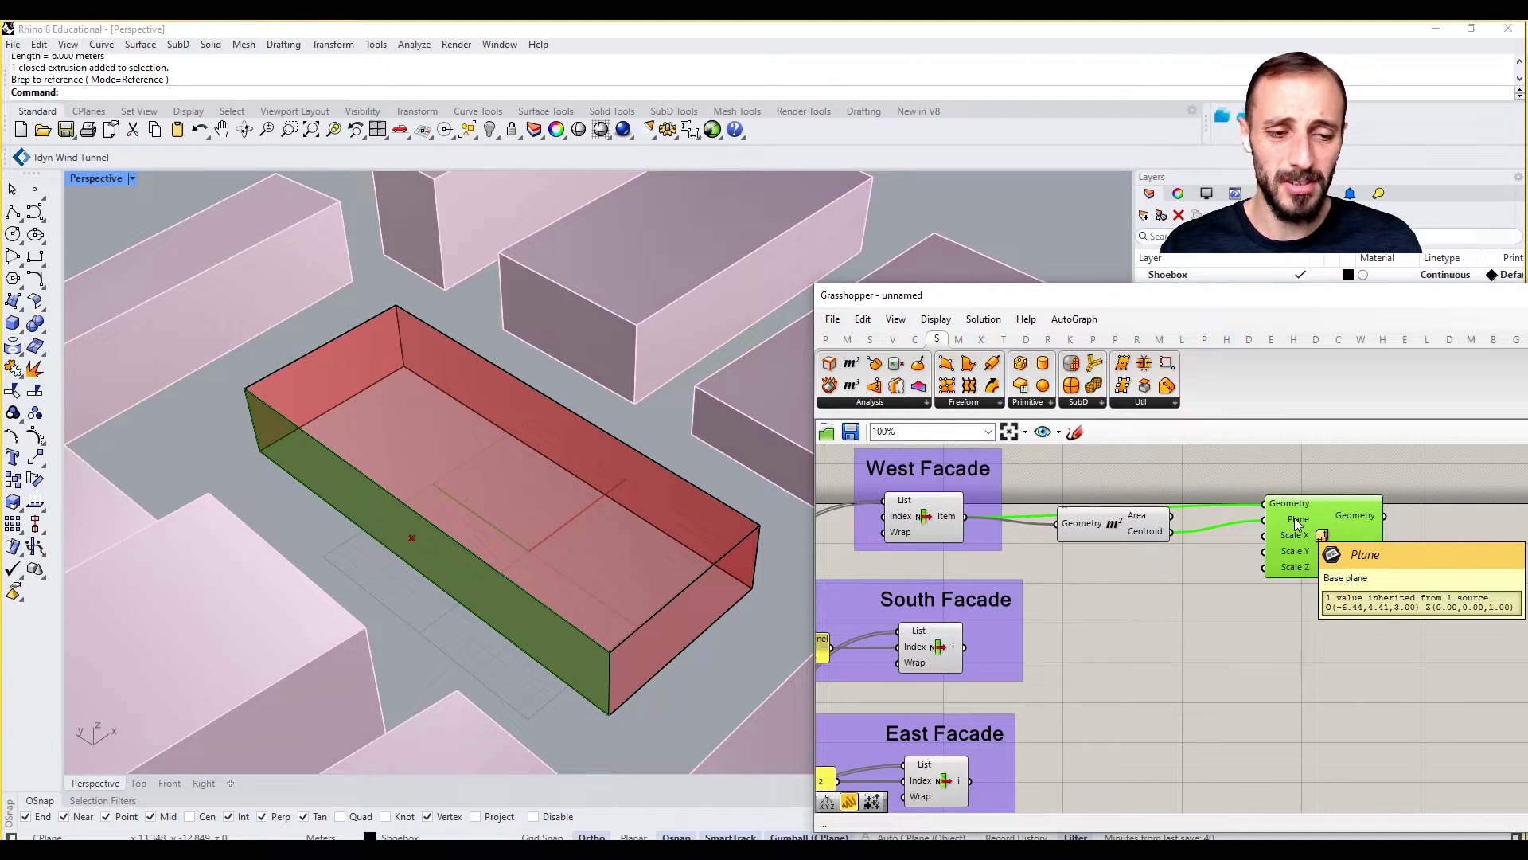
{"action": "left_click", "coordinate": [1119, 533]}
{"action": "key", "text": "Delete"}
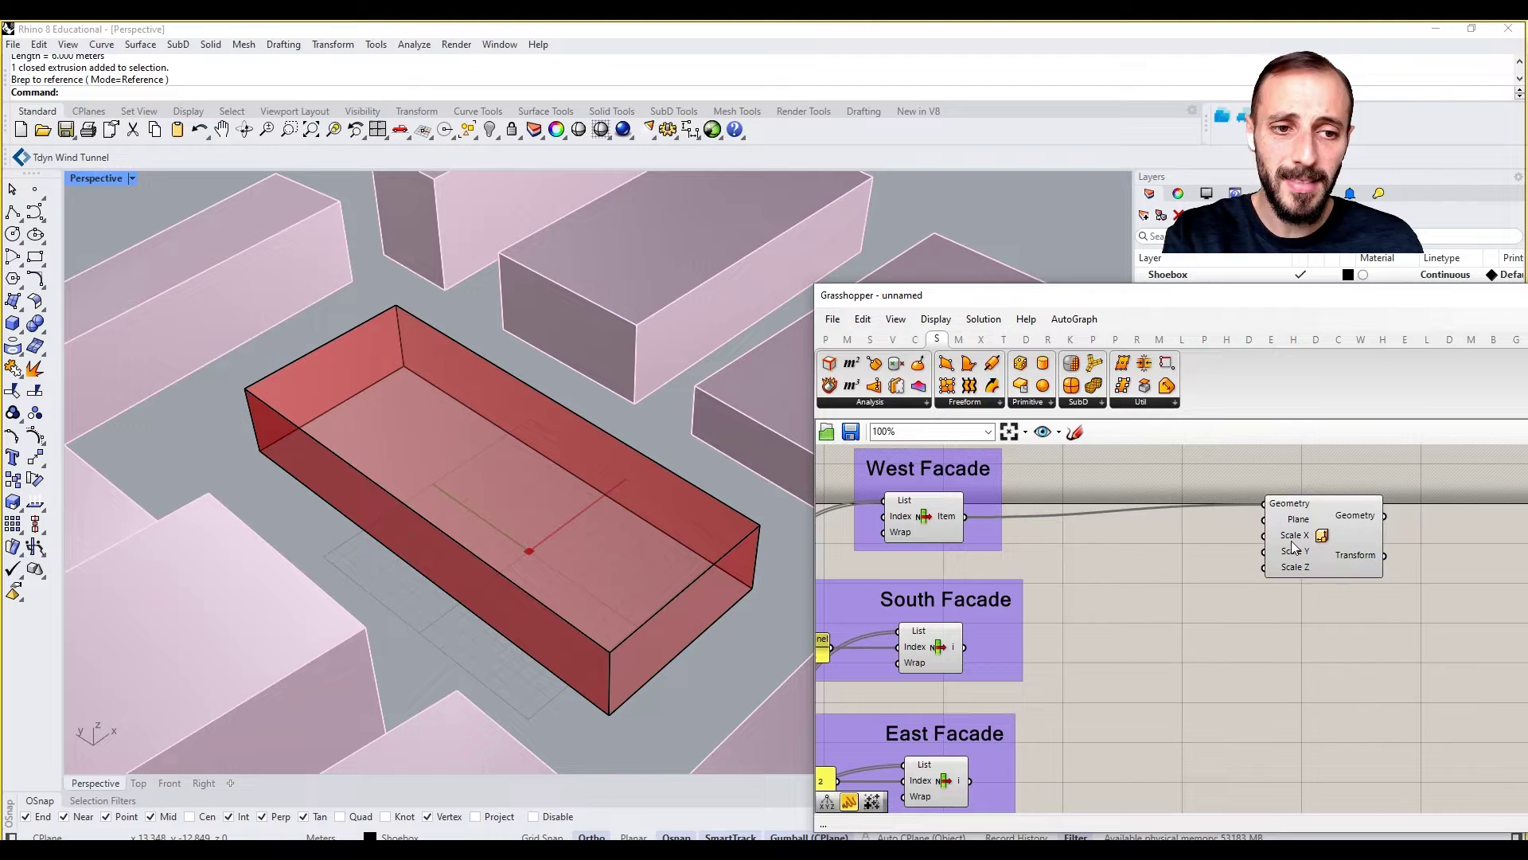
Step: Make room before Scale NU, add an Evaluate Surface component and connect the West Facade item to its Surface input
{"action": "left_click_drag", "start_coordinate": [1328, 538], "coordinate": [1439, 545]}
{"action": "left_click", "coordinate": [1179, 556]}
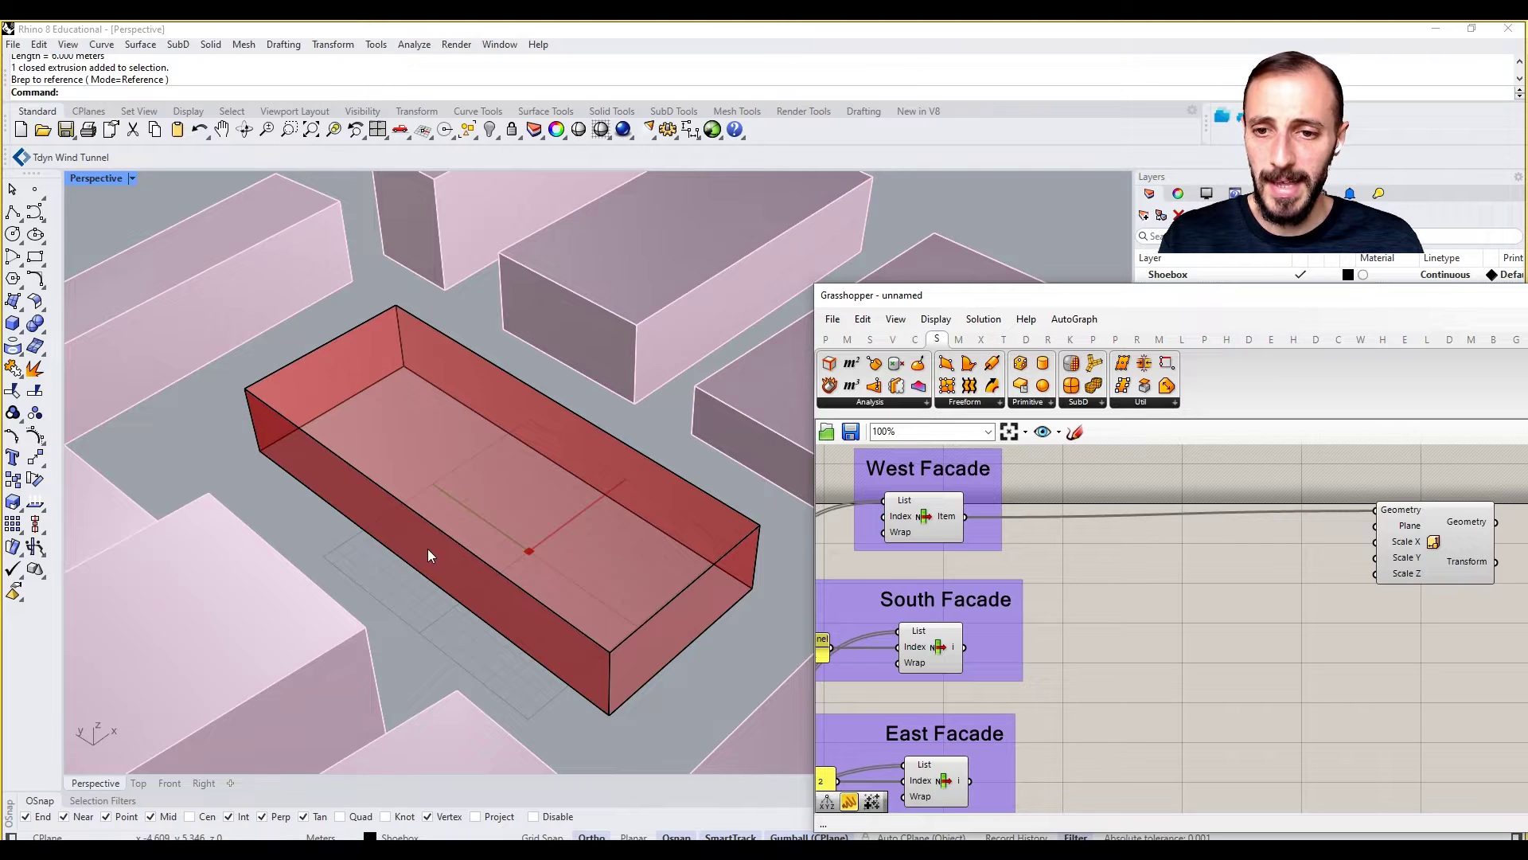
{"action": "double_click", "coordinate": [1100, 541]}
{"action": "type", "text": "evau"}
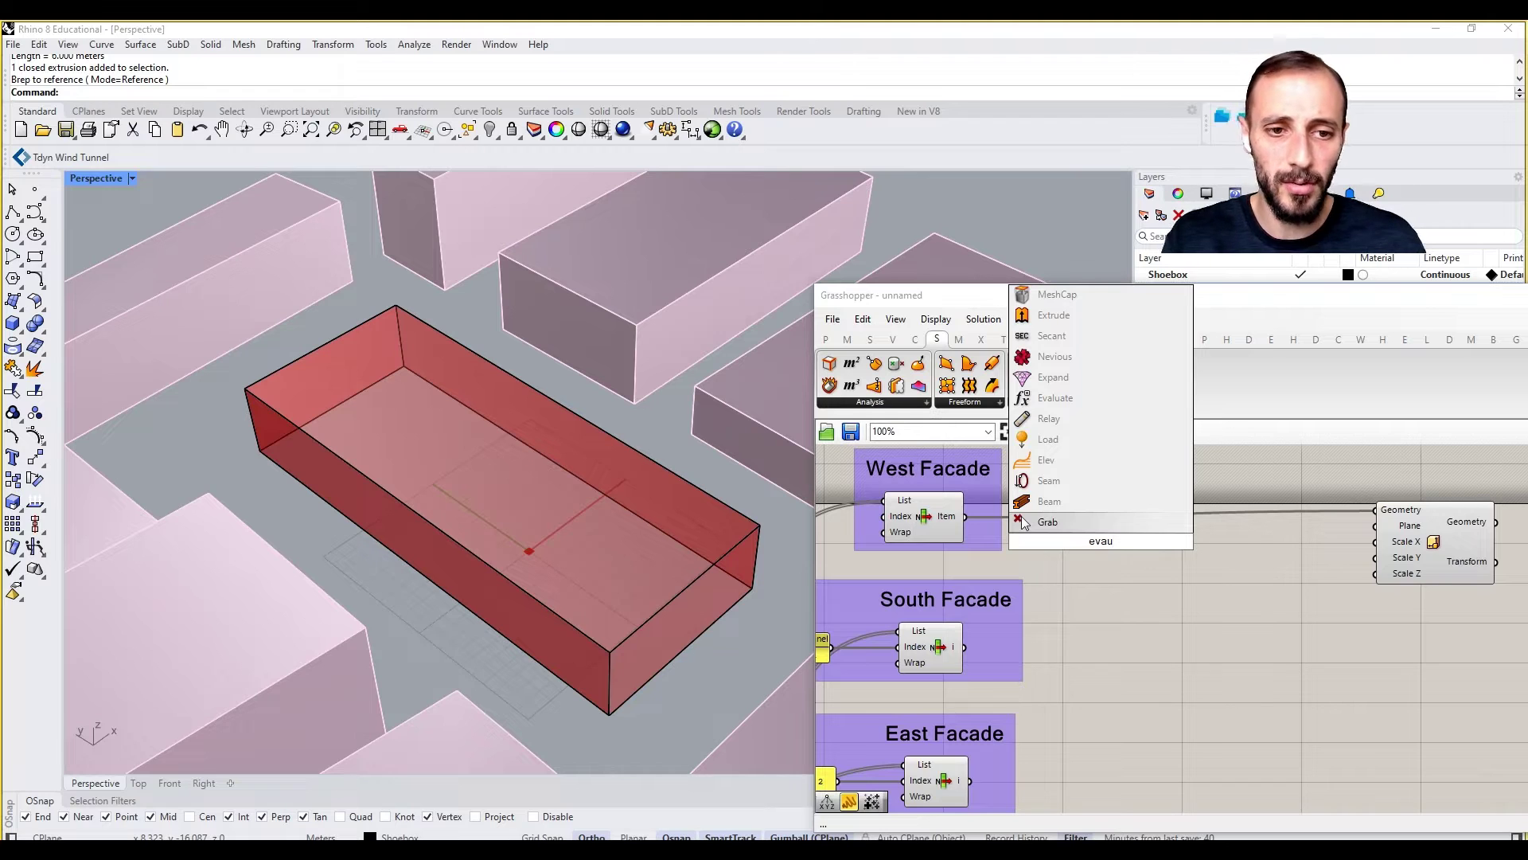
{"action": "key", "text": "BackSpace"}
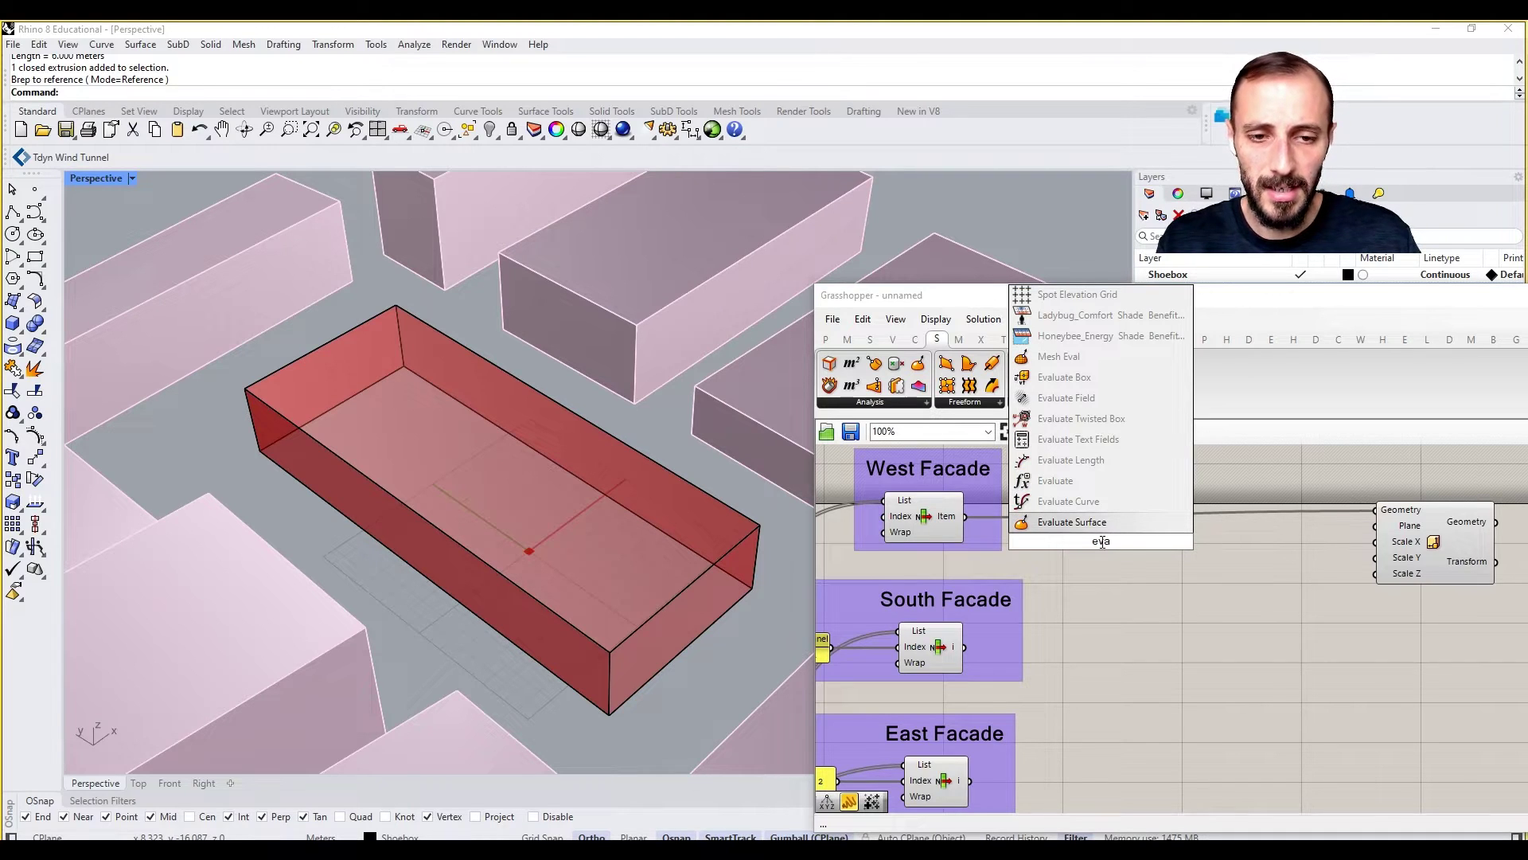
{"action": "key", "text": "Return"}
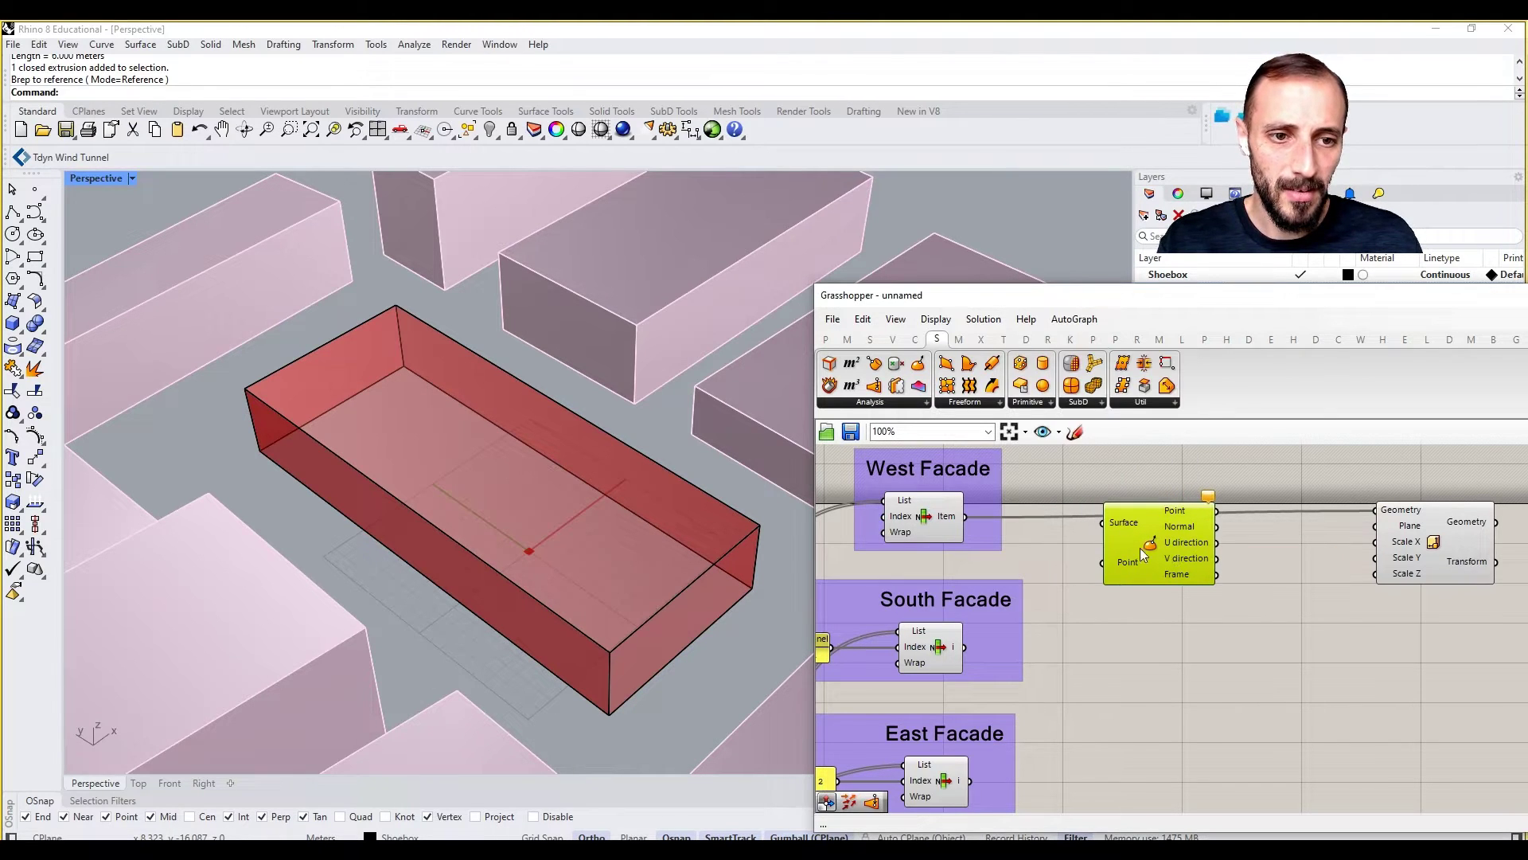
{"action": "left_click_drag", "start_coordinate": [964, 517], "coordinate": [1032, 518]}
{"action": "left_click_drag", "start_coordinate": [1166, 561], "coordinate": [1217, 568]}
Step: Try feeding the West Facade's area centroid into Evaluate Surface's Point input, and delete both the Area and Evaluate Surface components
{"action": "double_click", "coordinate": [1091, 580]}
{"action": "type", "text": "are"}
{"action": "left_click", "coordinate": [1046, 543]}
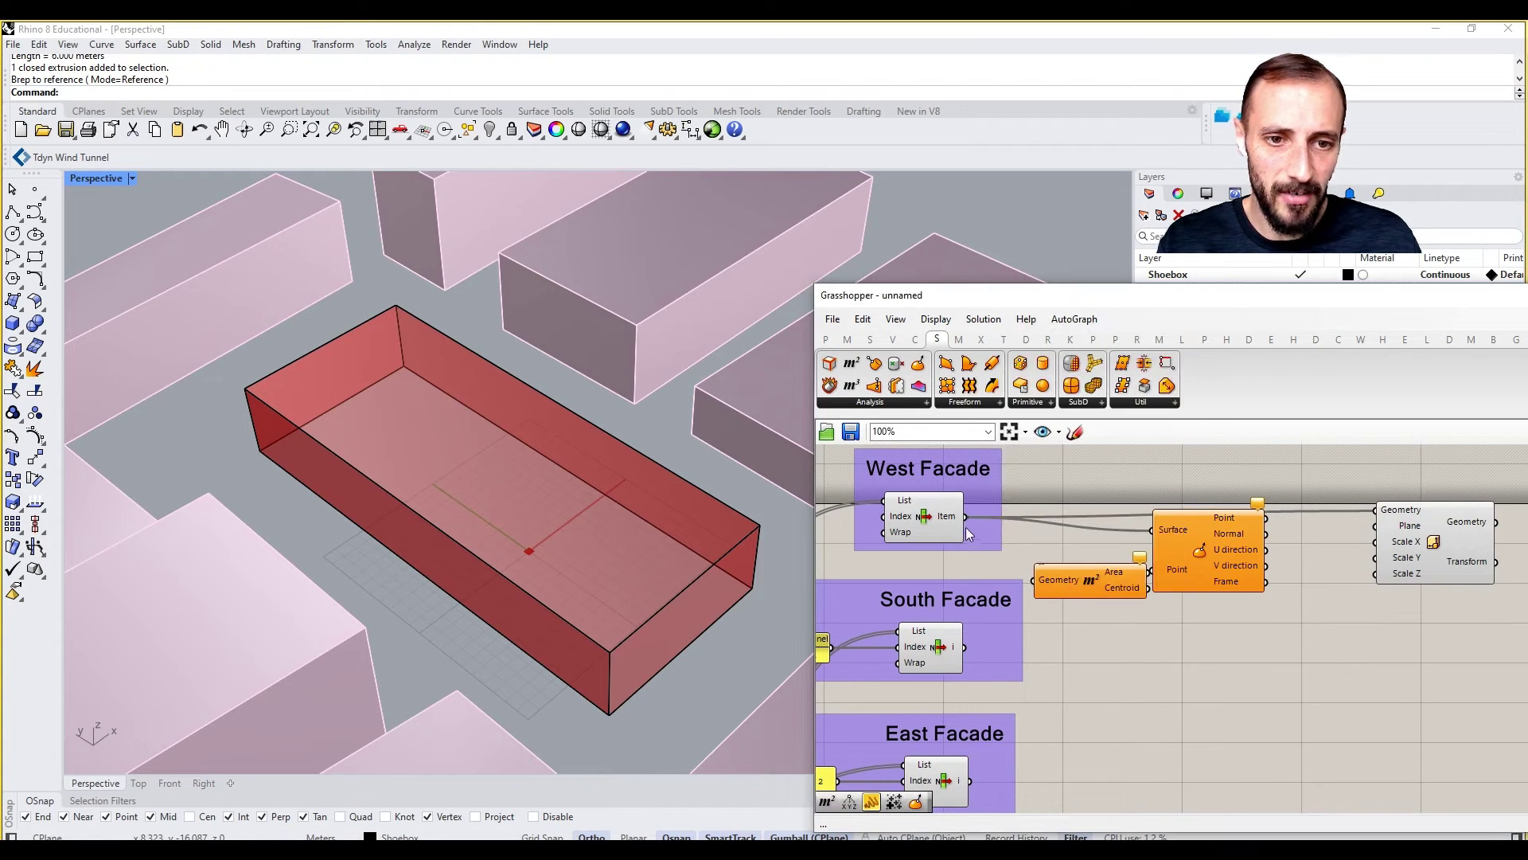
{"action": "left_click_drag", "start_coordinate": [964, 517], "coordinate": [1043, 569]}
{"action": "left_click_drag", "start_coordinate": [1144, 578], "coordinate": [1225, 562]}
{"action": "left_click_drag", "start_coordinate": [1080, 567], "coordinate": [1112, 560]}
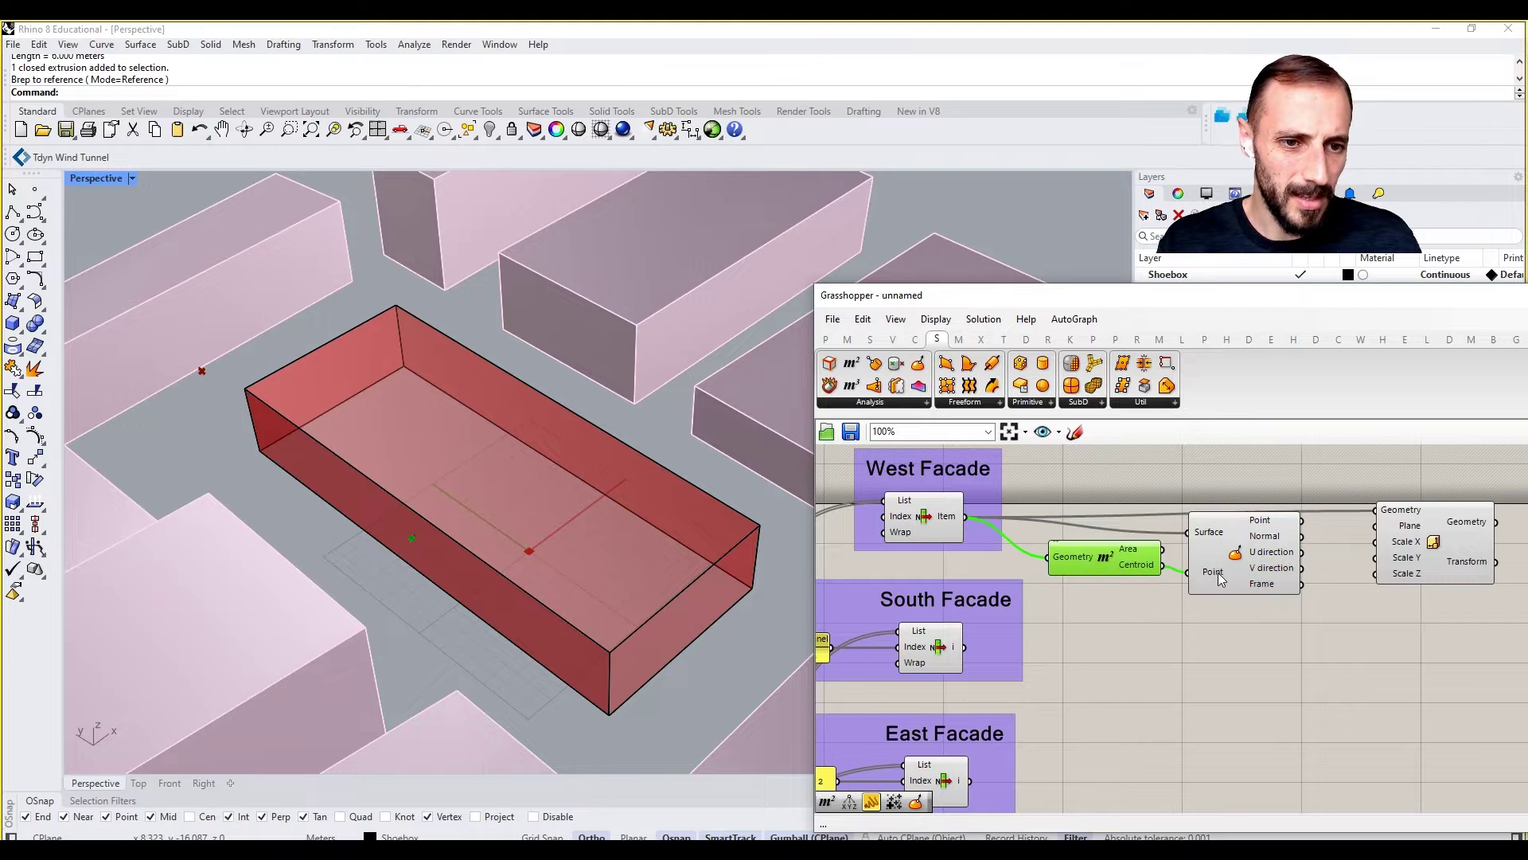
{"action": "mouse_move", "coordinate": [1218, 571]}
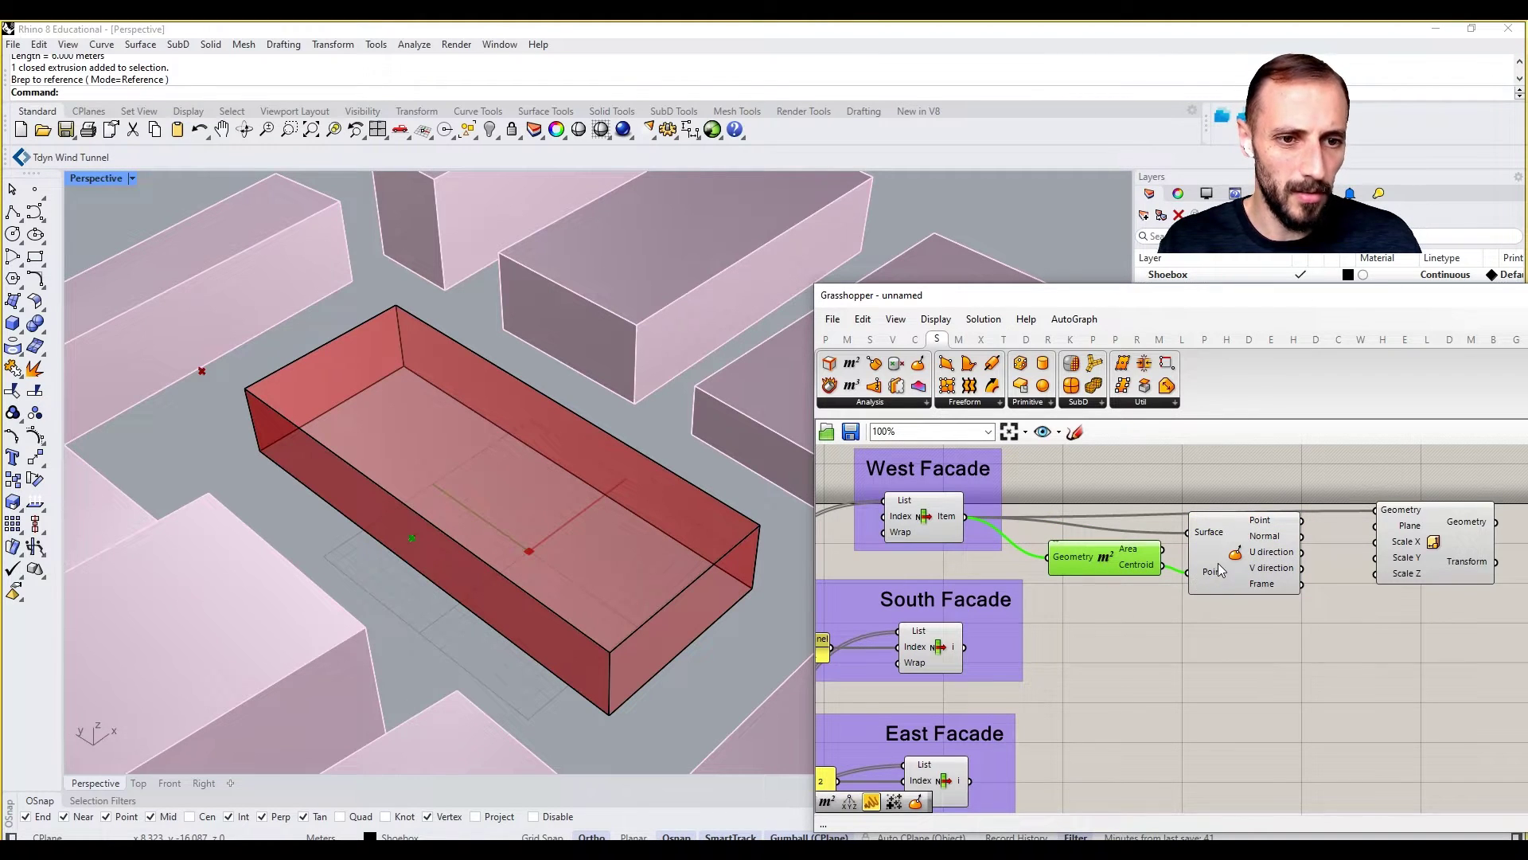
{"action": "left_click", "coordinate": [1218, 566], "text": "shift"}
{"action": "key", "text": "Delete"}
Step: Add a Surface Closest Point component and connect the West Facade item to its Surface input
{"action": "double_click", "coordinate": [1149, 553]}
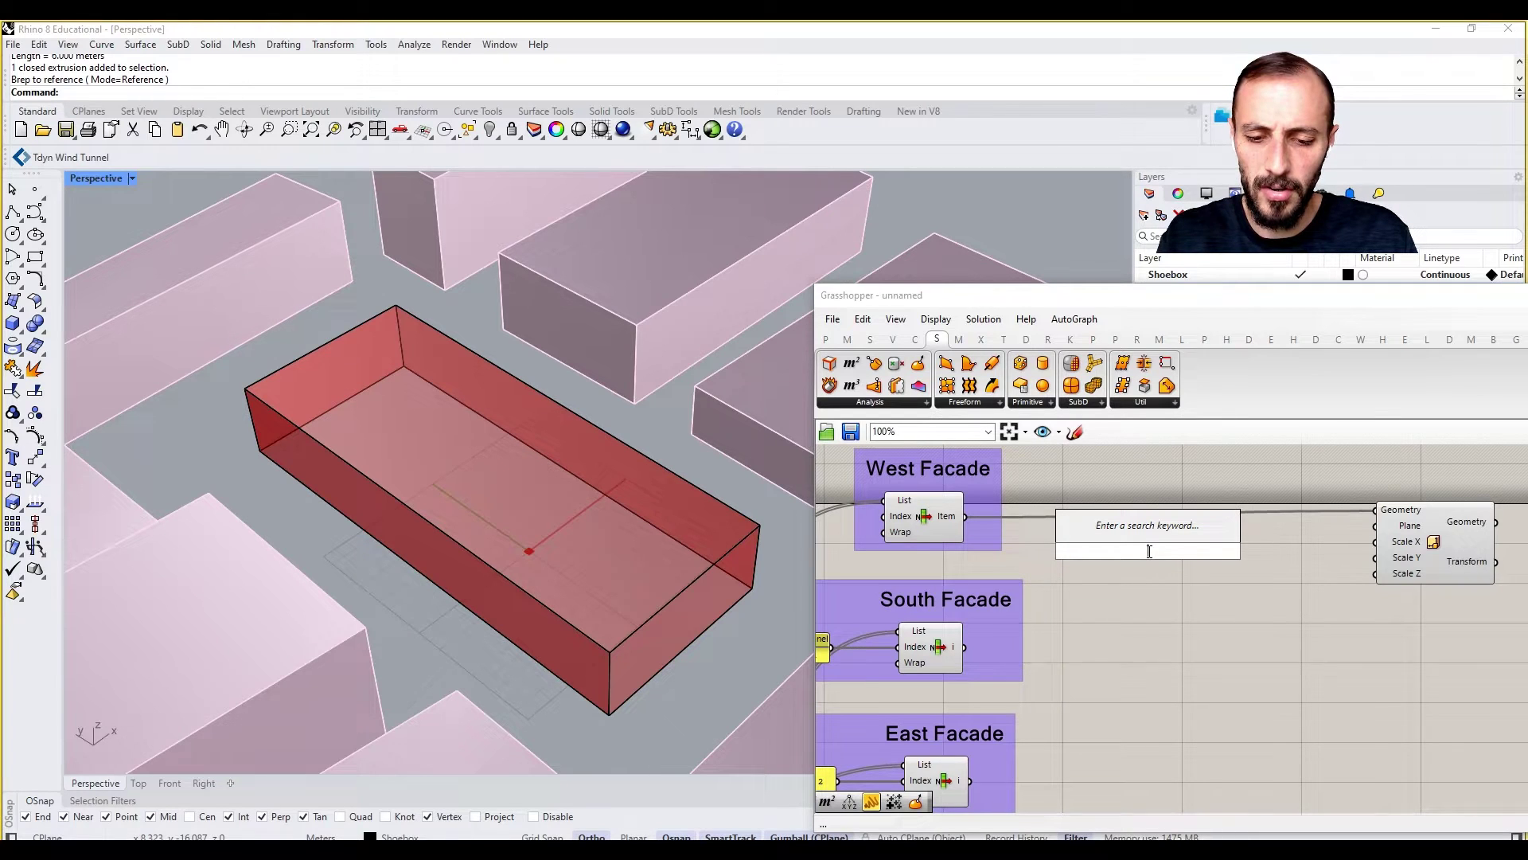
{"action": "type", "text": "surf"}
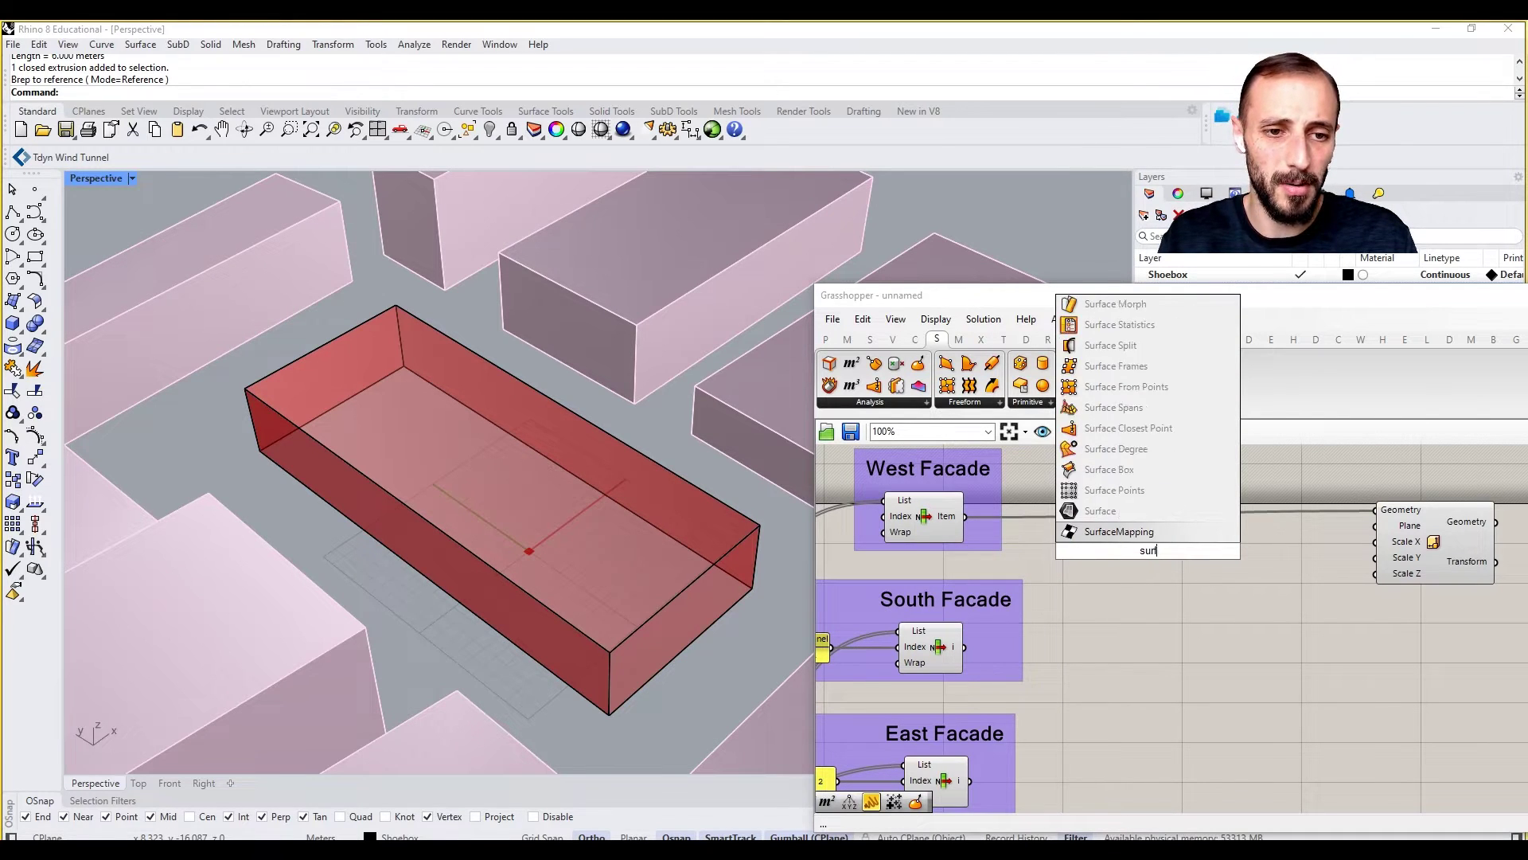
{"action": "type", "text": "ace"}
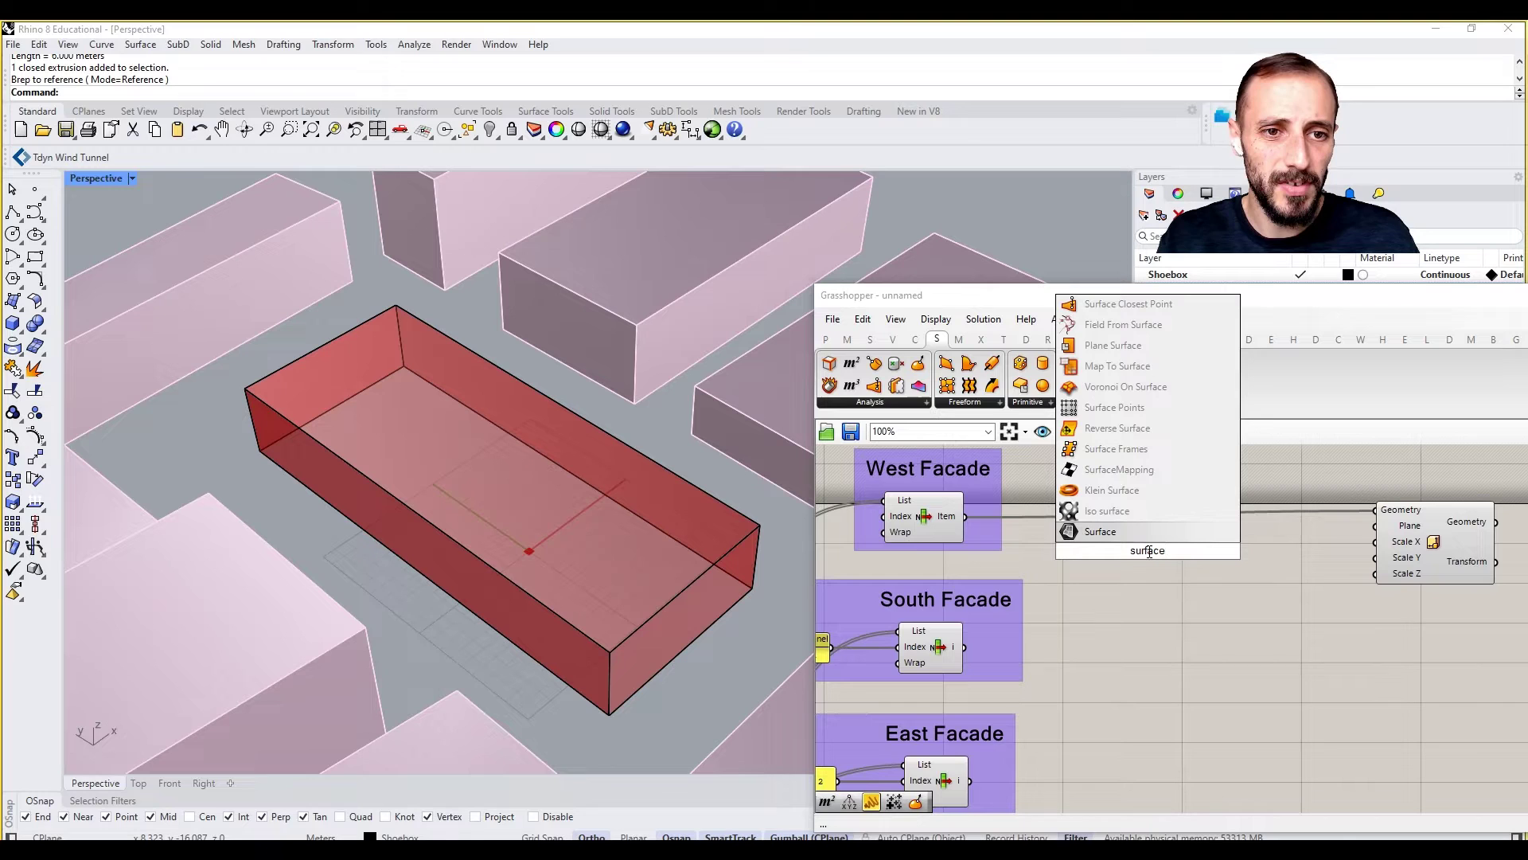
{"action": "left_click", "coordinate": [1121, 306]}
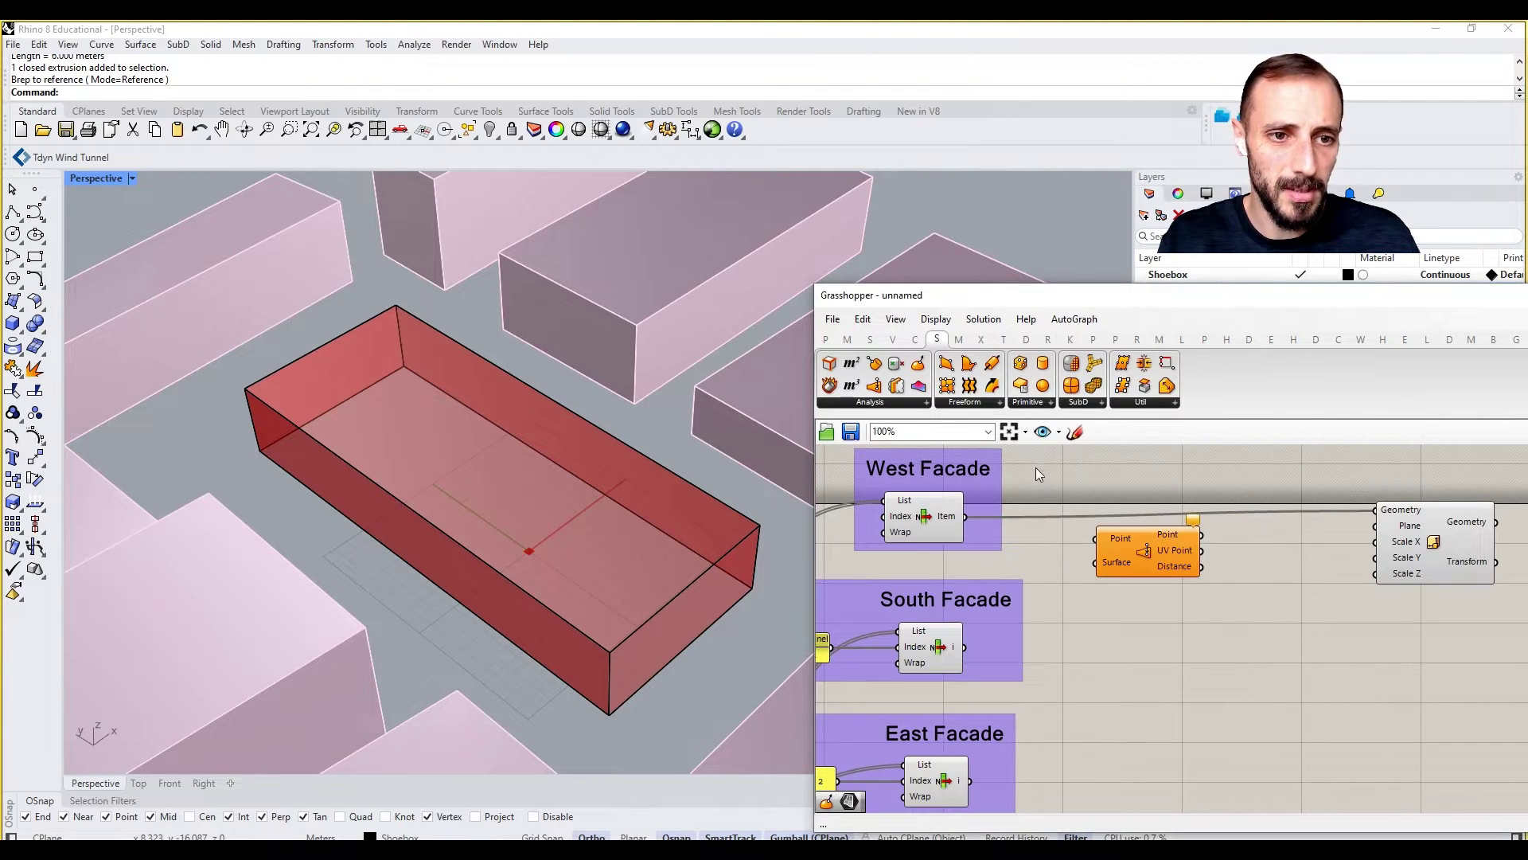
{"action": "left_click_drag", "start_coordinate": [965, 516], "coordinate": [1175, 606]}
Step: Add an Area component for the West Facade item and connect its Centroid to Surface Closest Point's Point input
{"action": "double_click", "coordinate": [1115, 530]}
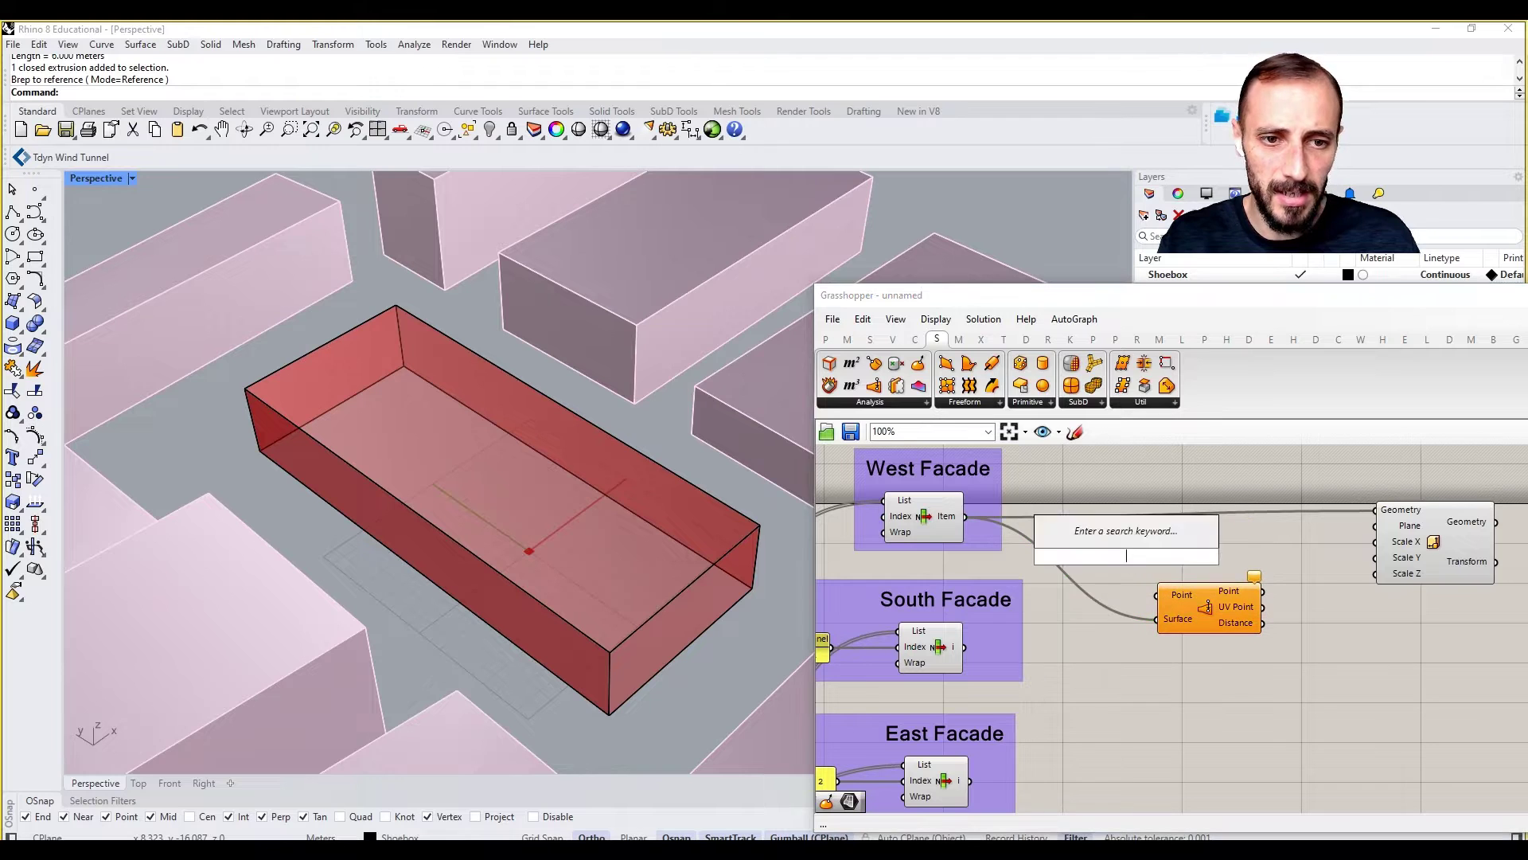
{"action": "type", "text": "are"}
{"action": "left_click", "coordinate": [1086, 514]}
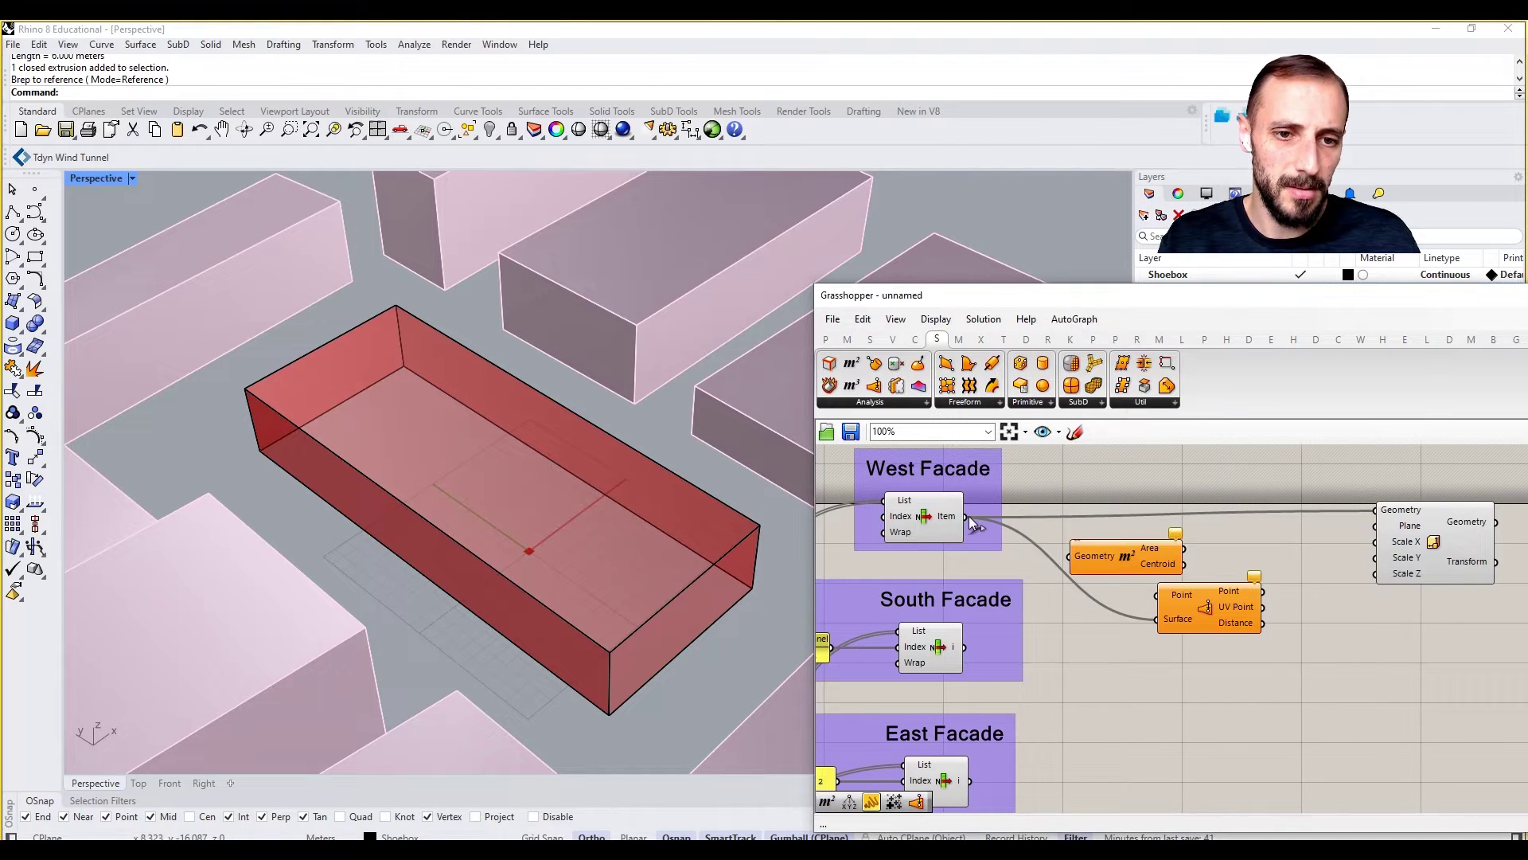
{"action": "left_click_drag", "start_coordinate": [967, 516], "coordinate": [1066, 555]}
{"action": "left_click_drag", "start_coordinate": [1184, 564], "coordinate": [1250, 597]}
{"action": "left_click_drag", "start_coordinate": [1109, 562], "coordinate": [1113, 554]}
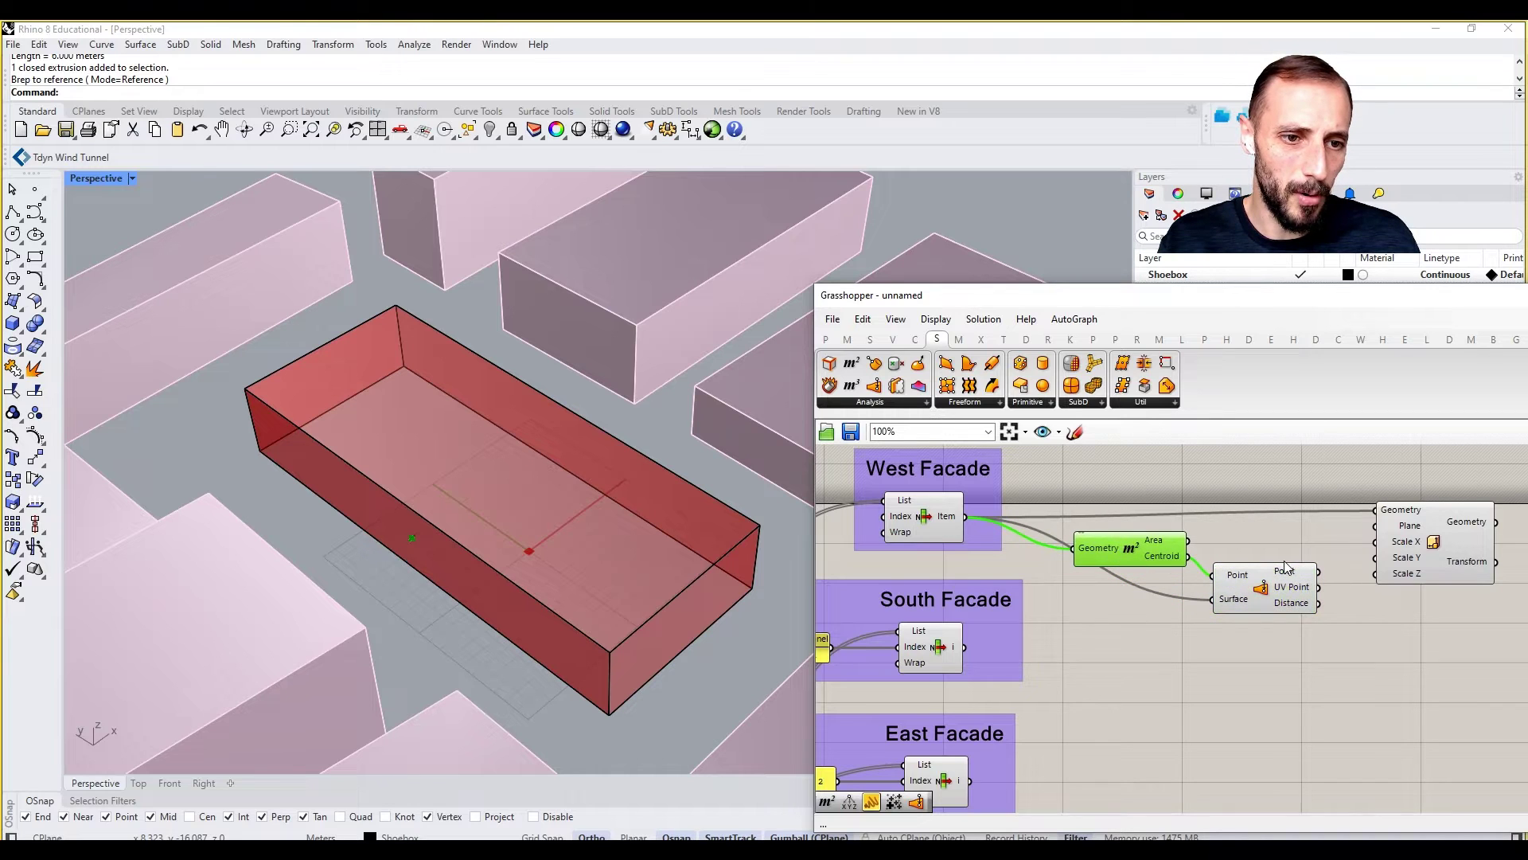
Step: Place an Evaluate Surface component between Surface Closest Point and Scale NU, and space out the neighbouring components
{"action": "right_click_drag", "start_coordinate": [1326, 581], "coordinate": [1153, 601]}
{"action": "left_click_drag", "start_coordinate": [1293, 573], "coordinate": [1410, 569]}
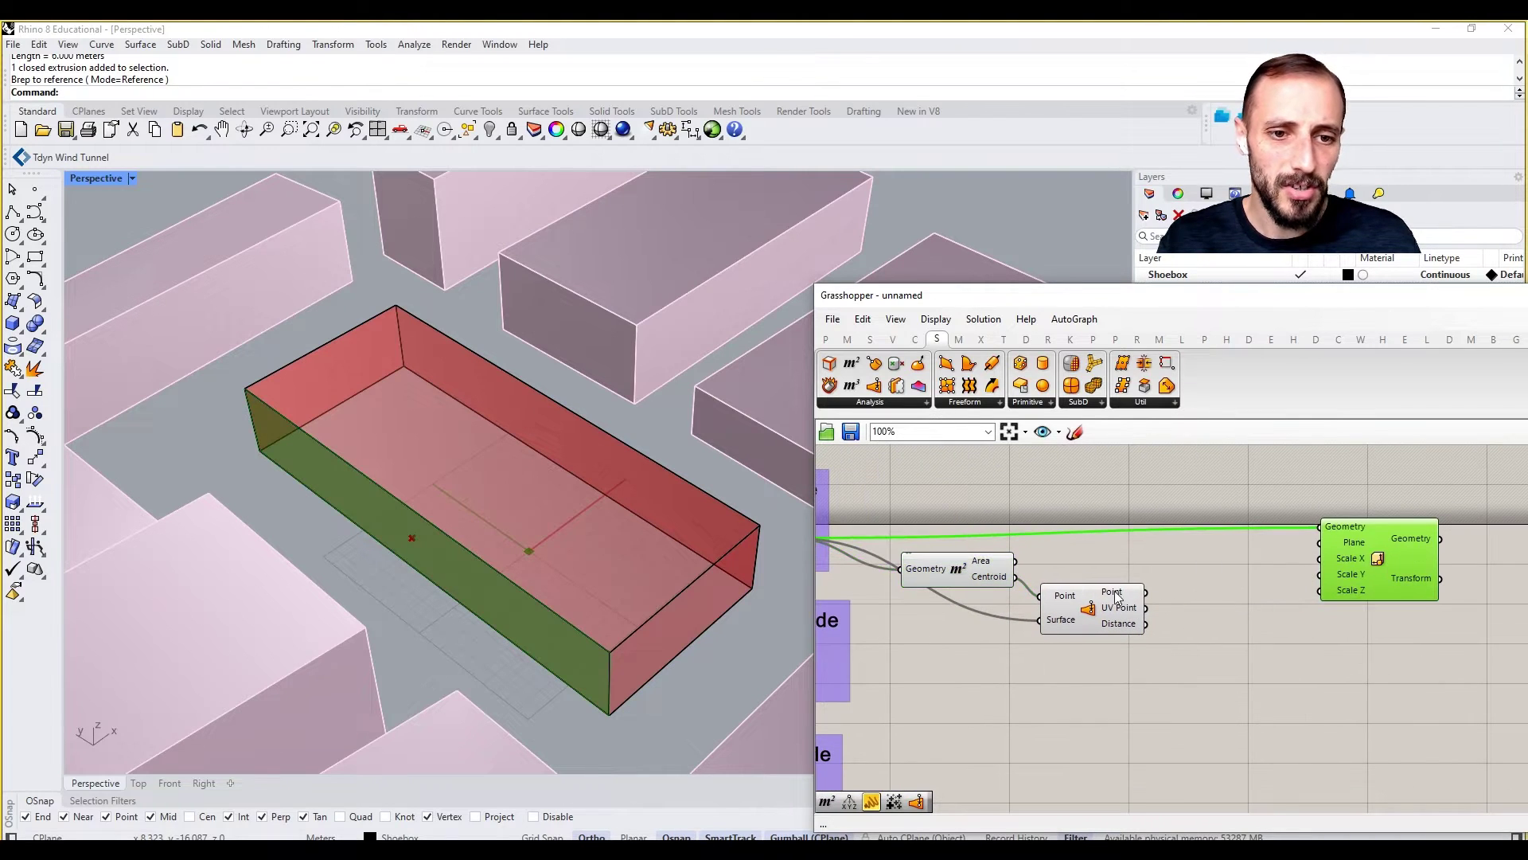
{"action": "left_click_drag", "start_coordinate": [917, 382], "coordinate": [1212, 598]}
{"action": "left_click_drag", "start_coordinate": [1064, 613], "coordinate": [1052, 622]}
{"action": "right_click_drag", "start_coordinate": [918, 582], "coordinate": [1011, 574]}
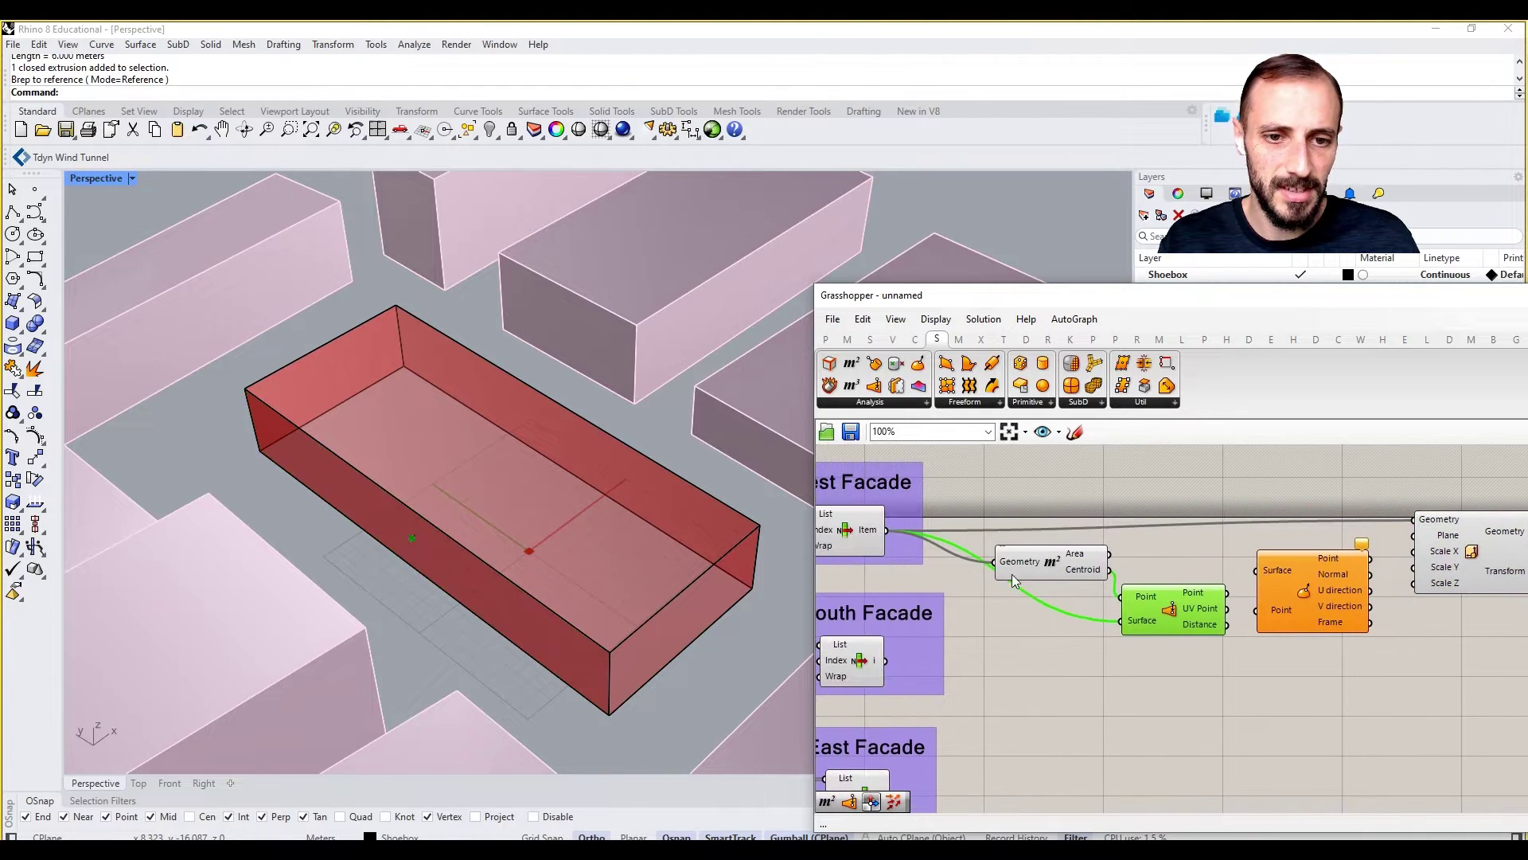
{"action": "left_click", "coordinate": [1070, 567]}
{"action": "left_click_drag", "start_coordinate": [1070, 566], "coordinate": [1102, 548]}
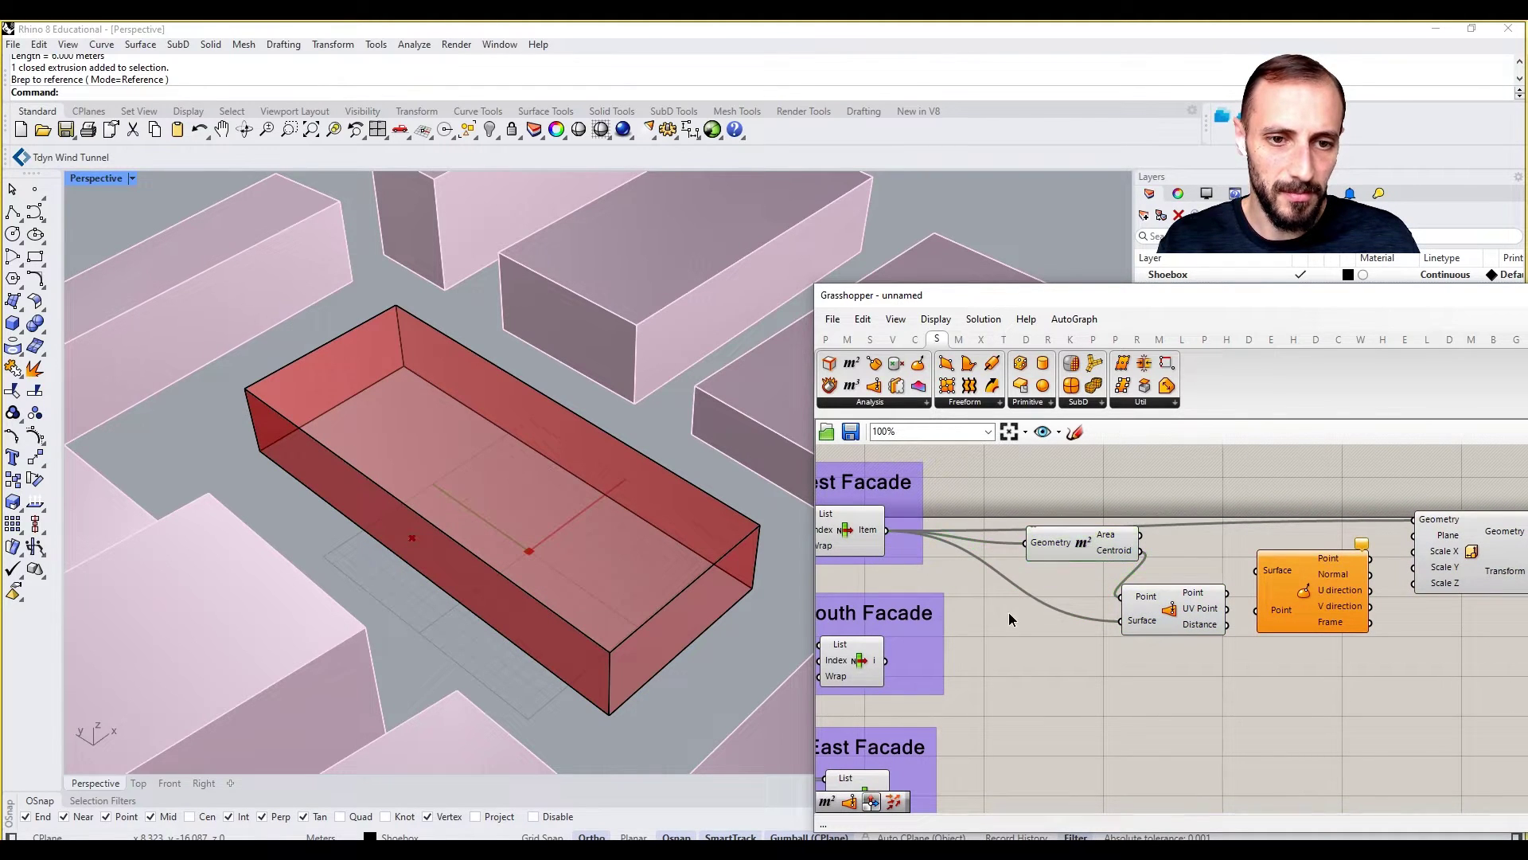
Step: Add two Surface parameters fed by the West Facade item to relay it to the Area and Surface Closest Point components
{"action": "double_click", "coordinate": [1009, 612]}
{"action": "type", "text": "surface"}
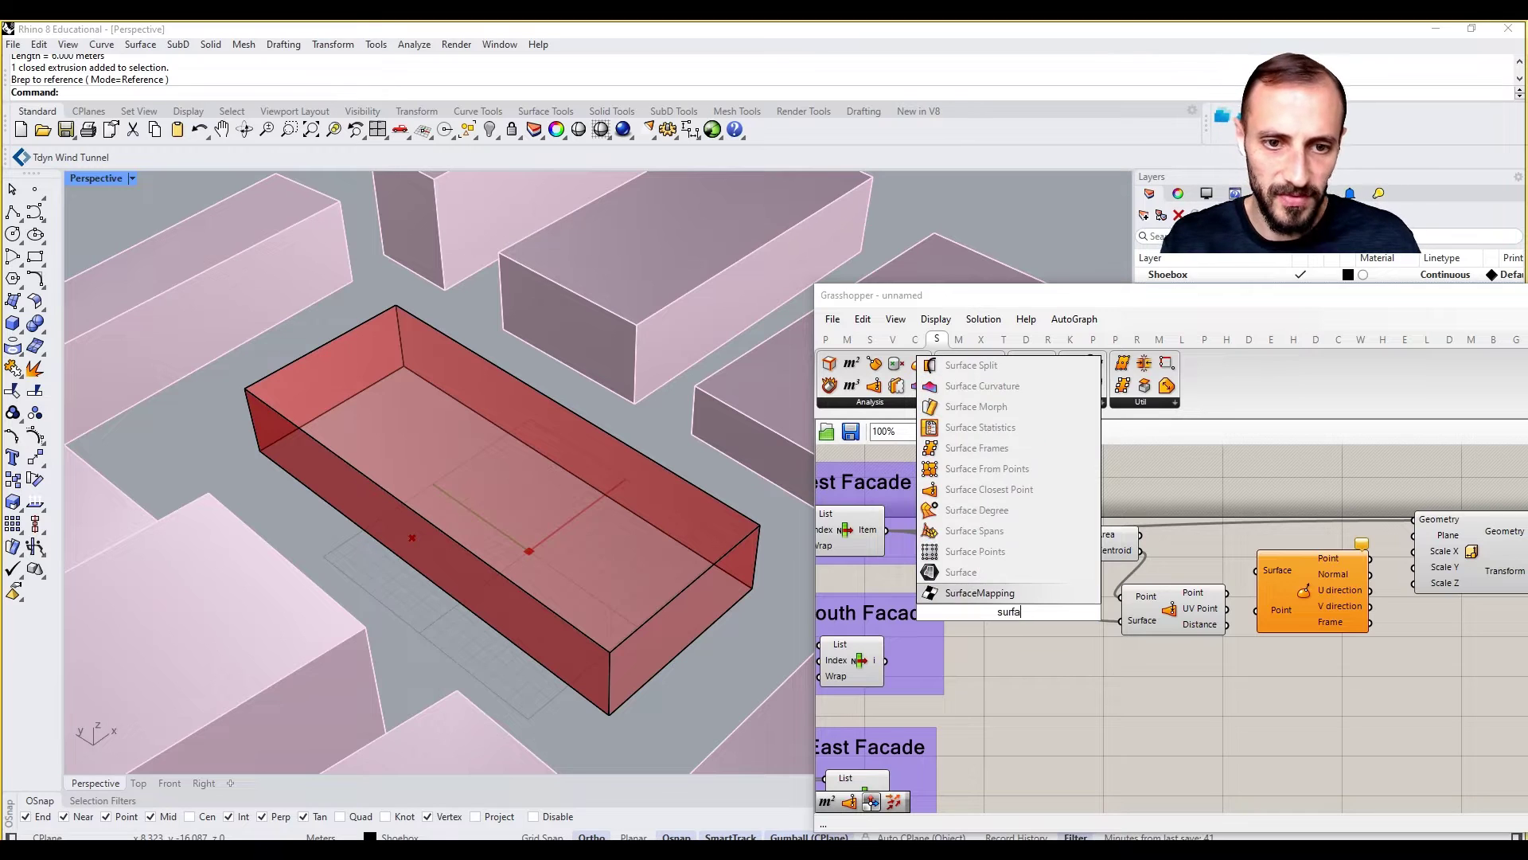
{"action": "key", "text": "Return"}
{"action": "left_click_drag", "start_coordinate": [885, 530], "coordinate": [988, 612]}
{"action": "left_click_drag", "start_coordinate": [999, 611], "coordinate": [986, 561]}
{"action": "mouse_move", "coordinate": [986, 561]}
{"action": "left_mouse_down", "text": "alt"}
{"action": "mouse_move", "coordinate": [994, 600]}
{"action": "mouse_move", "coordinate": [997, 543]}
{"action": "left_mouse_up", "text": "alt"}
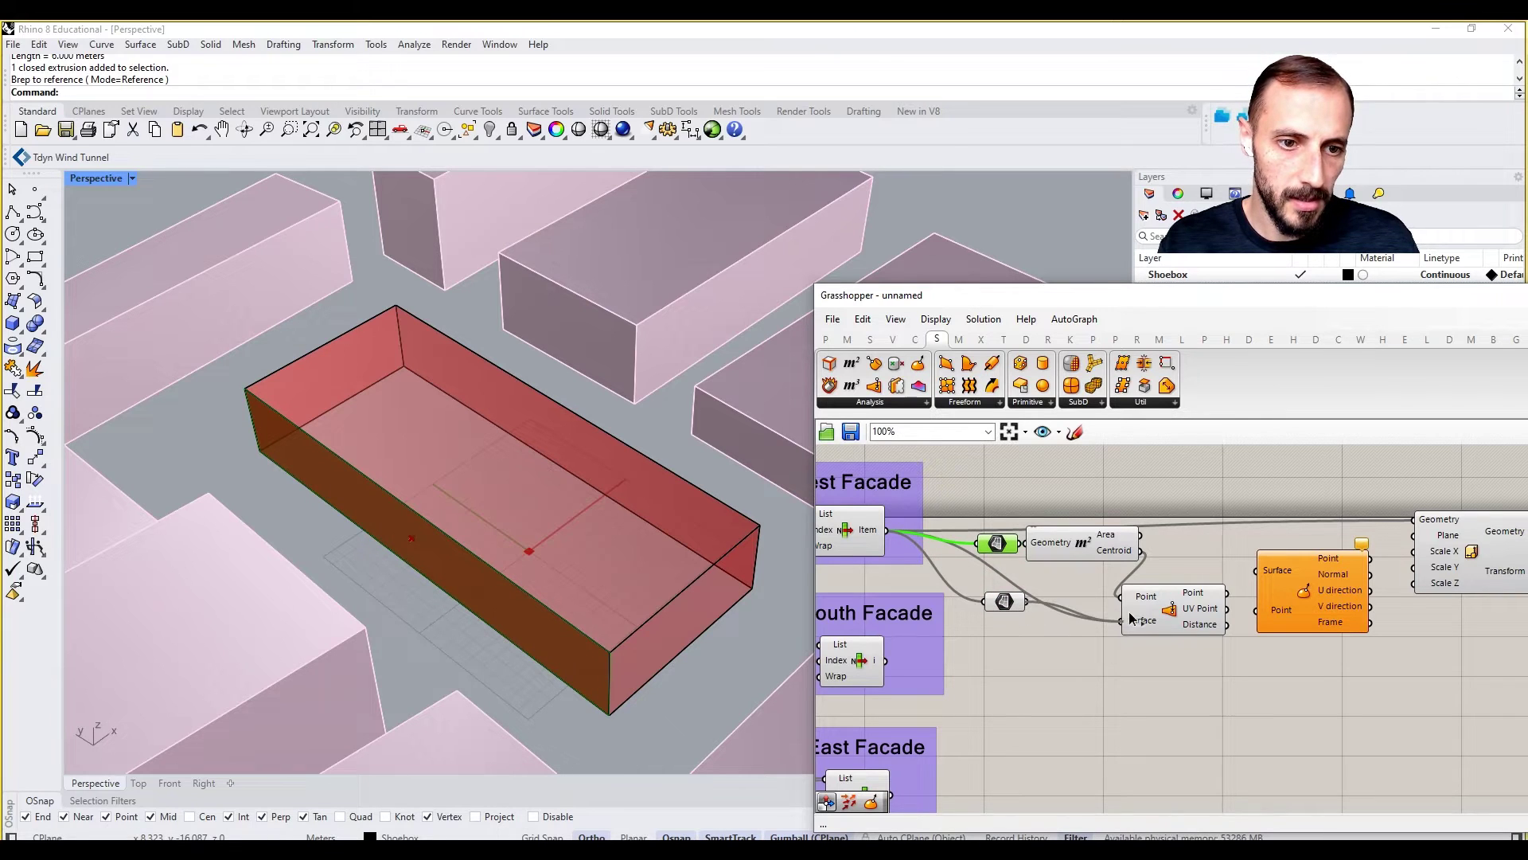
Step: Connect UV Point to Evaluate Surface's Point input, and add a third Surface parameter fed by the one supplying Area
{"action": "left_click_drag", "start_coordinate": [1153, 616], "coordinate": [1158, 605]}
{"action": "left_click_drag", "start_coordinate": [995, 605], "coordinate": [1160, 651], "text": "alt"}
{"action": "left_click_drag", "start_coordinate": [1027, 601], "coordinate": [1168, 597]}
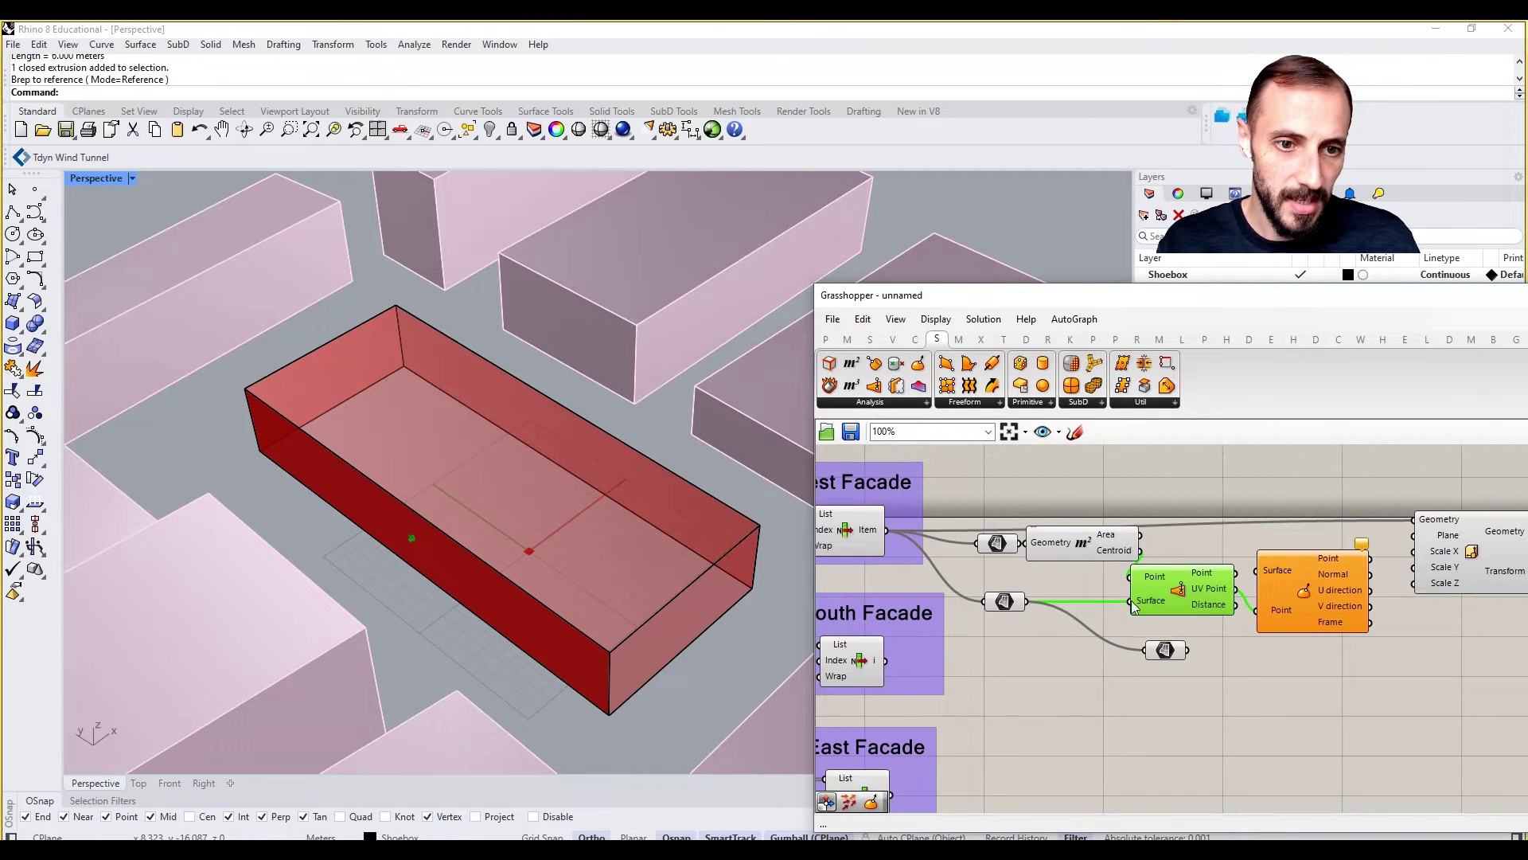
{"action": "left_click_drag", "start_coordinate": [1087, 548], "coordinate": [1075, 574]}
{"action": "left_click_drag", "start_coordinate": [1165, 650], "coordinate": [1175, 549]}
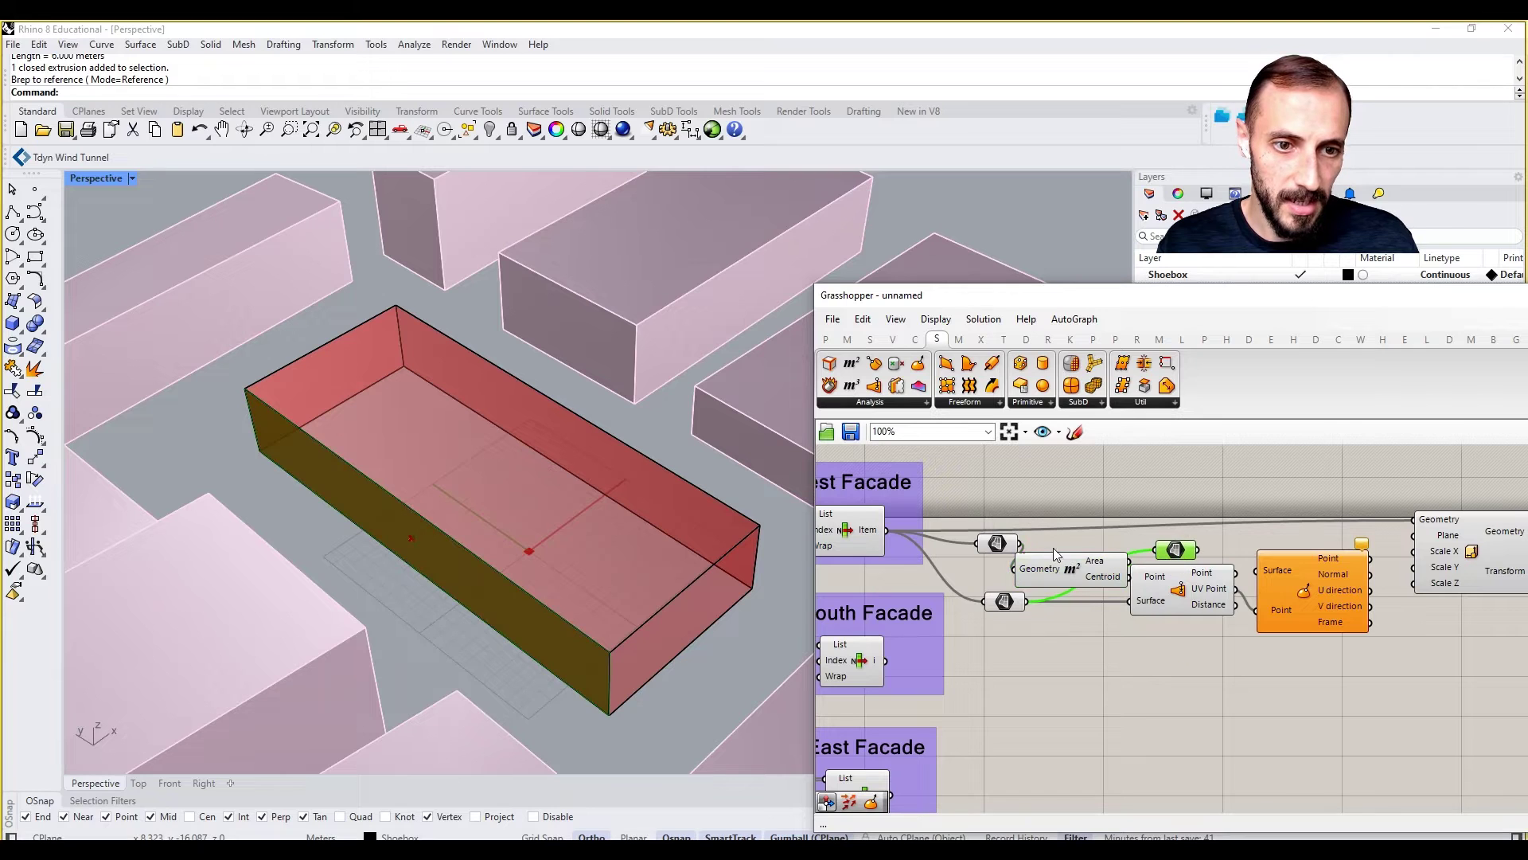
{"action": "left_click_drag", "start_coordinate": [1017, 543], "coordinate": [1155, 549]}
Step: Rearrange the components and connect the third Surface parameter to Evaluate Surface's Surface input
{"action": "right_click_drag", "start_coordinate": [1277, 621], "coordinate": [1133, 625]}
{"action": "scroll", "coordinate": [1133, 626], "scroll_direction": "down", "scroll_amount": 2}
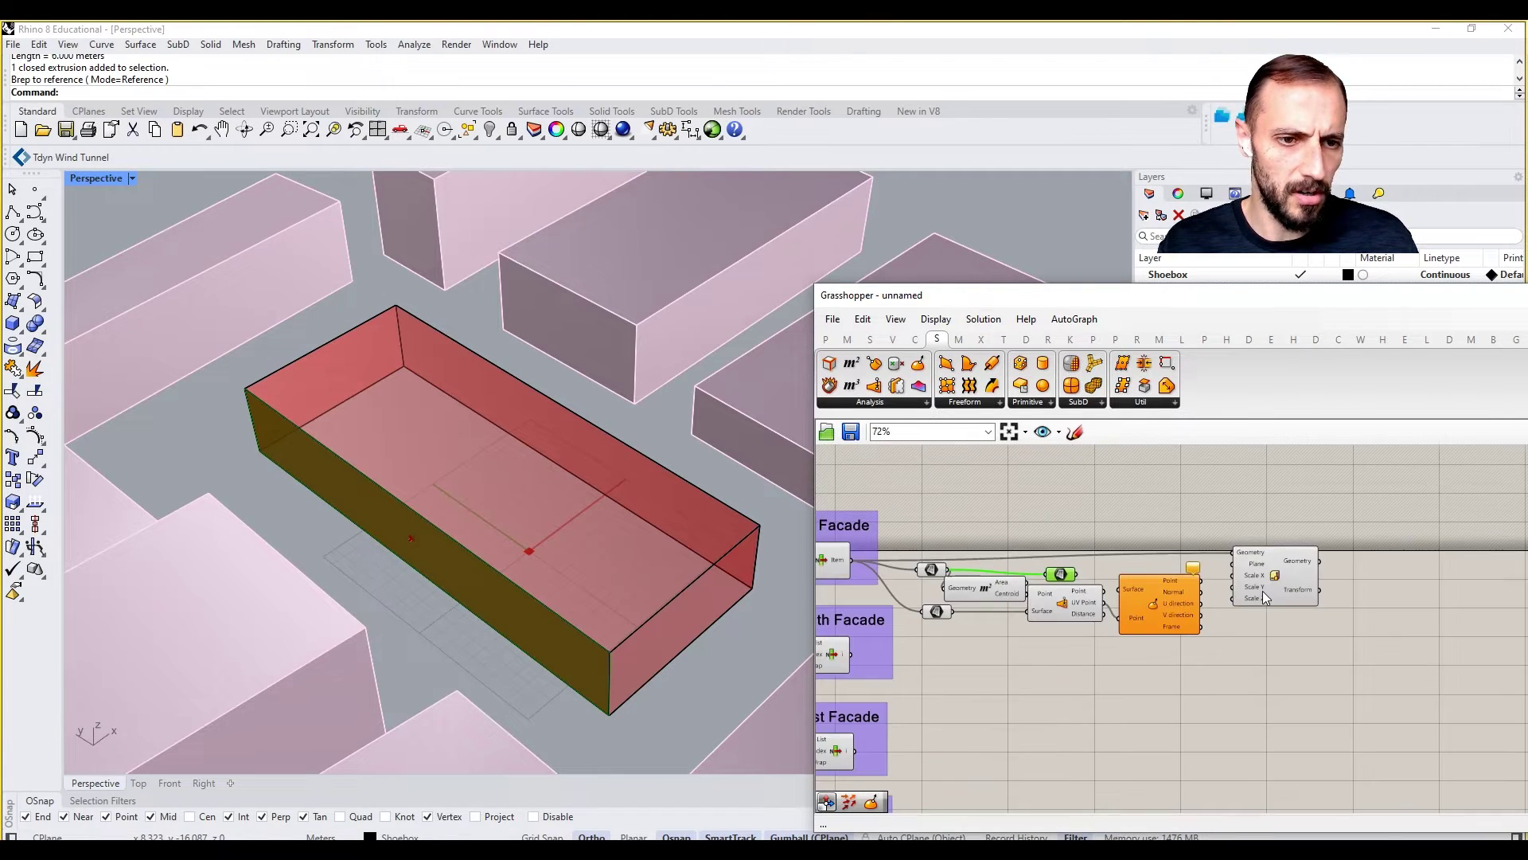
{"action": "left_click_drag", "start_coordinate": [1262, 590], "coordinate": [1327, 589]}
{"action": "scroll", "coordinate": [1166, 603], "scroll_direction": "up", "scroll_amount": 2}
{"action": "left_click", "coordinate": [1220, 601]}
{"action": "left_click_drag", "start_coordinate": [1020, 603], "coordinate": [1083, 609]}
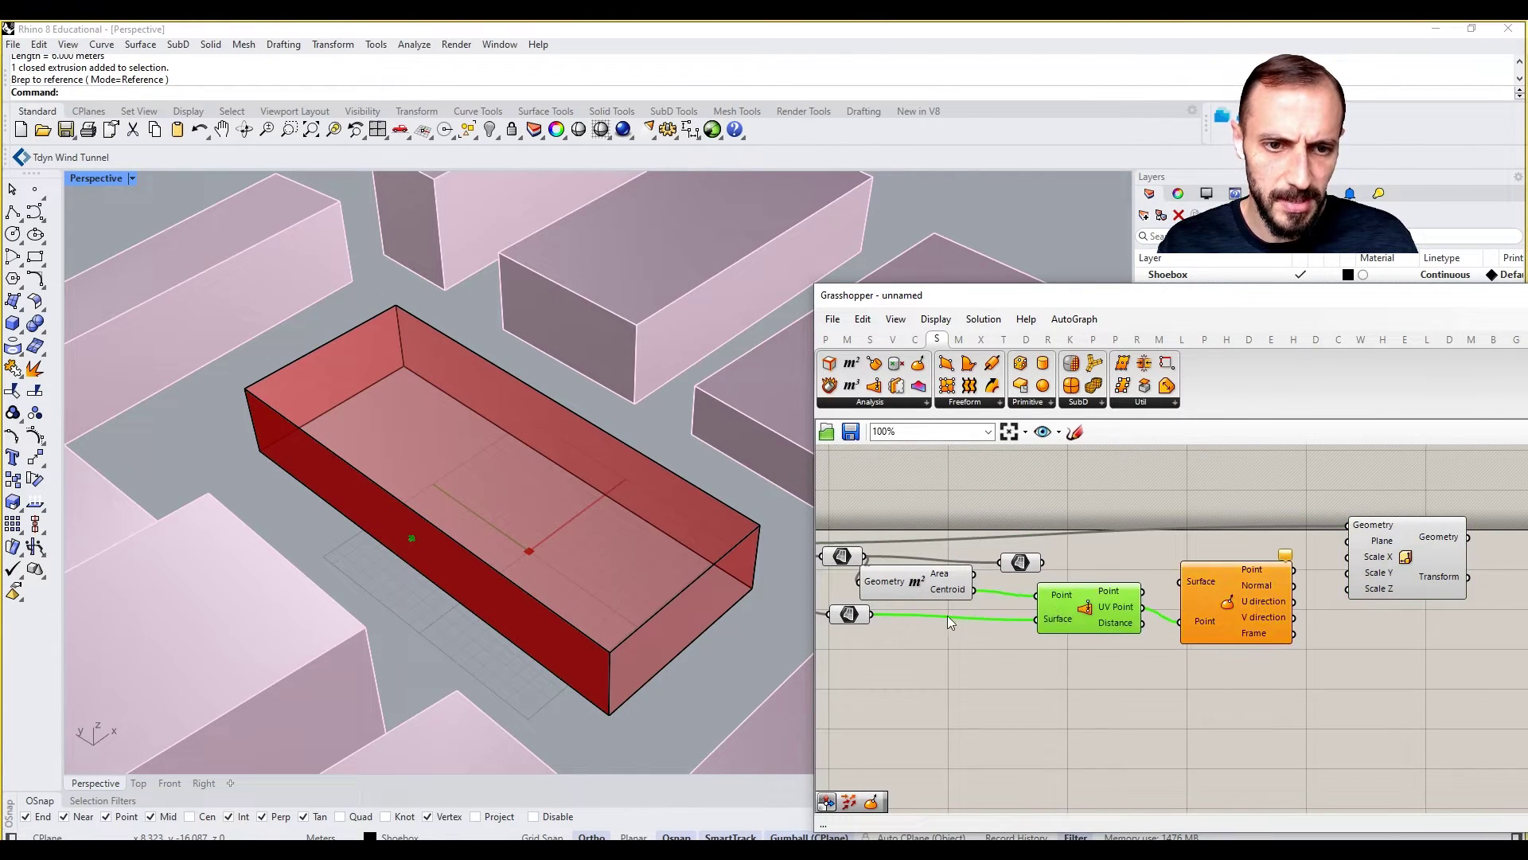
{"action": "right_click_drag", "start_coordinate": [947, 615], "coordinate": [1058, 619]}
{"action": "left_click_drag", "start_coordinate": [1135, 566], "coordinate": [1209, 551]}
{"action": "left_click_drag", "start_coordinate": [1049, 586], "coordinate": [1084, 582]}
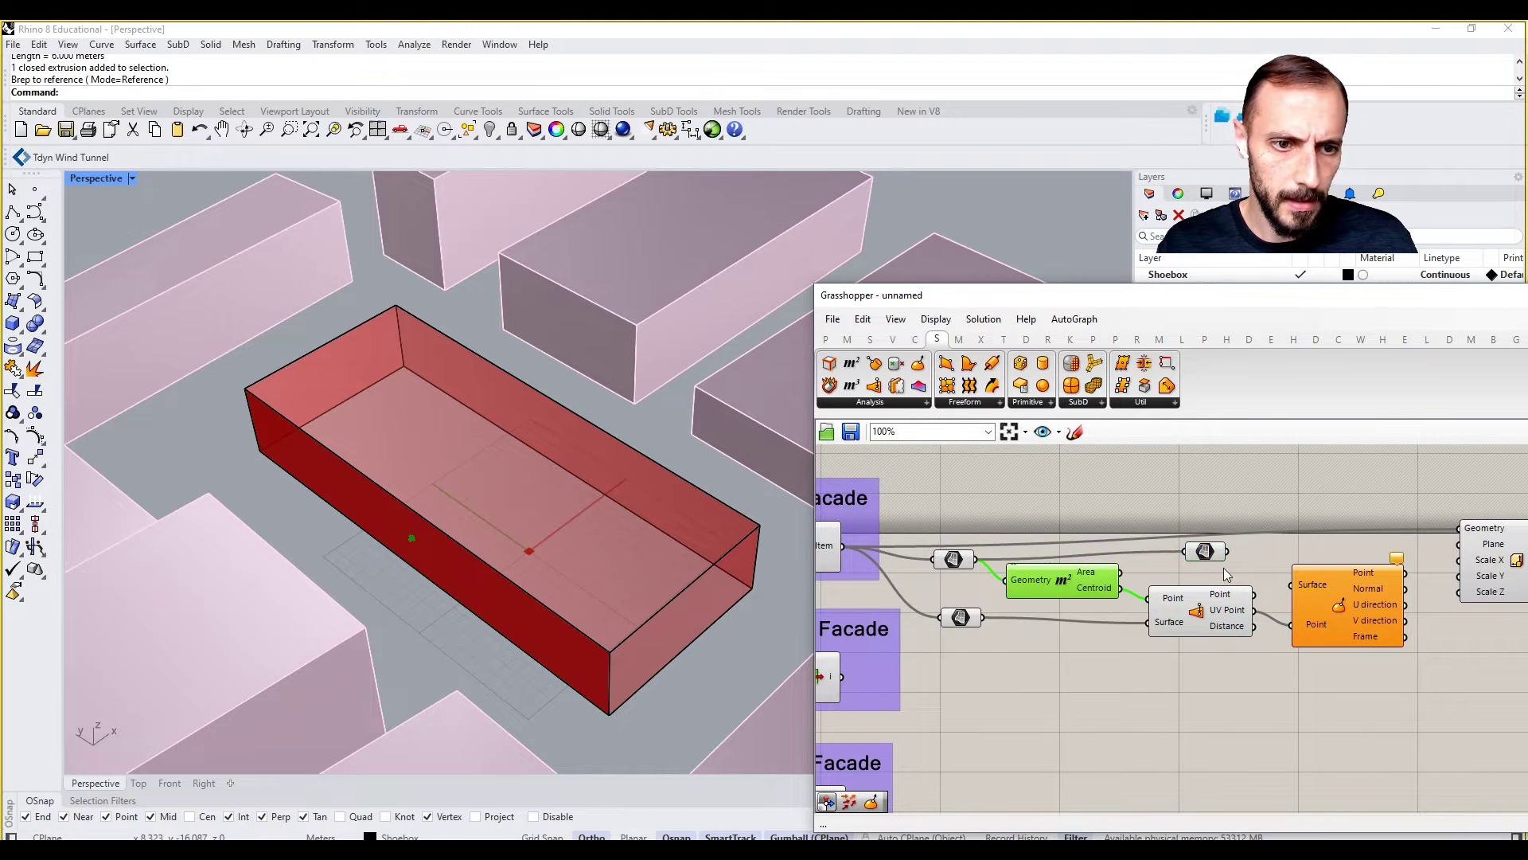
{"action": "left_click_drag", "start_coordinate": [1226, 552], "coordinate": [1291, 586]}
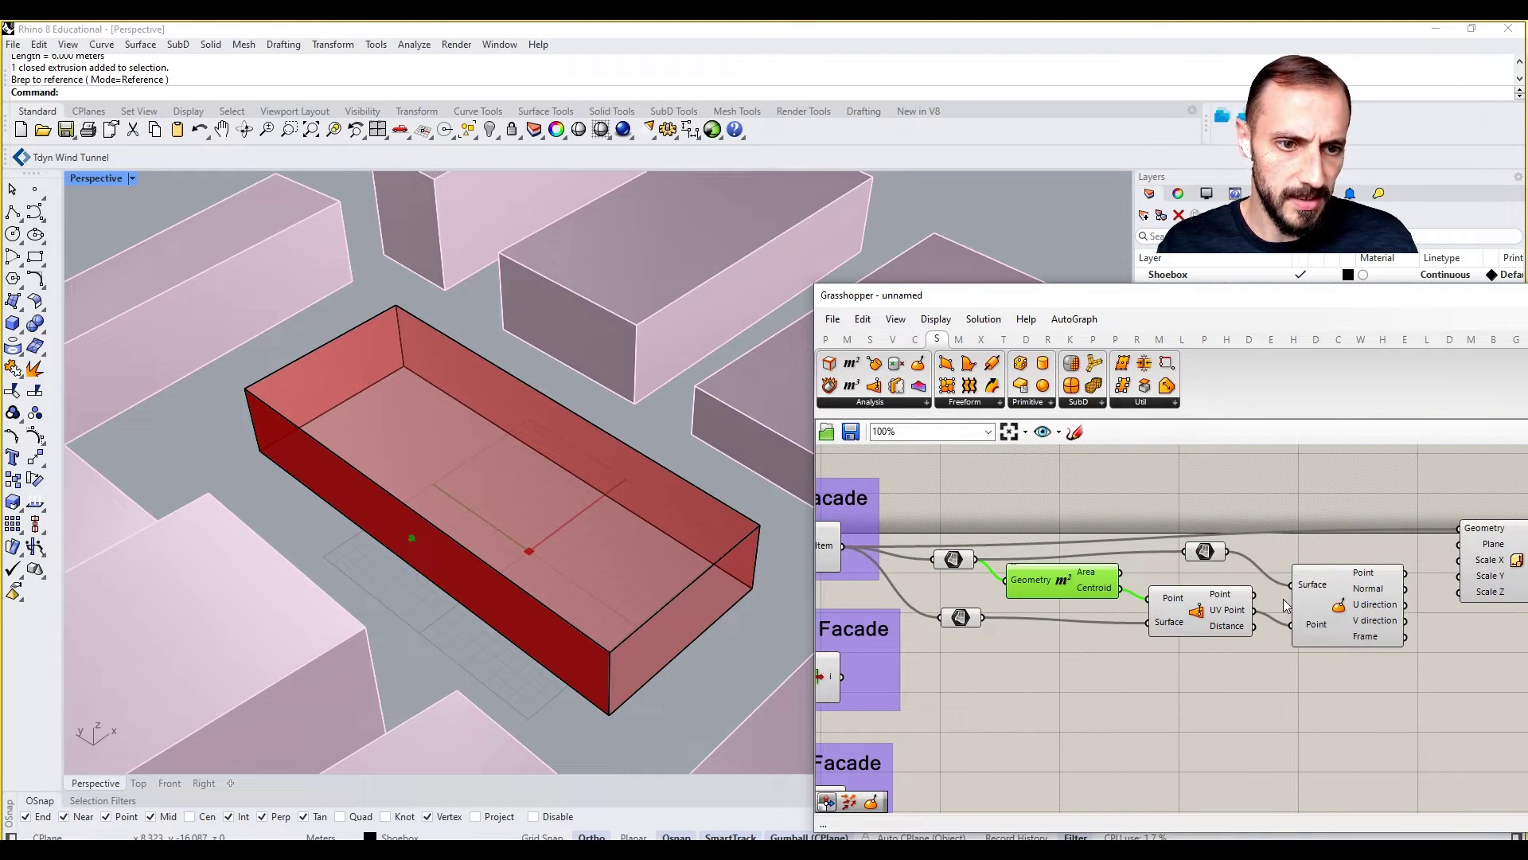
{"action": "right_click_drag", "start_coordinate": [1144, 631], "coordinate": [1121, 628]}
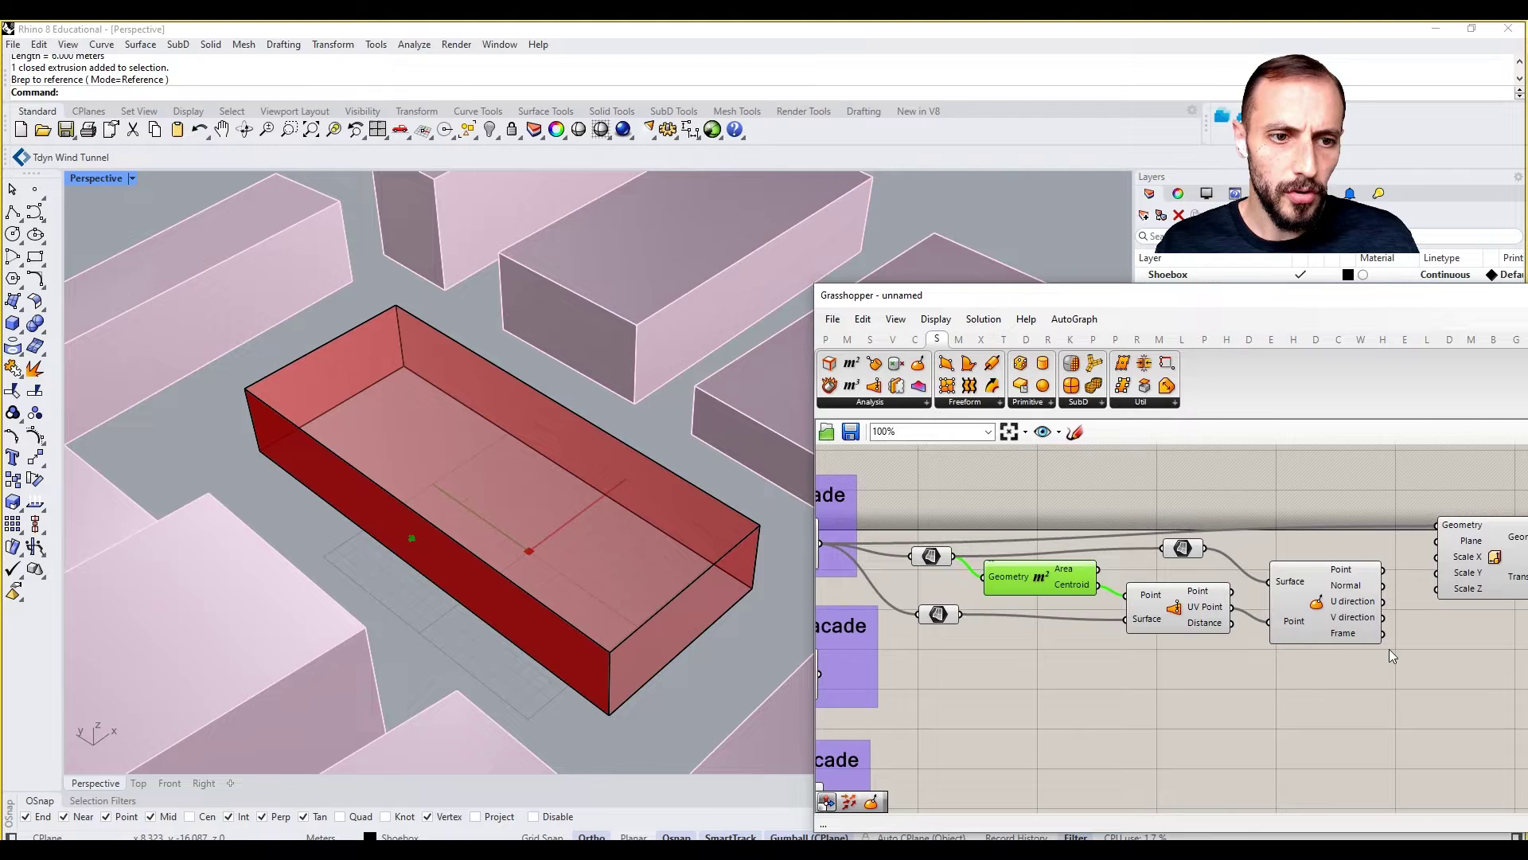
Step: Shift the chain of relays, Area, Surface Closest Point and Evaluate Surface together, and move Scale NU farther from Evaluate Surface
{"action": "scroll", "coordinate": [1300, 605], "scroll_direction": "down", "scroll_amount": 2}
{"action": "left_click_drag", "start_coordinate": [1332, 513], "coordinate": [980, 693]}
{"action": "left_click", "coordinate": [1313, 516]}
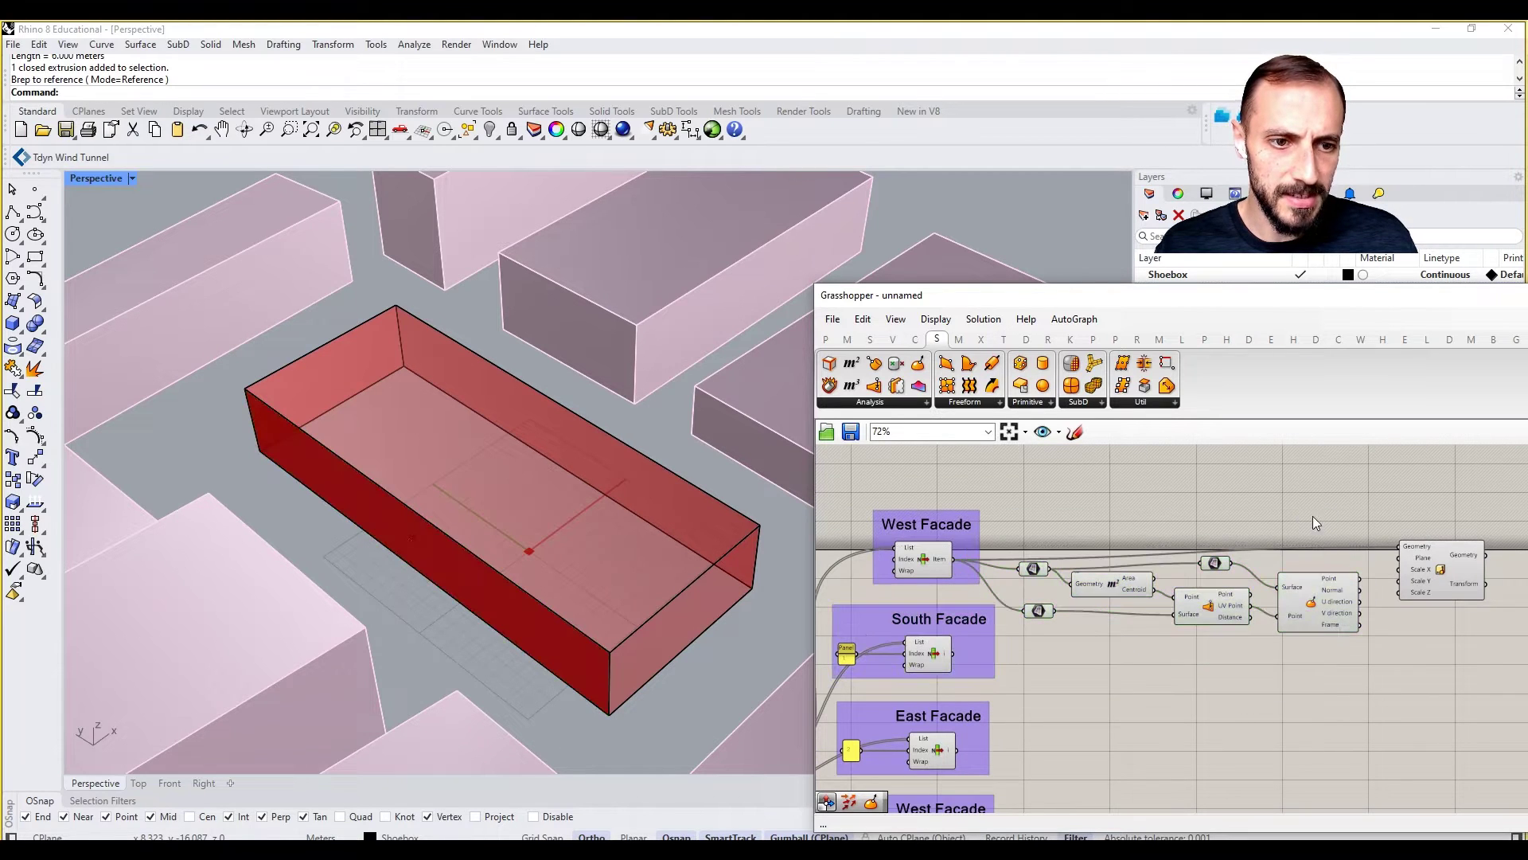
{"action": "left_click_drag", "start_coordinate": [1346, 510], "coordinate": [1043, 653]}
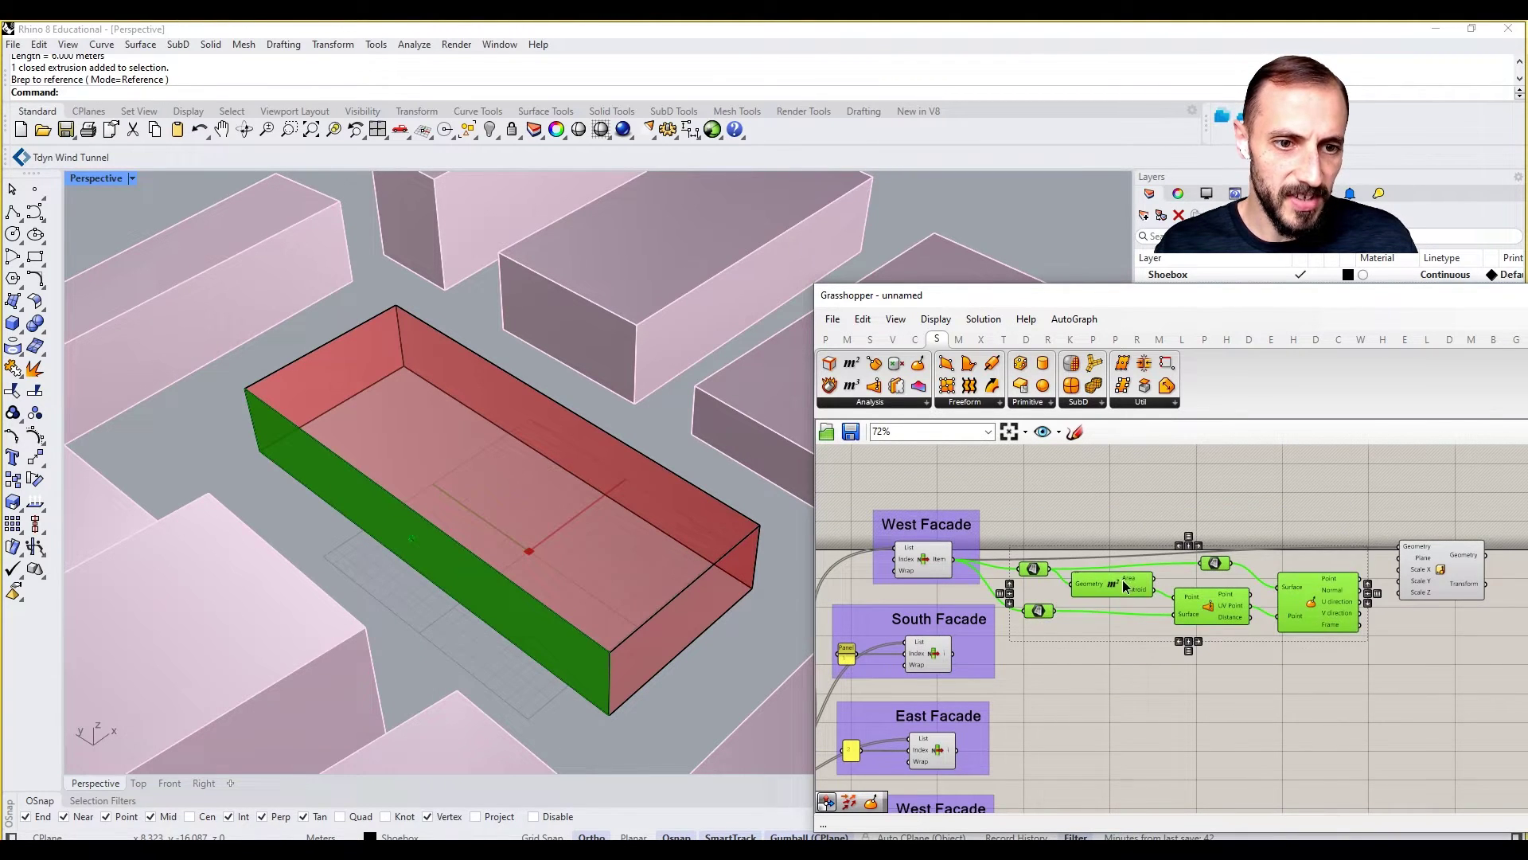
{"action": "left_click_drag", "start_coordinate": [1123, 581], "coordinate": [1147, 576]}
{"action": "right_click_drag", "start_coordinate": [1458, 584], "coordinate": [1372, 591]}
{"action": "left_click_drag", "start_coordinate": [1373, 591], "coordinate": [1415, 595]}
{"action": "scroll", "coordinate": [1351, 630], "scroll_direction": "up", "scroll_amount": 2}
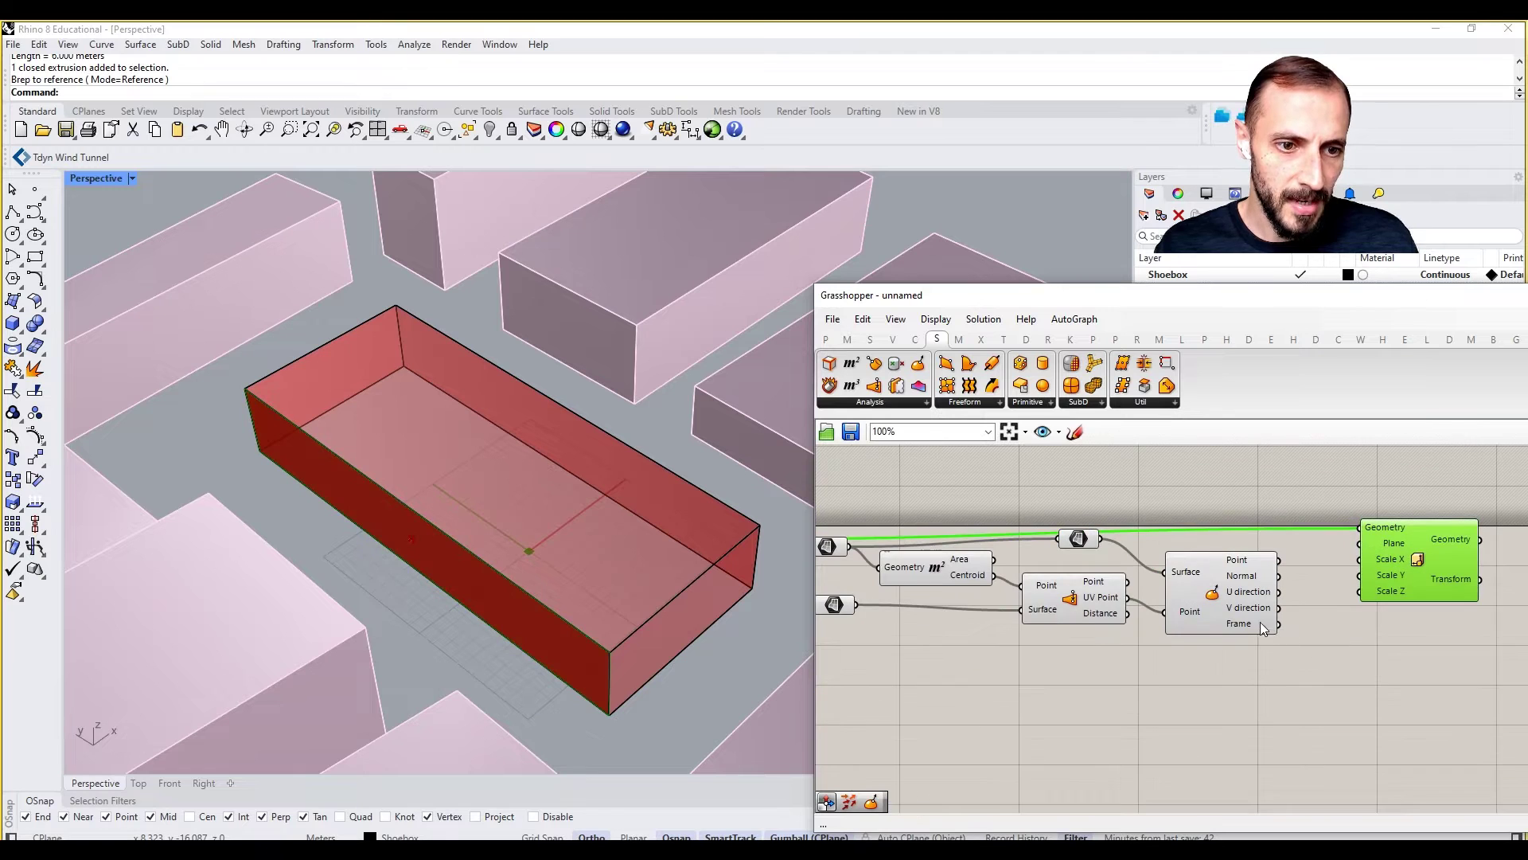
Step: Examine the evaluated frame on the west facade and connect Evaluate Surface's Frame output to Scale NU's Plane input
{"action": "left_click", "coordinate": [1250, 624]}
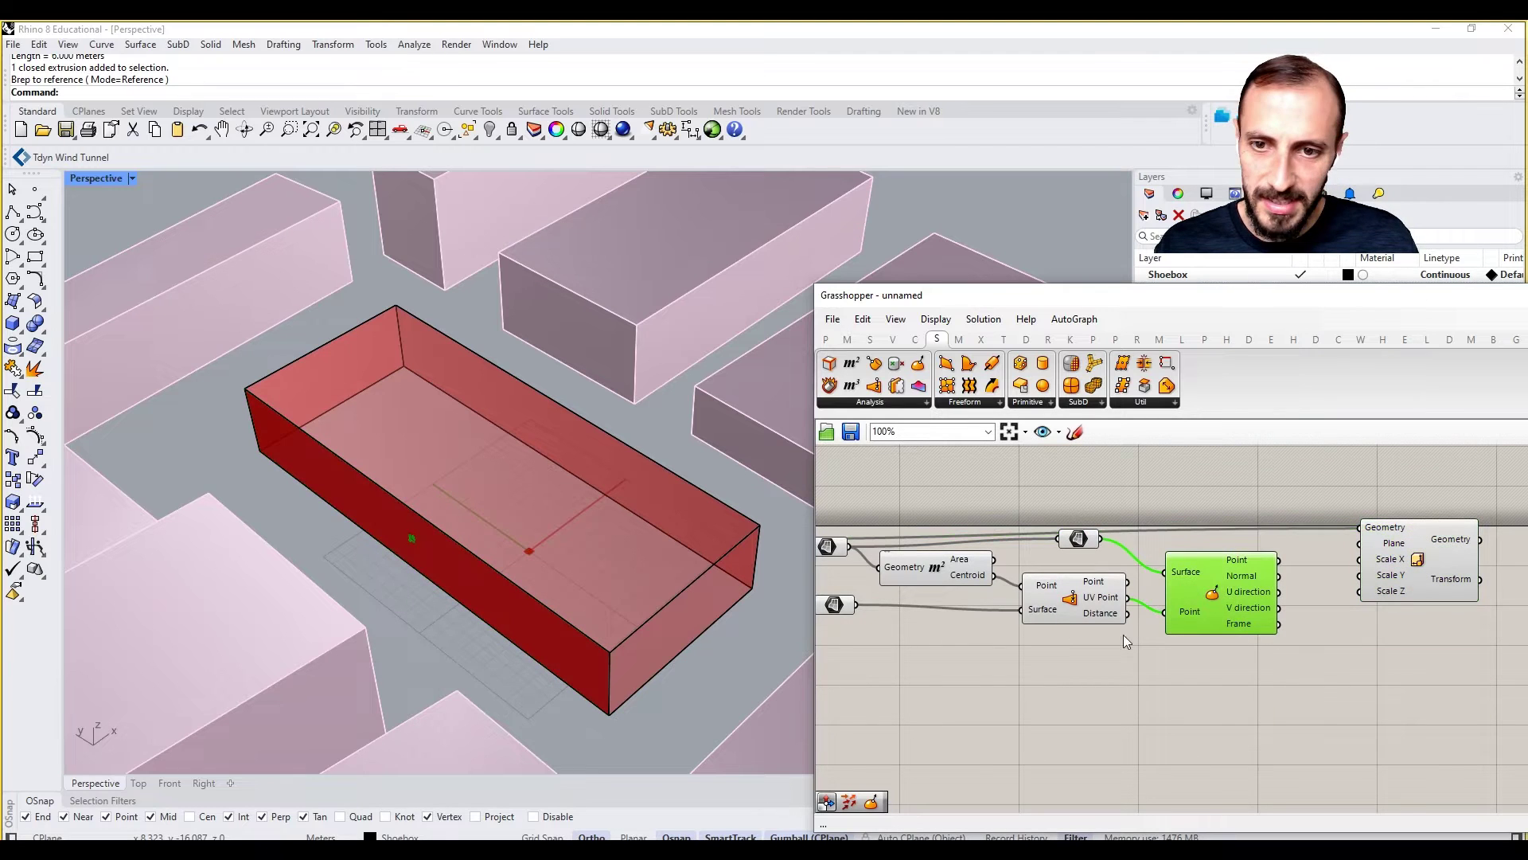
{"action": "scroll", "coordinate": [419, 558], "scroll_direction": "up", "scroll_amount": 10}
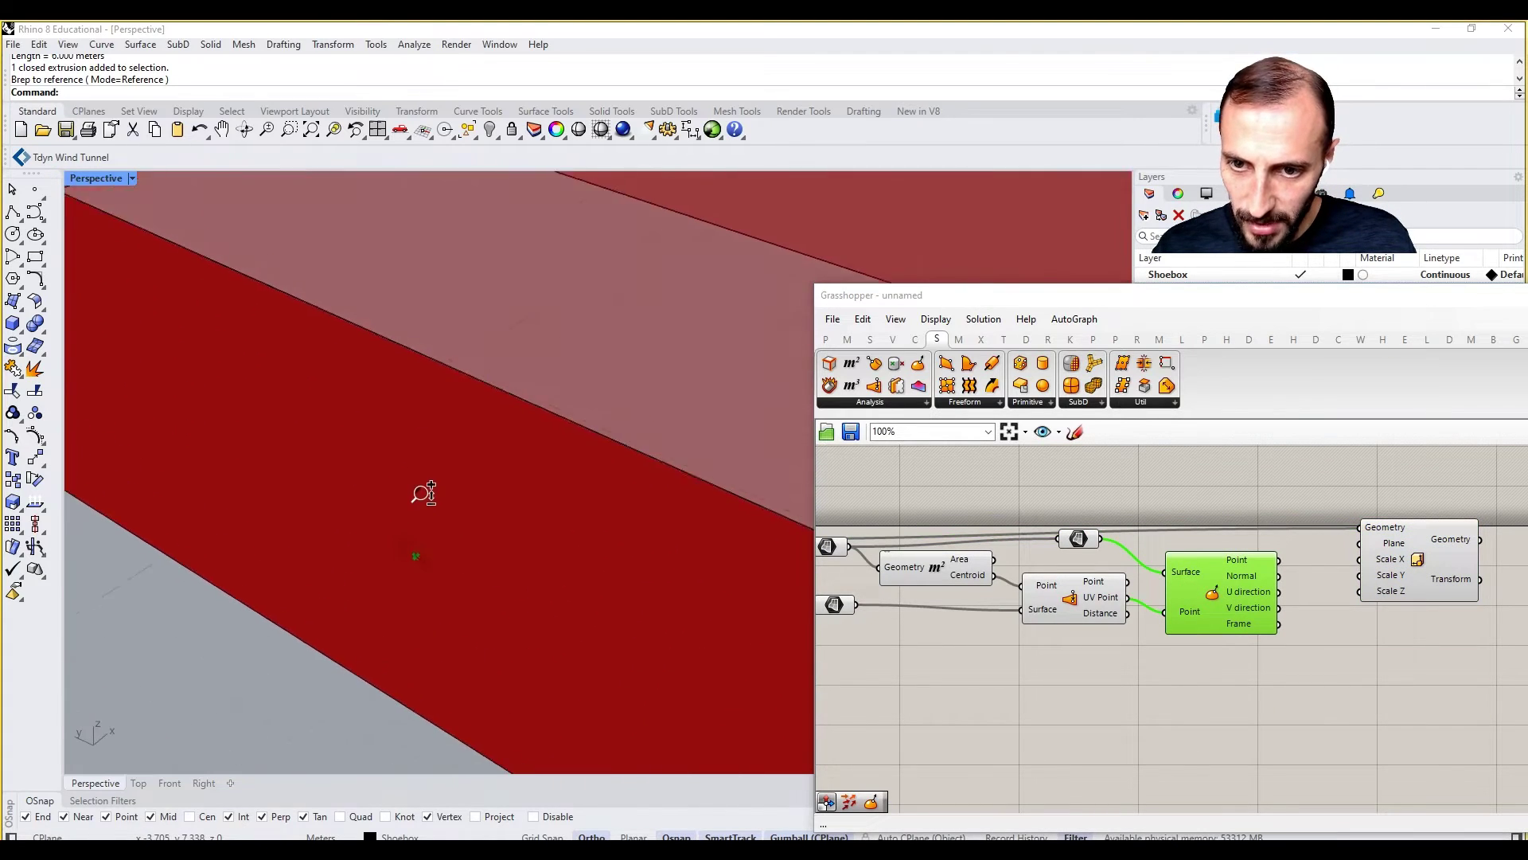
{"action": "scroll", "coordinate": [422, 493], "scroll_direction": "down", "scroll_amount": 6}
{"action": "right_click_drag", "start_coordinate": [1517, 669], "coordinate": [1336, 675]}
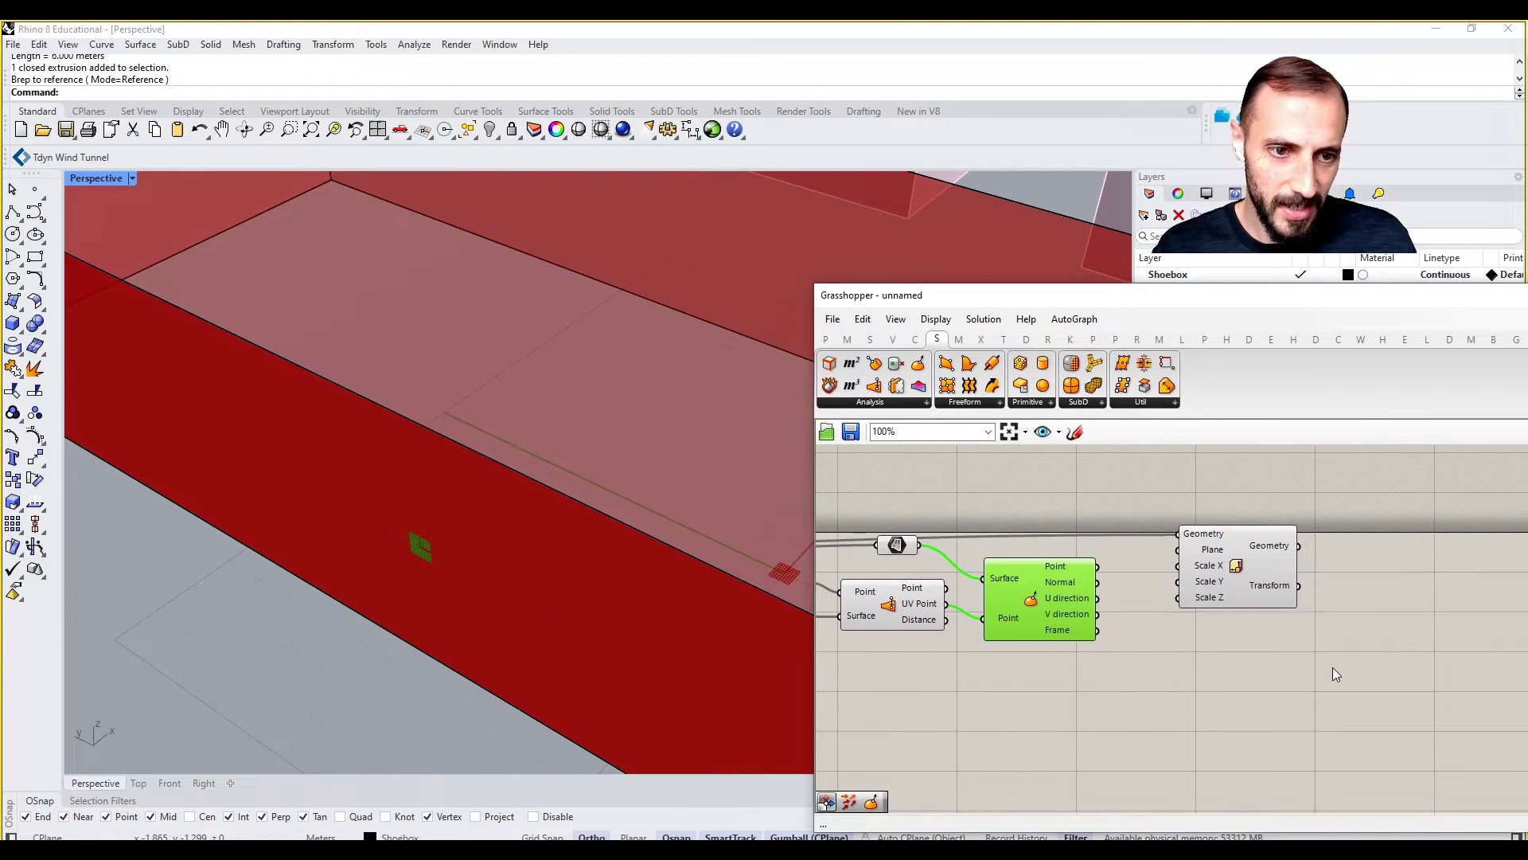
{"action": "left_click_drag", "start_coordinate": [1097, 629], "coordinate": [1178, 549]}
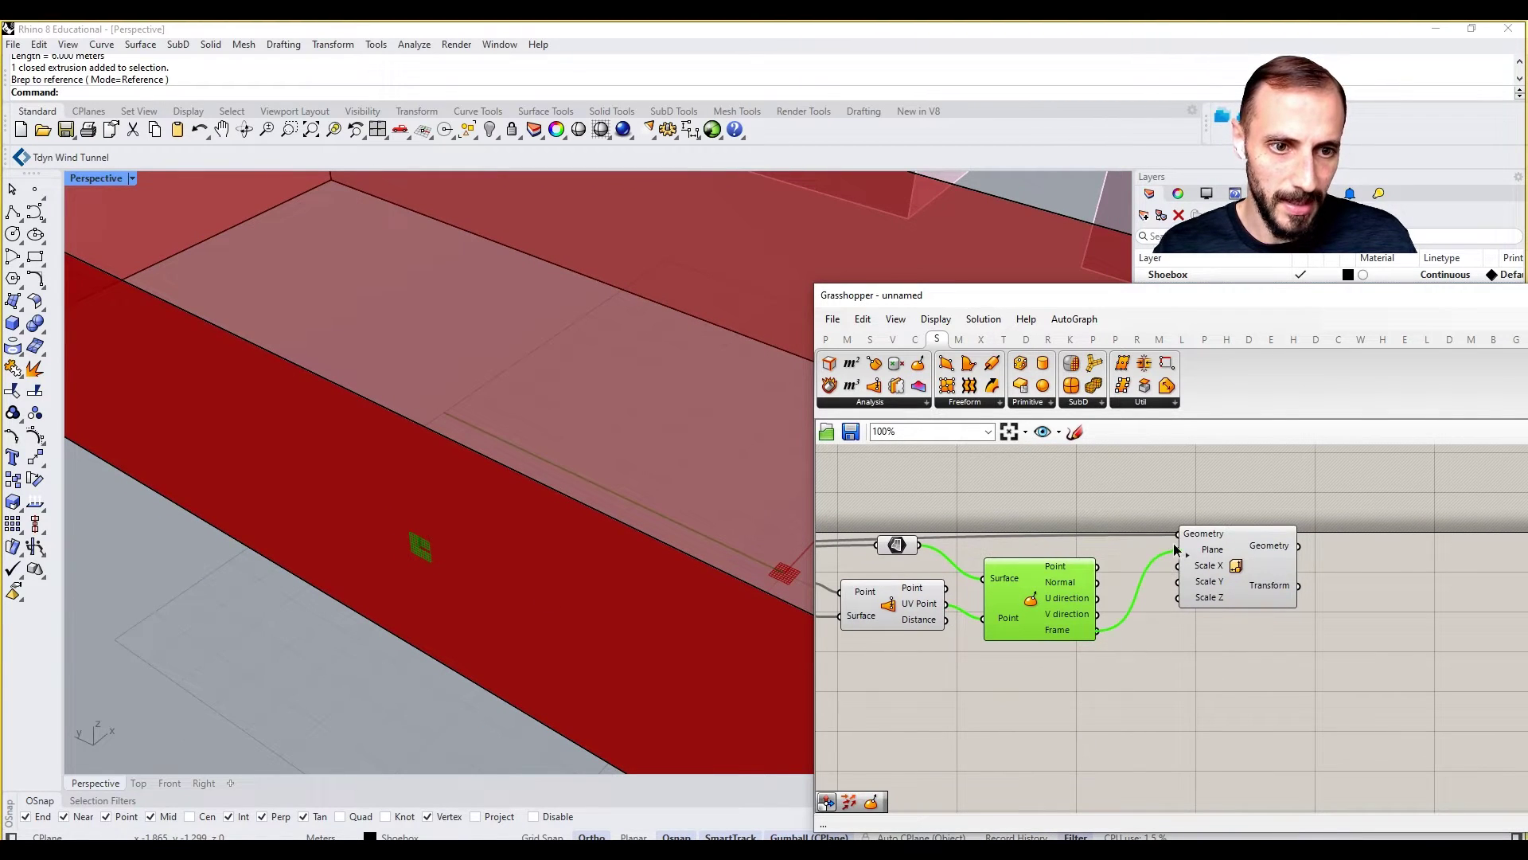
Step: Replace Scale NU's Geometry source with the Surface parameter that feeds Evaluate Surface
{"action": "right_click_drag", "start_coordinate": [1136, 551], "coordinate": [1309, 590]}
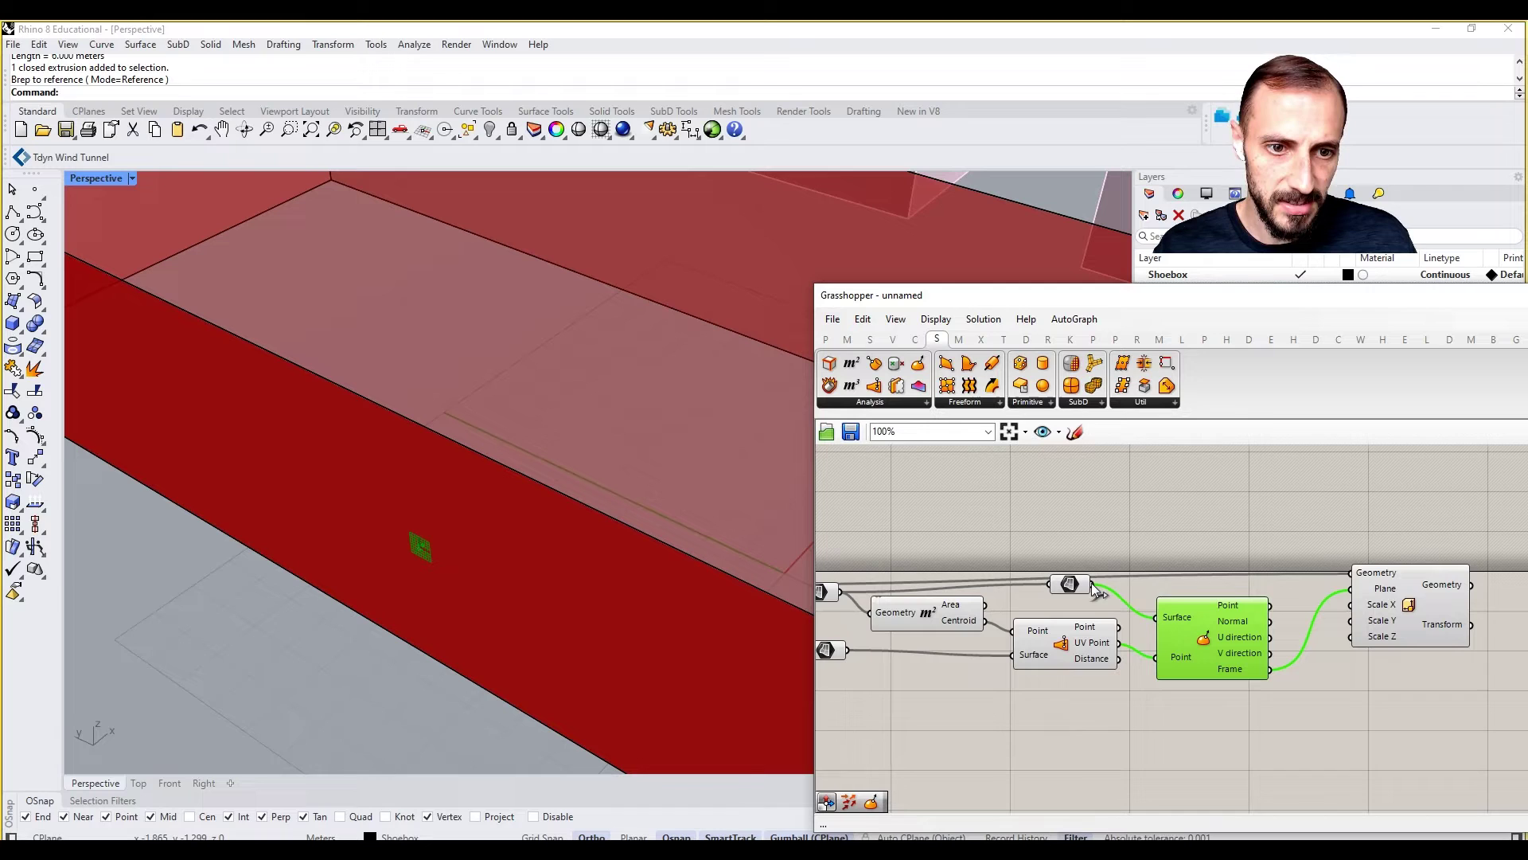
{"action": "left_click_drag", "start_coordinate": [1091, 584], "coordinate": [1358, 574]}
{"action": "left_click", "coordinate": [1375, 593]}
{"action": "right_click_drag", "start_coordinate": [1312, 624], "coordinate": [1195, 624]}
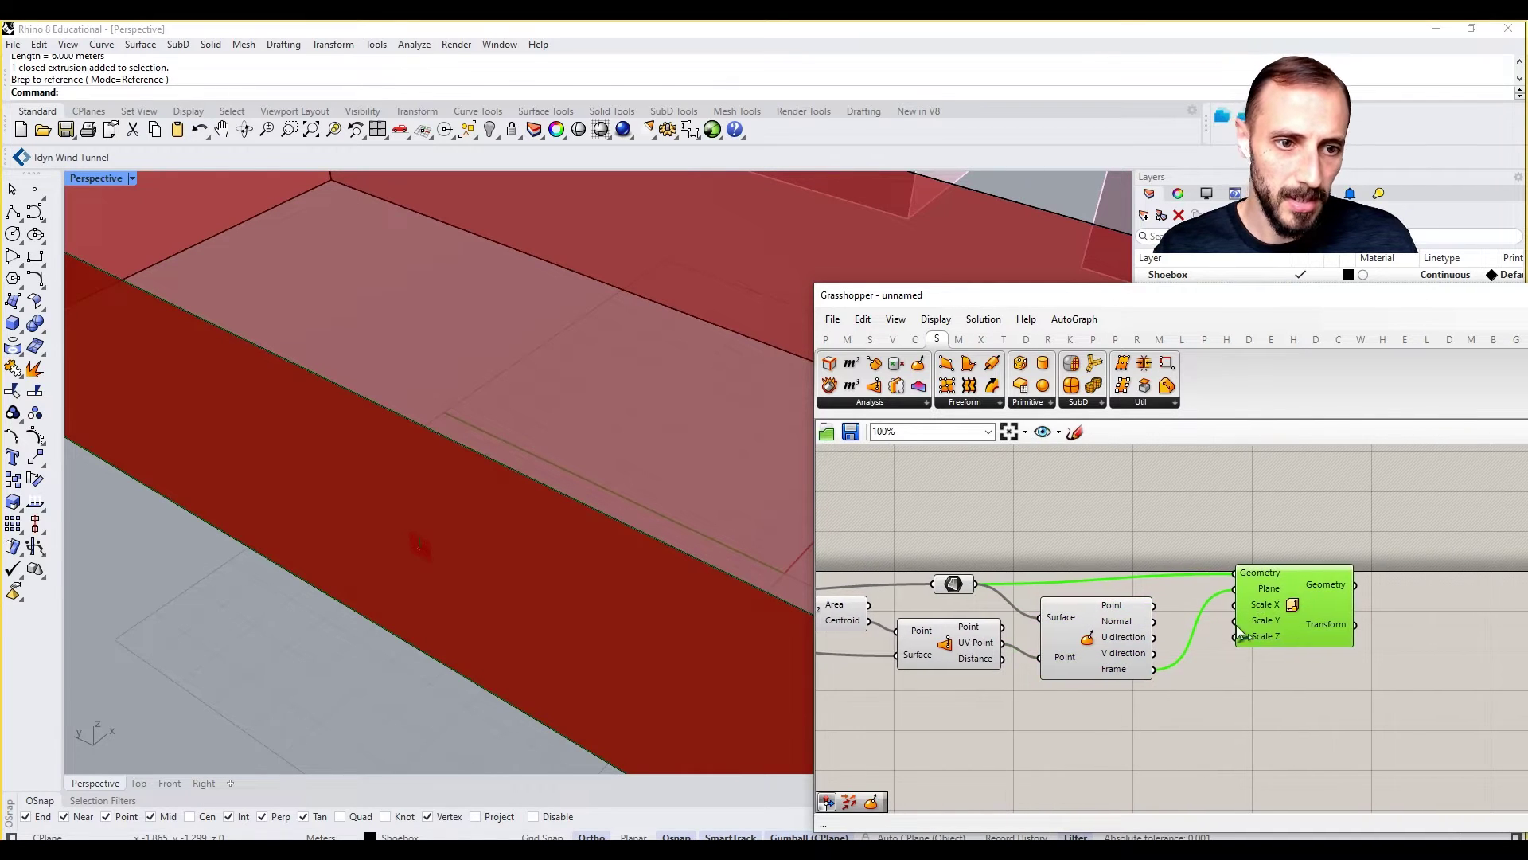
Step: Move Scale NU aside, add a number slider with value 2, and connect it to Scale X to test the stretch
{"action": "left_click_drag", "start_coordinate": [1240, 636], "coordinate": [1295, 641]}
{"action": "double_click", "coordinate": [1245, 679]}
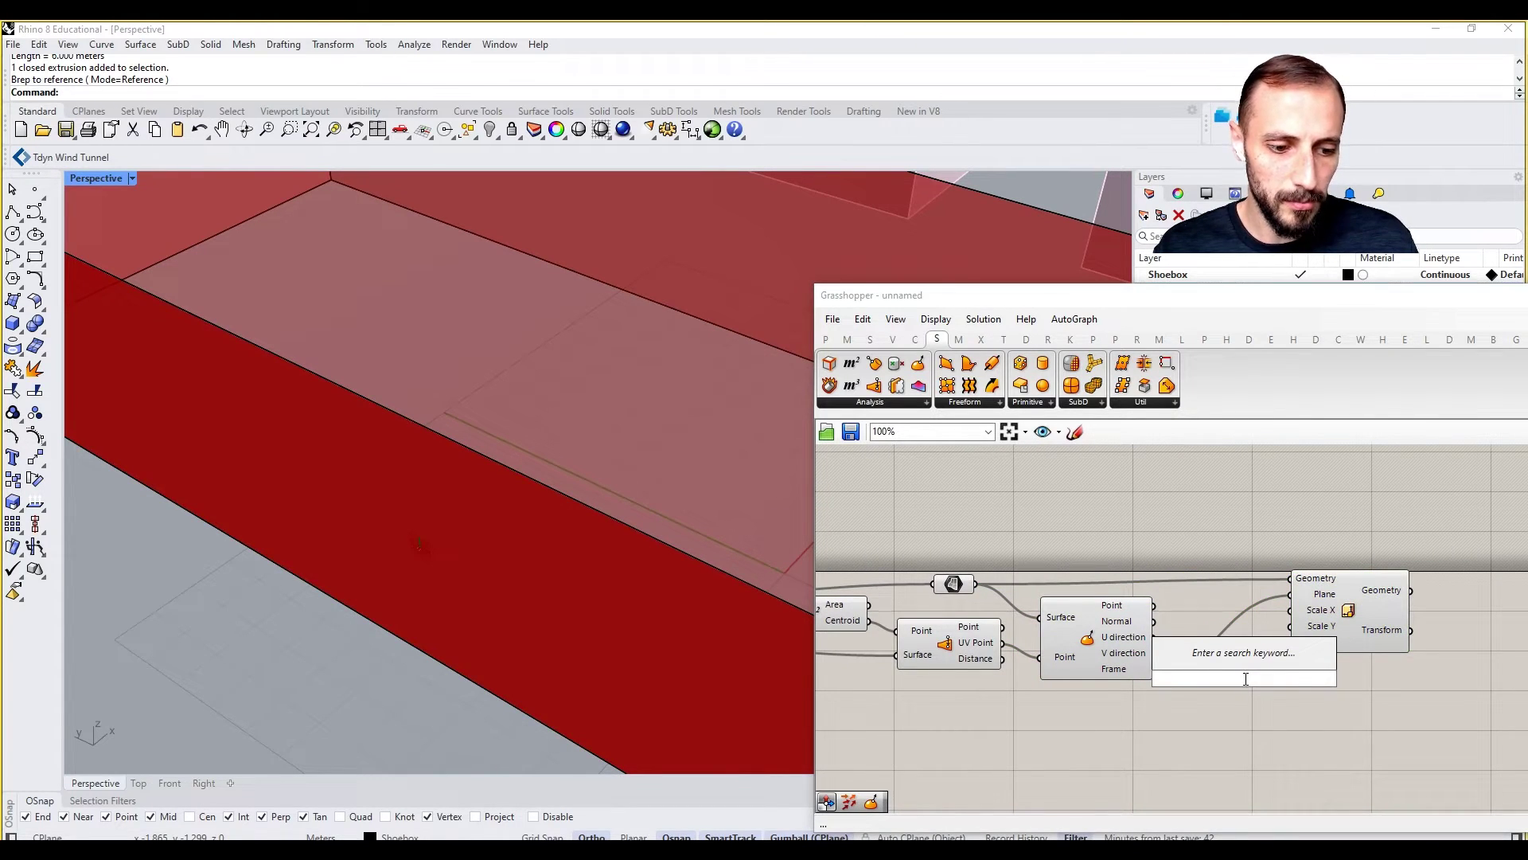
{"action": "type", "text": "2"}
{"action": "key", "text": "Return"}
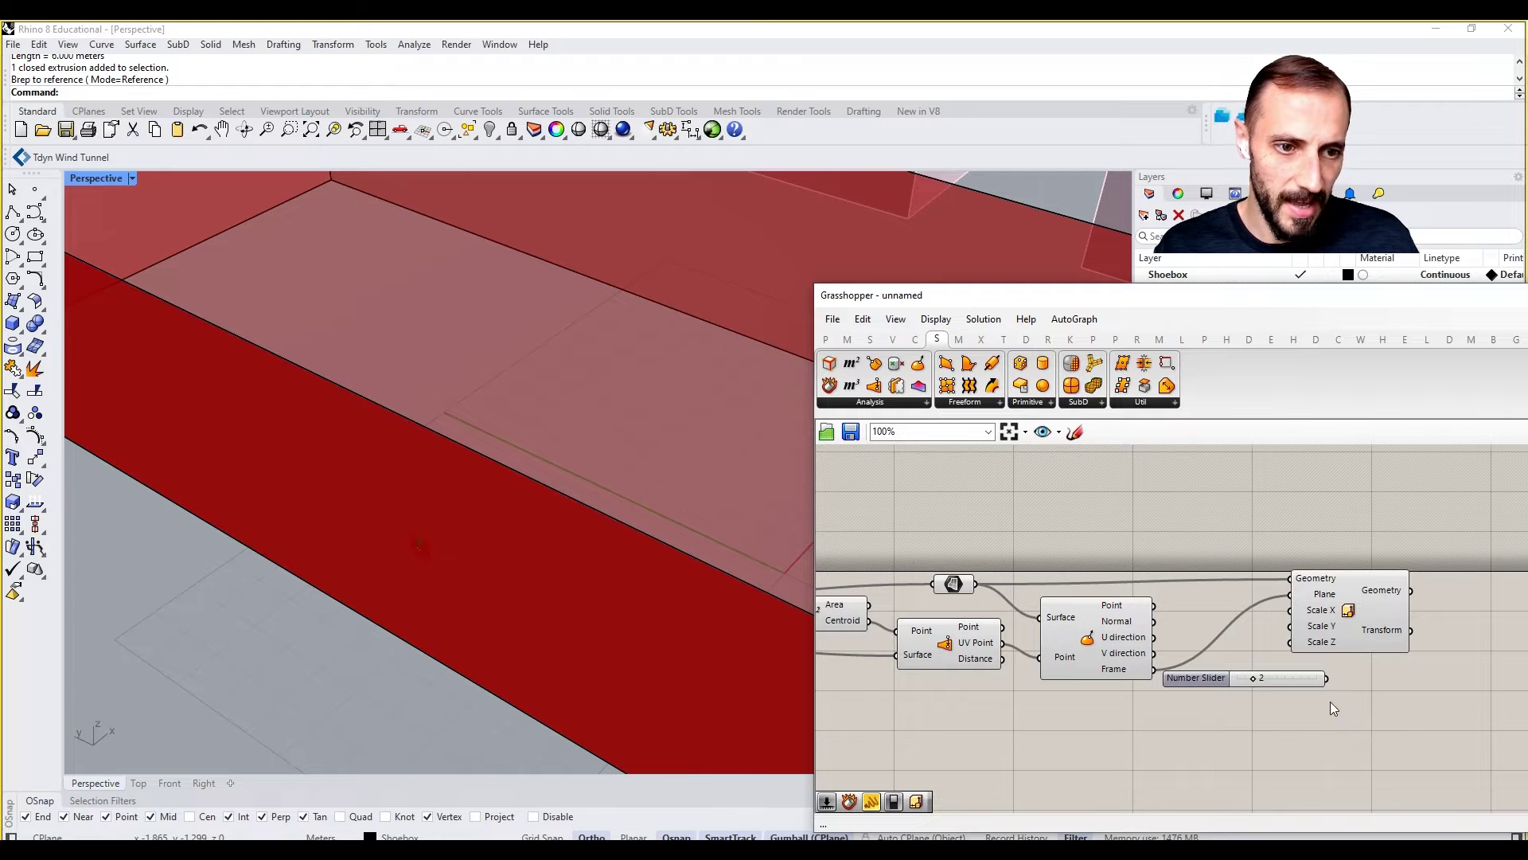
{"action": "left_click_drag", "start_coordinate": [1326, 679], "coordinate": [1290, 610]}
{"action": "scroll", "coordinate": [423, 524], "scroll_direction": "down", "scroll_amount": 5}
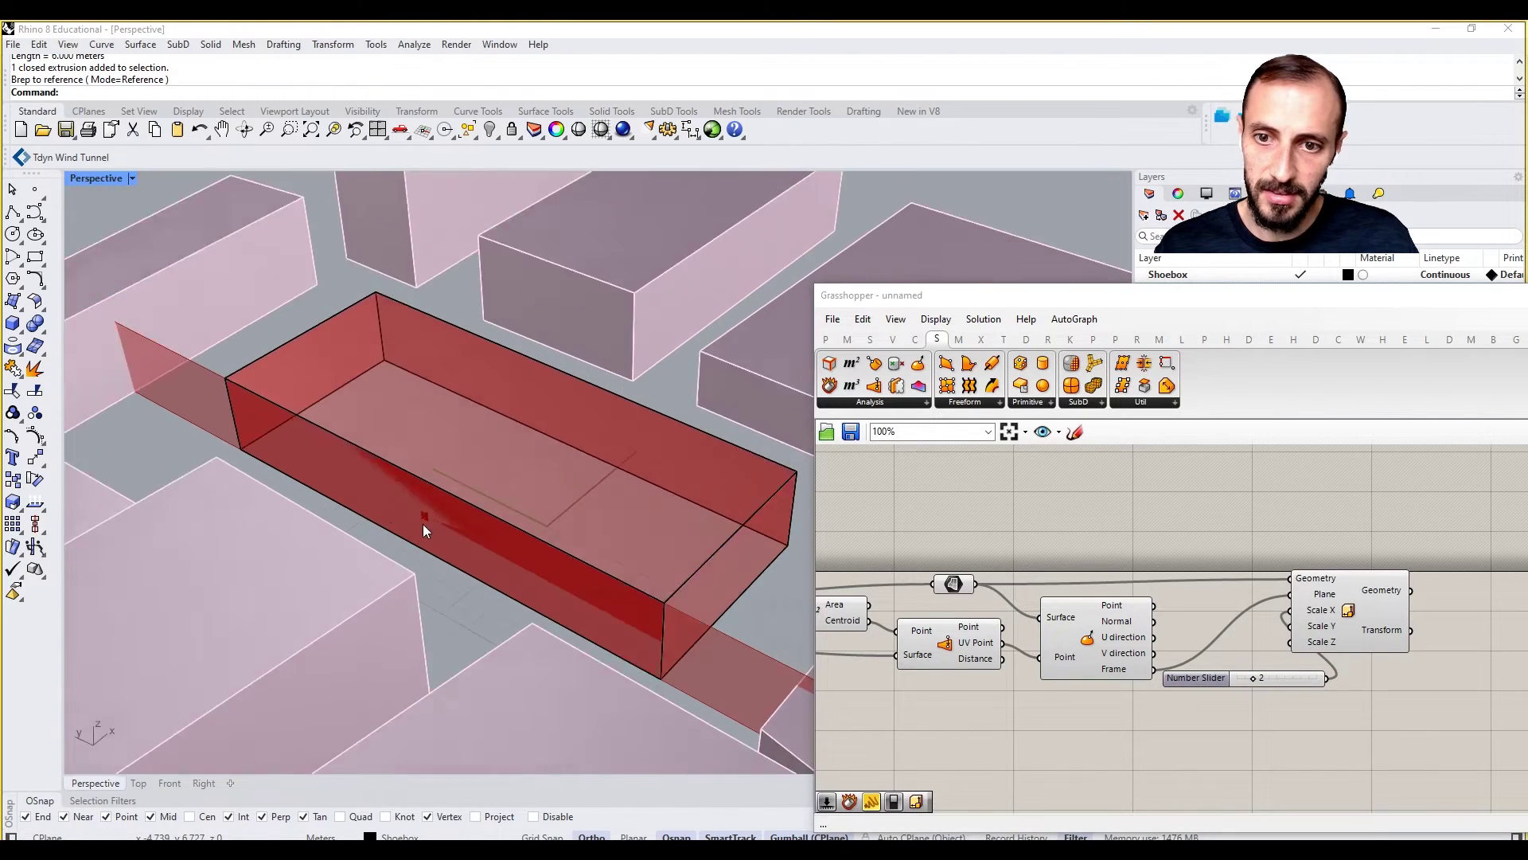
{"action": "right_click_drag", "start_coordinate": [452, 525], "coordinate": [494, 546]}
{"action": "right_click", "coordinate": [476, 532]}
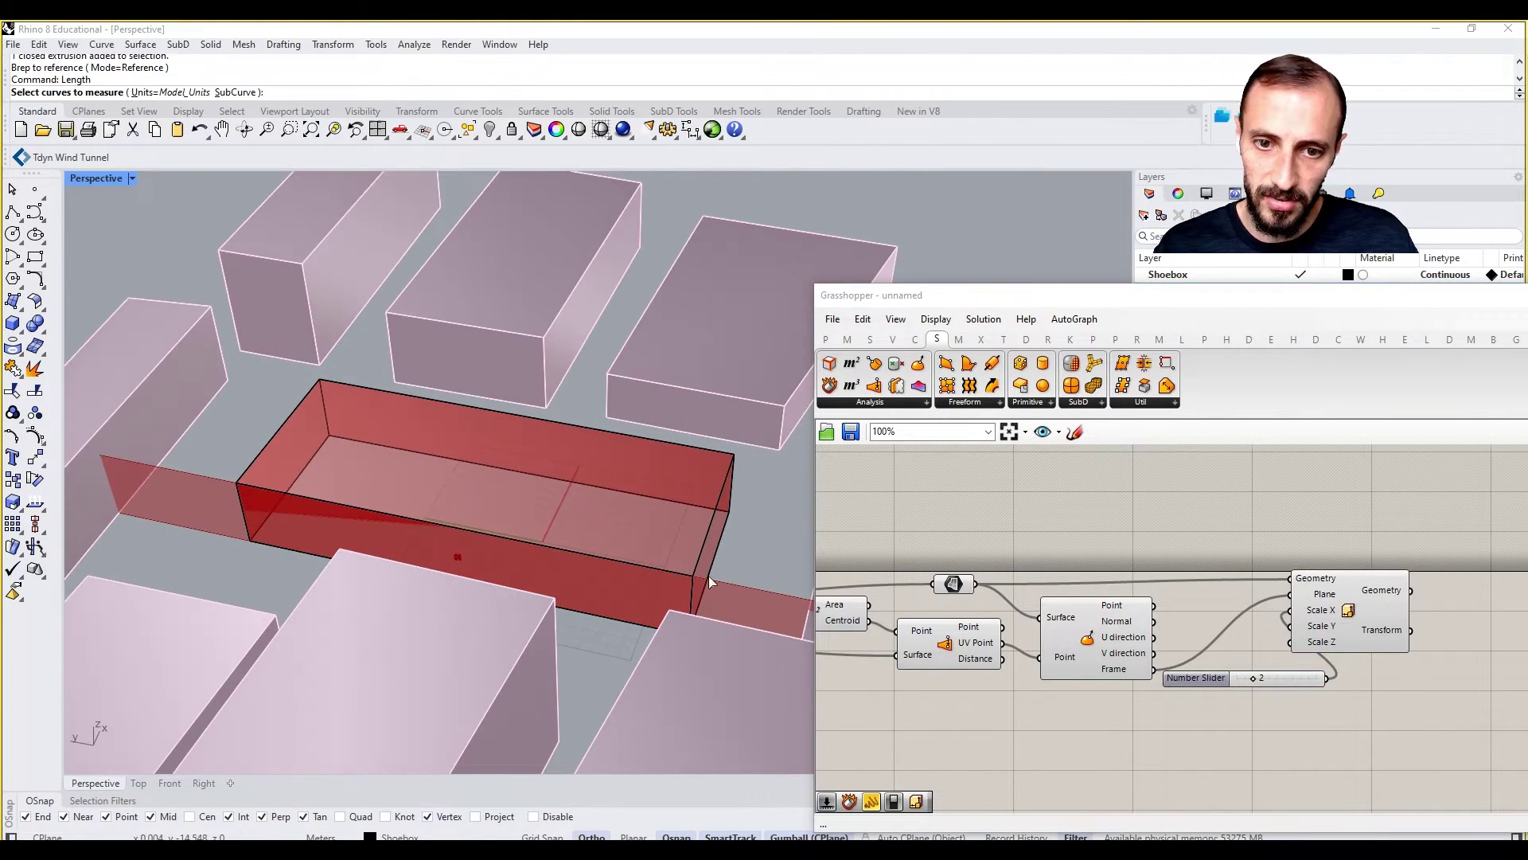
Step: Feed the slider with value 2 into Scale Y as well, check the scaled surface, and delete the slider
{"action": "left_click_drag", "start_coordinate": [1327, 679], "coordinate": [1423, 654]}
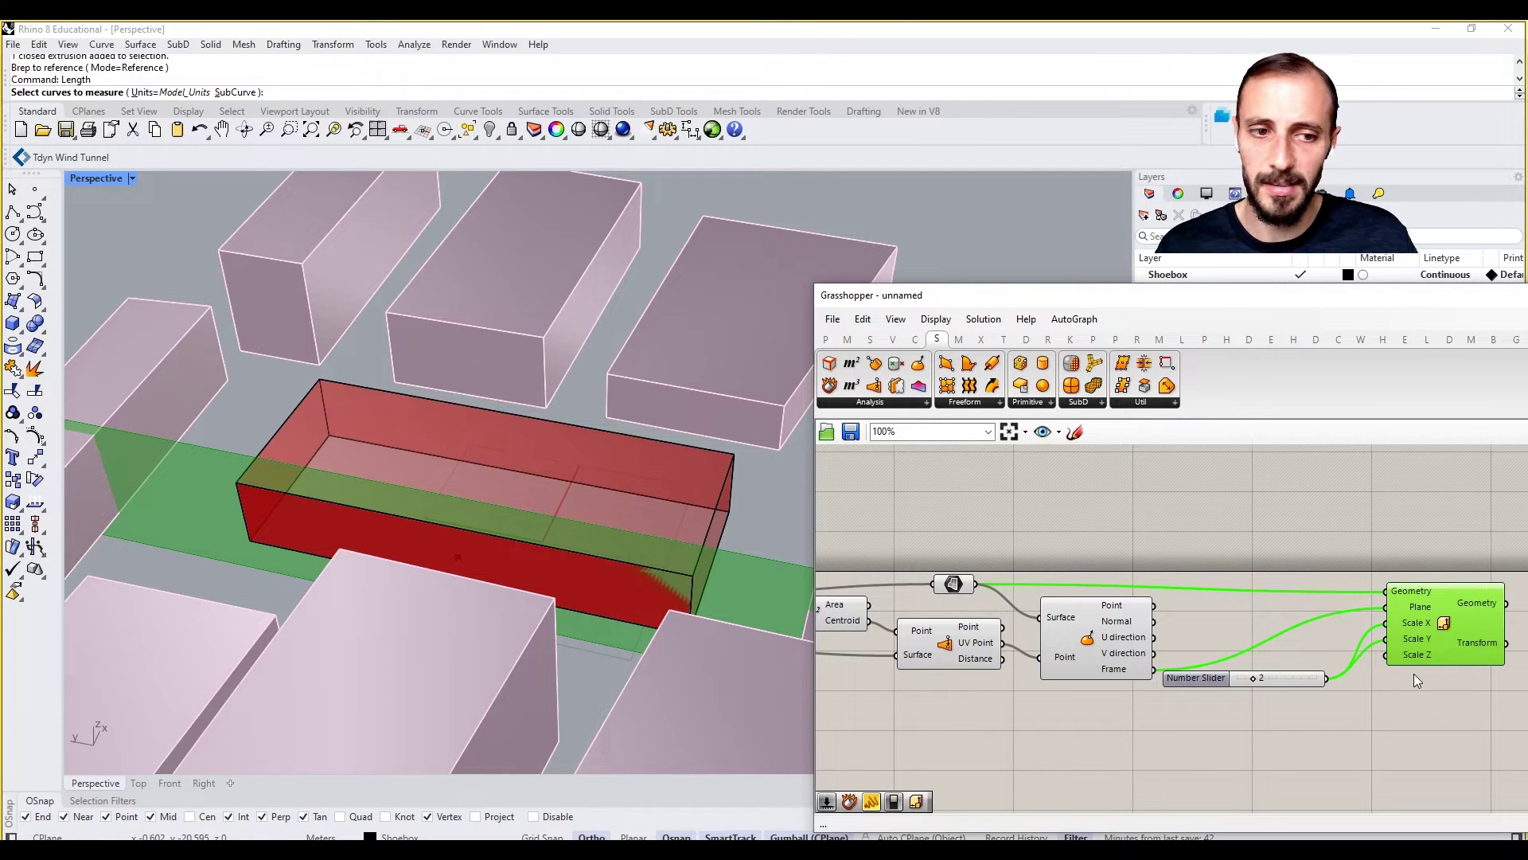
{"action": "scroll", "coordinate": [1369, 668], "scroll_direction": "down", "scroll_amount": 3}
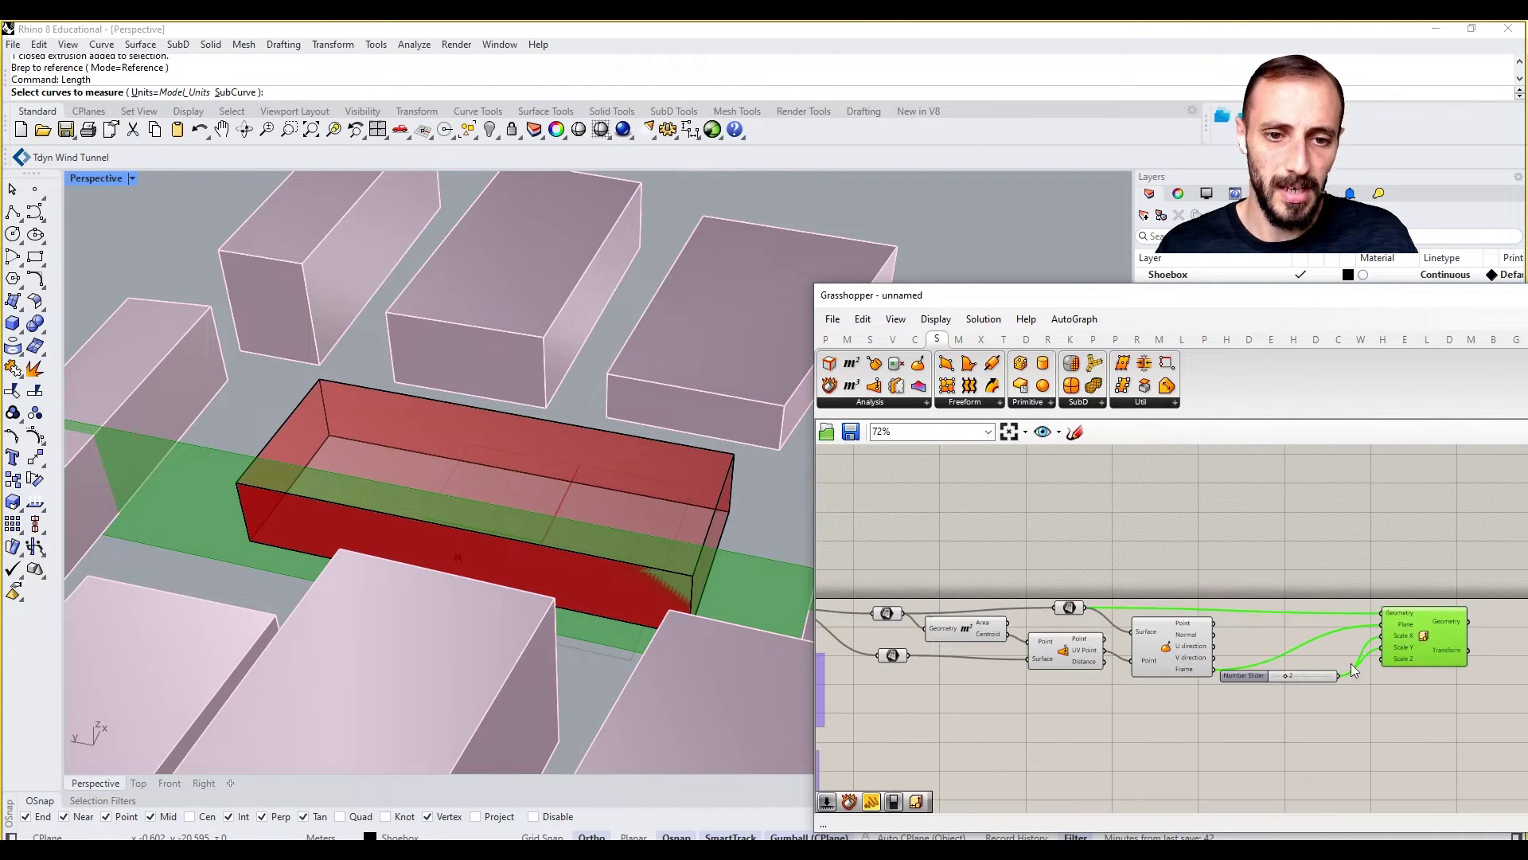
{"action": "right_click_drag", "start_coordinate": [1008, 640], "coordinate": [982, 642]}
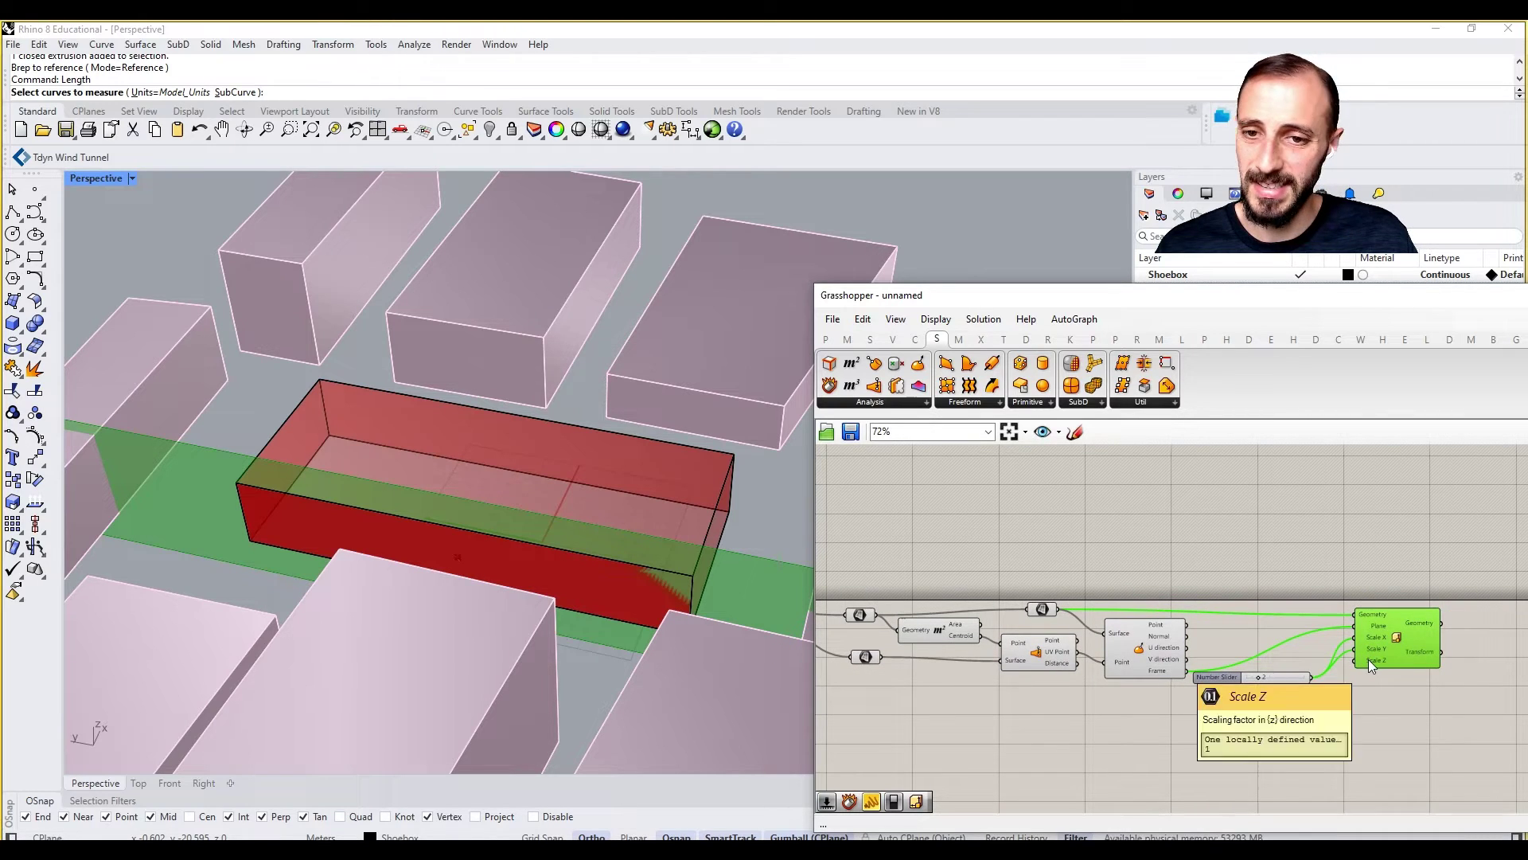
{"action": "scroll", "coordinate": [1356, 675], "scroll_direction": "up", "scroll_amount": 2}
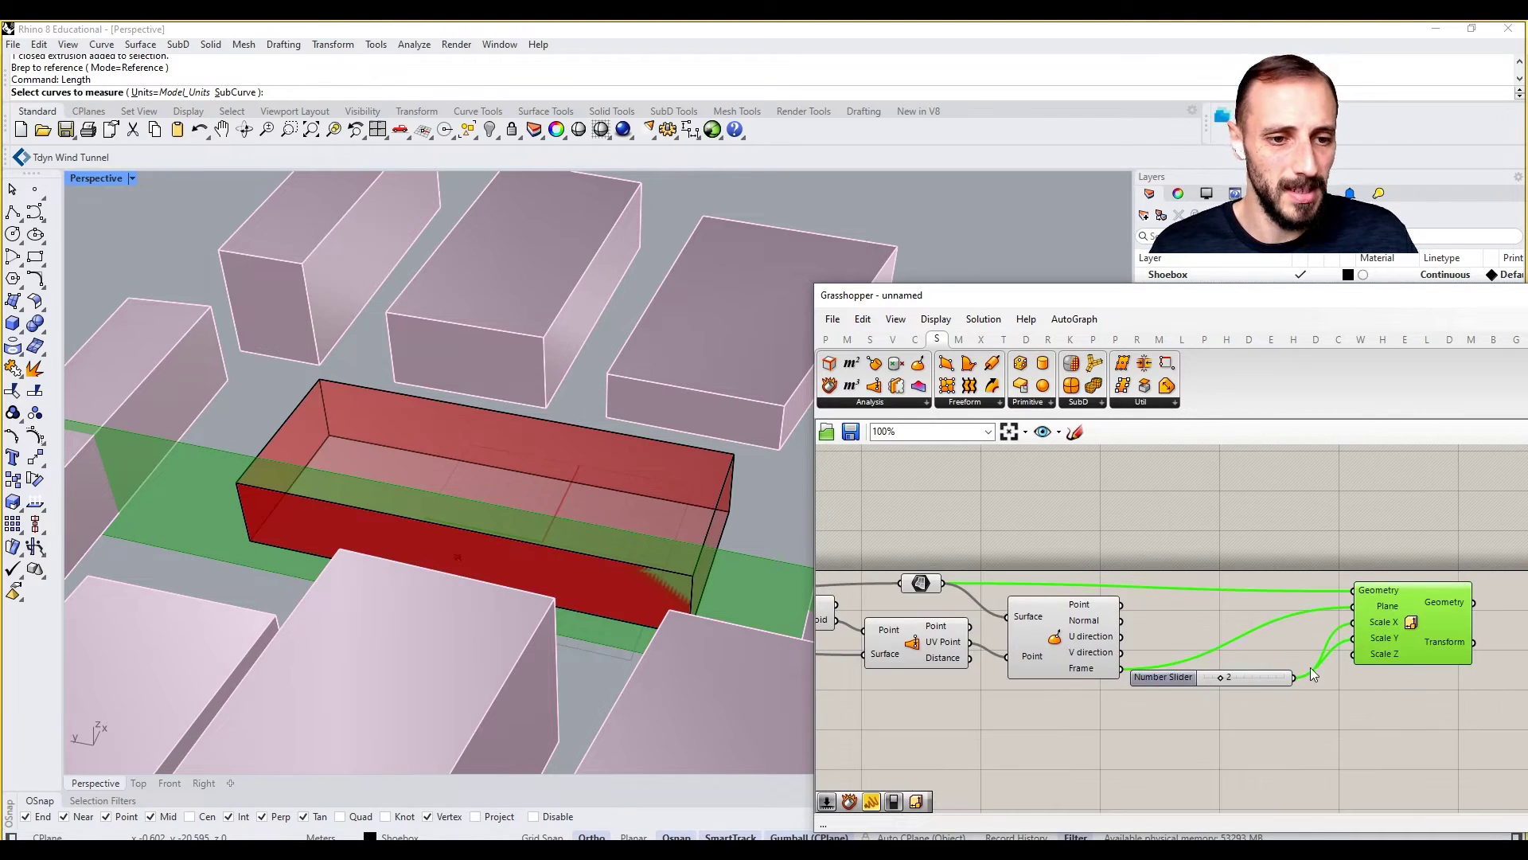
{"action": "left_click", "coordinate": [1278, 680]}
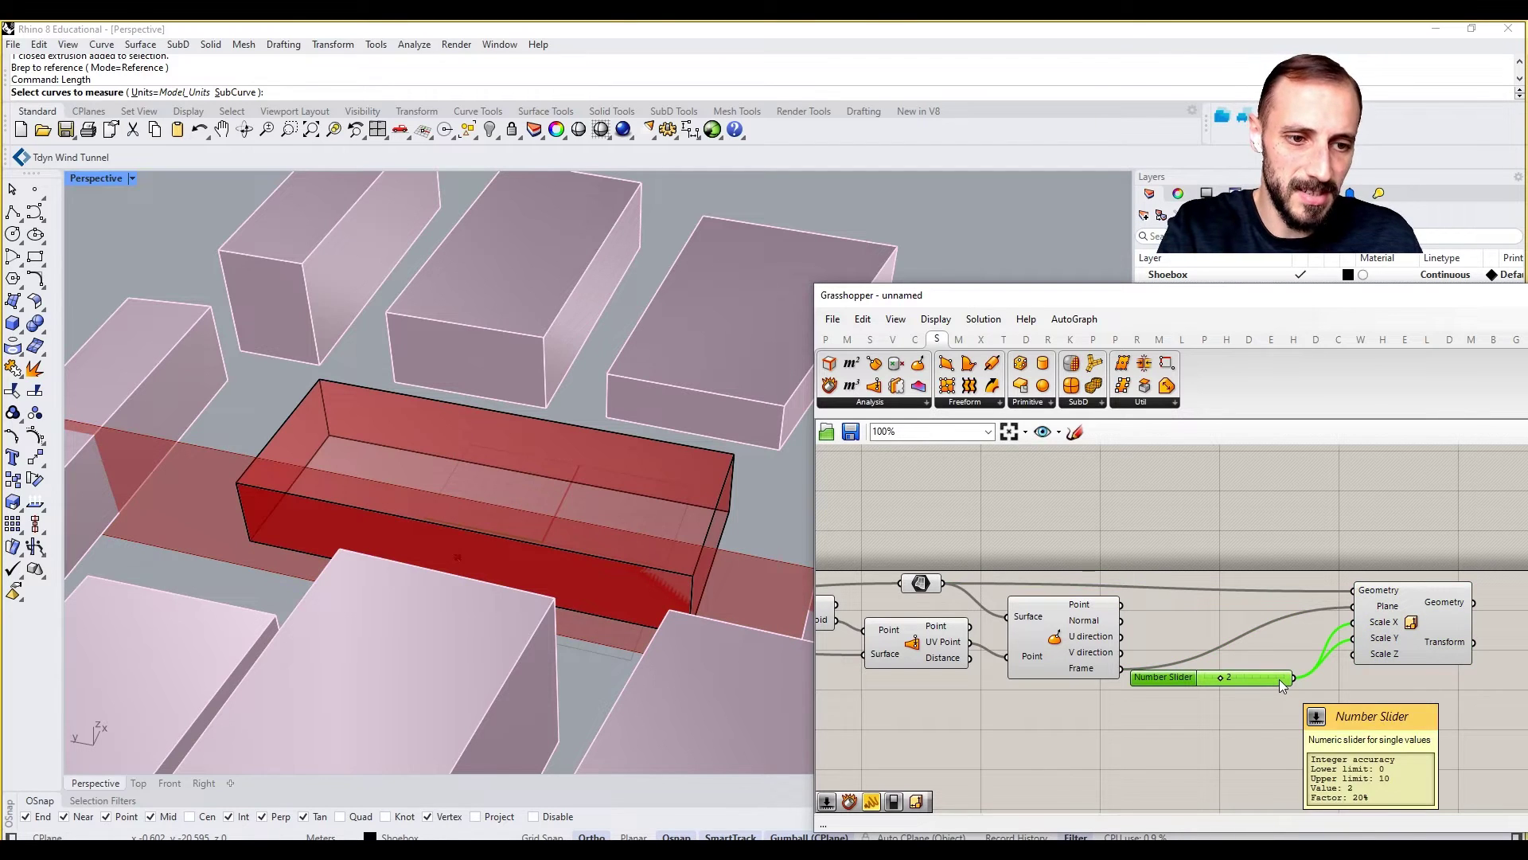
{"action": "key", "text": "Delete"}
Step: Reposition the surface evaluation chain and Scale NU, leaving room between Evaluate Surface and Scale NU
{"action": "left_click_drag", "start_coordinate": [1384, 627], "coordinate": [1341, 620]}
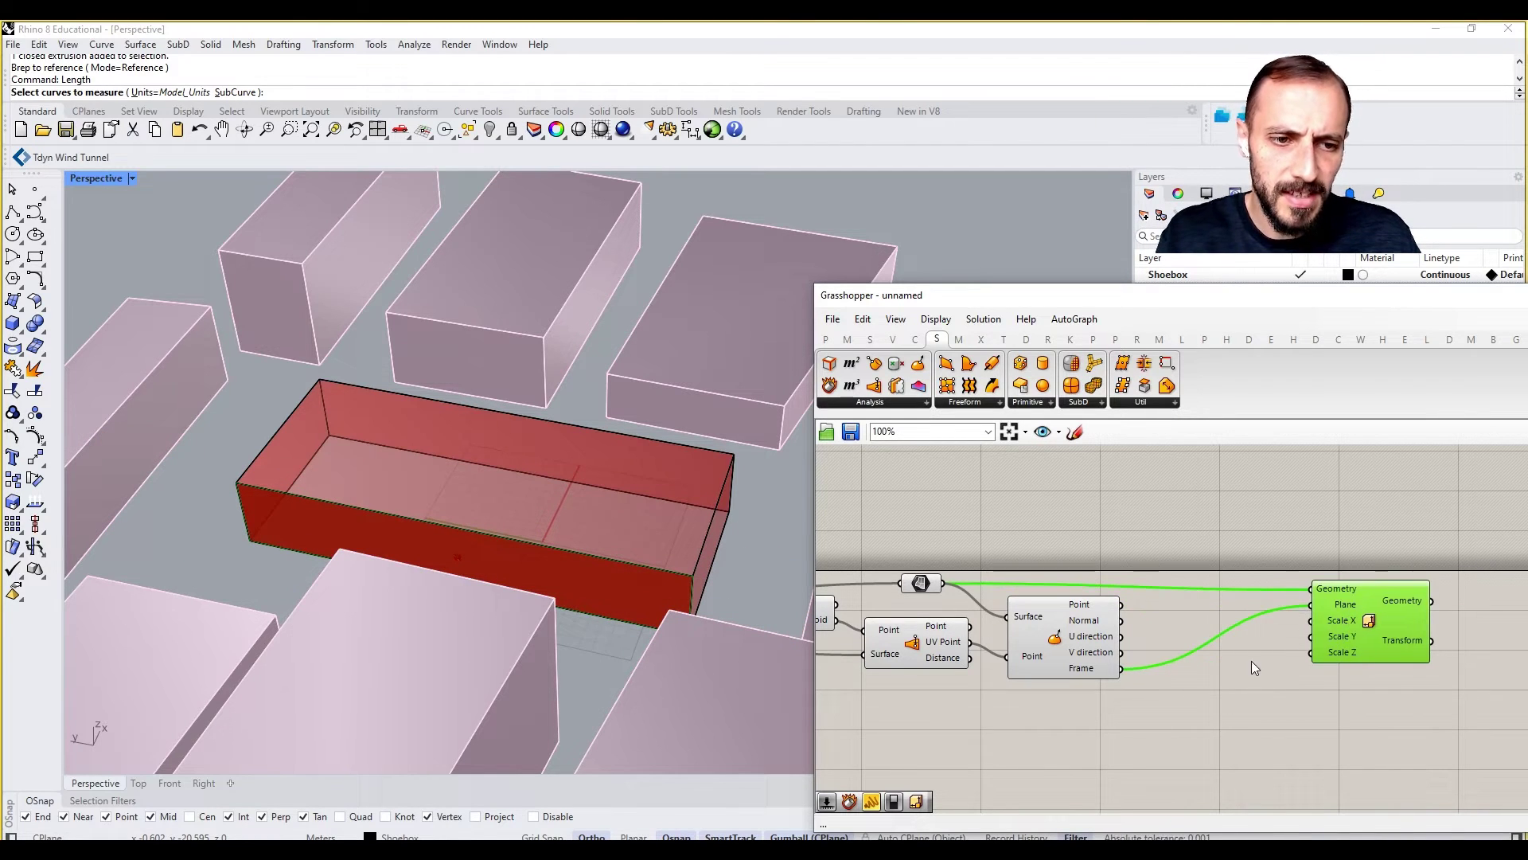
{"action": "scroll", "coordinate": [1290, 649], "scroll_direction": "down", "scroll_amount": 4}
{"action": "left_click_drag", "start_coordinate": [1273, 547], "coordinate": [1000, 653]}
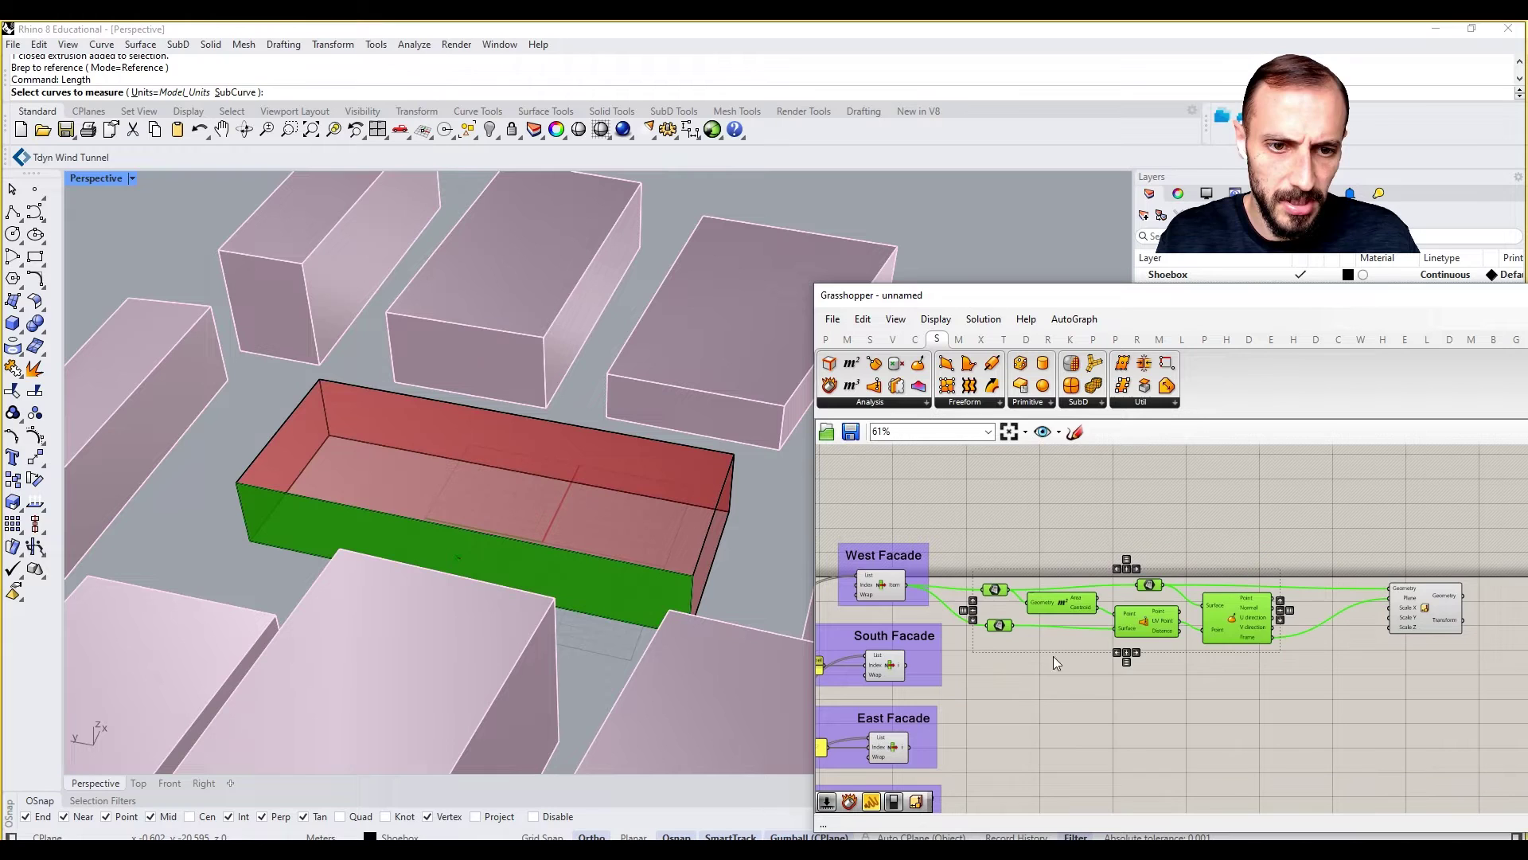
{"action": "left_click_drag", "start_coordinate": [1249, 627], "coordinate": [1287, 603]}
{"action": "left_click_drag", "start_coordinate": [1435, 614], "coordinate": [1500, 584]}
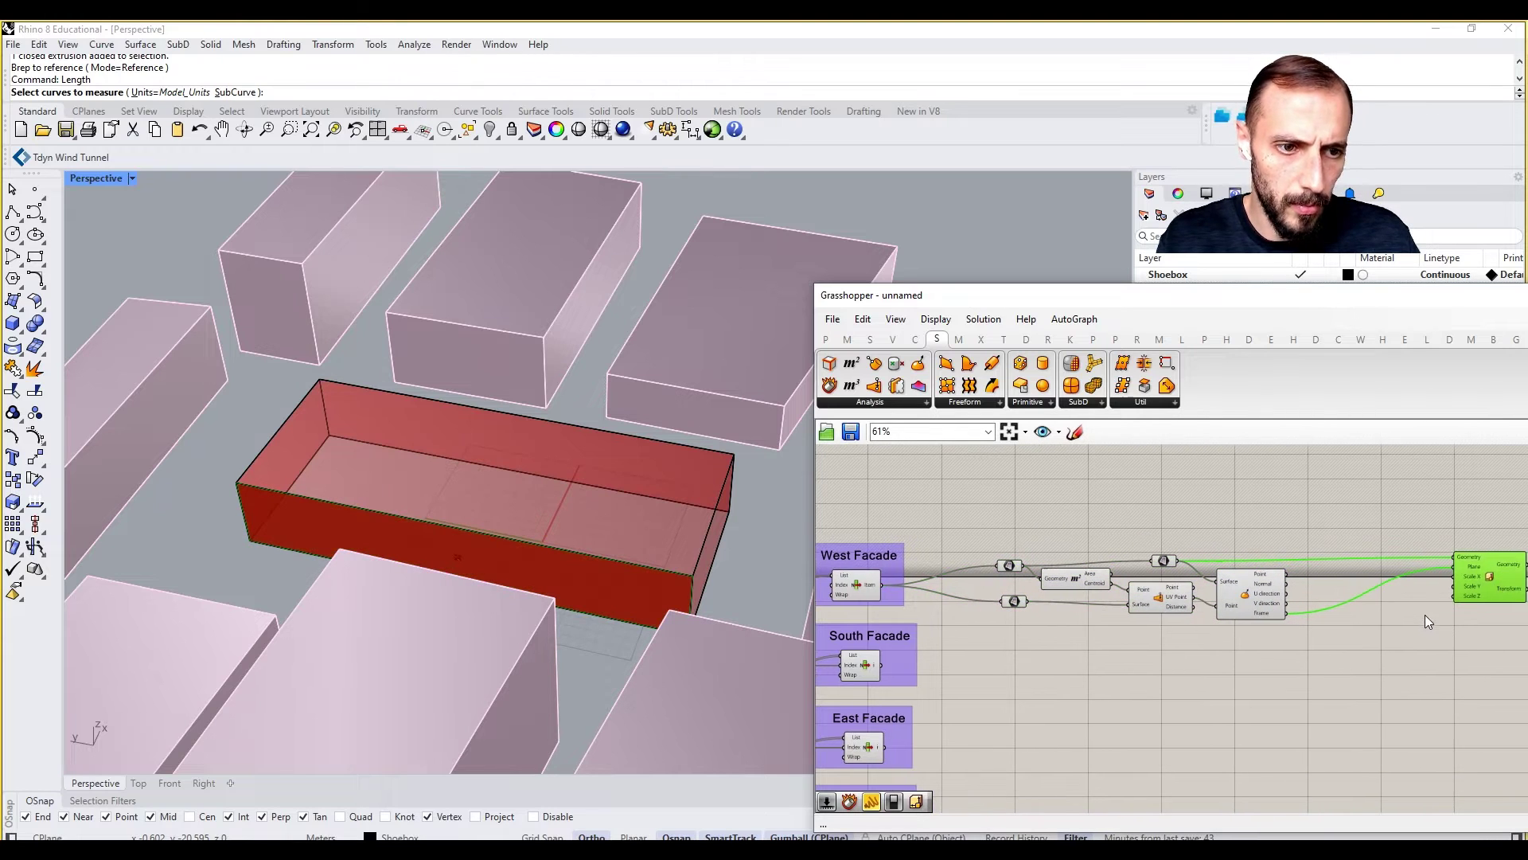
Step: Add a number slider with value 0.75, connect it to Scale NU's Scale X, and adjust it to 0.89
{"action": "scroll", "coordinate": [1425, 621], "scroll_direction": "up", "scroll_amount": 2}
{"action": "double_click", "coordinate": [1239, 629]}
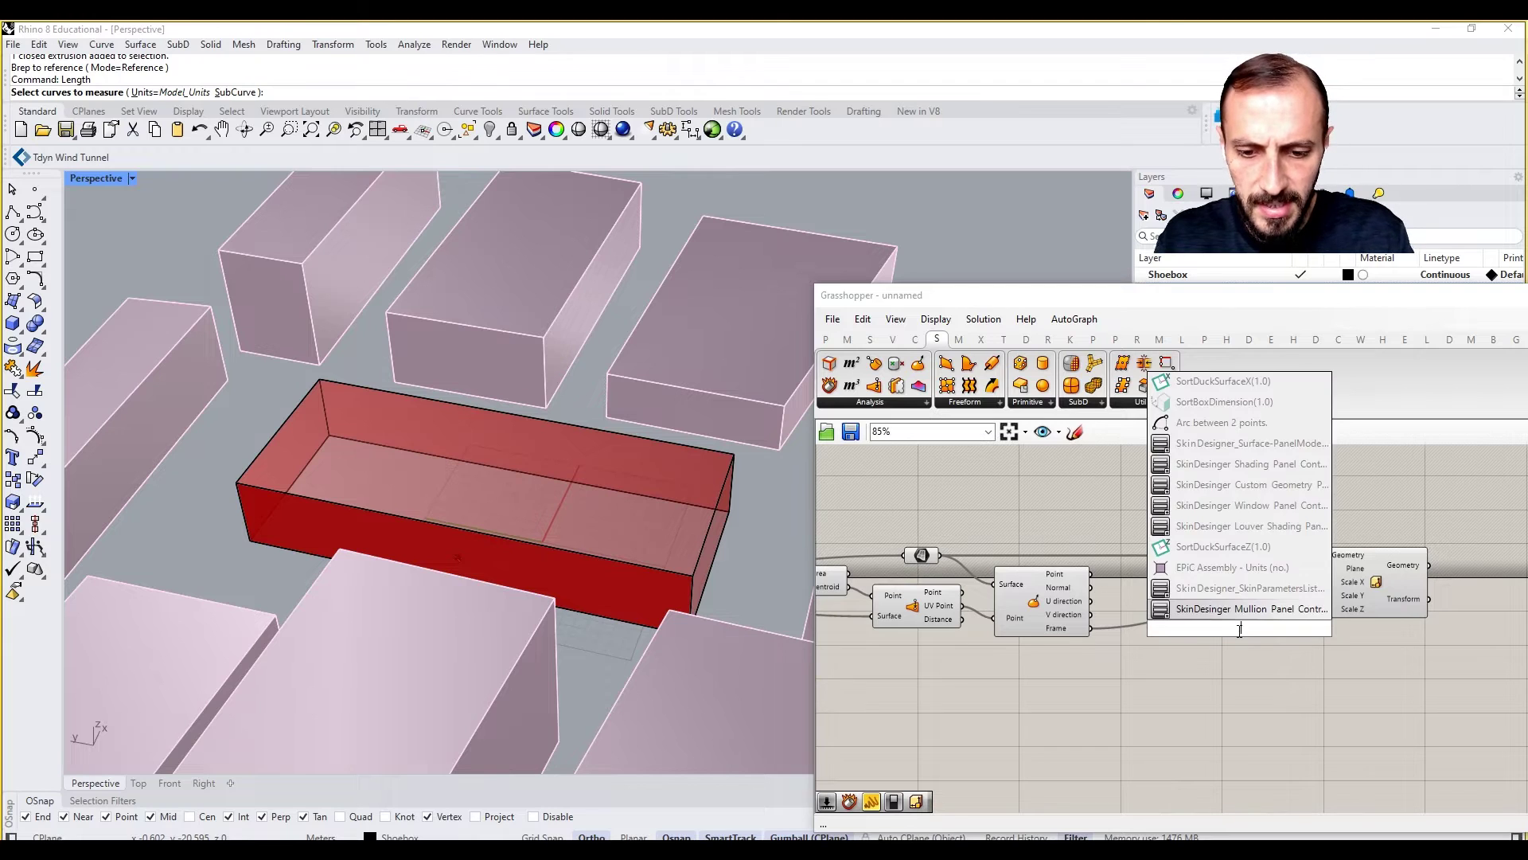
{"action": "type", "text": "0.75"}
{"action": "key", "text": "Return"}
{"action": "scroll", "coordinate": [1238, 631], "scroll_direction": "up", "scroll_amount": 2}
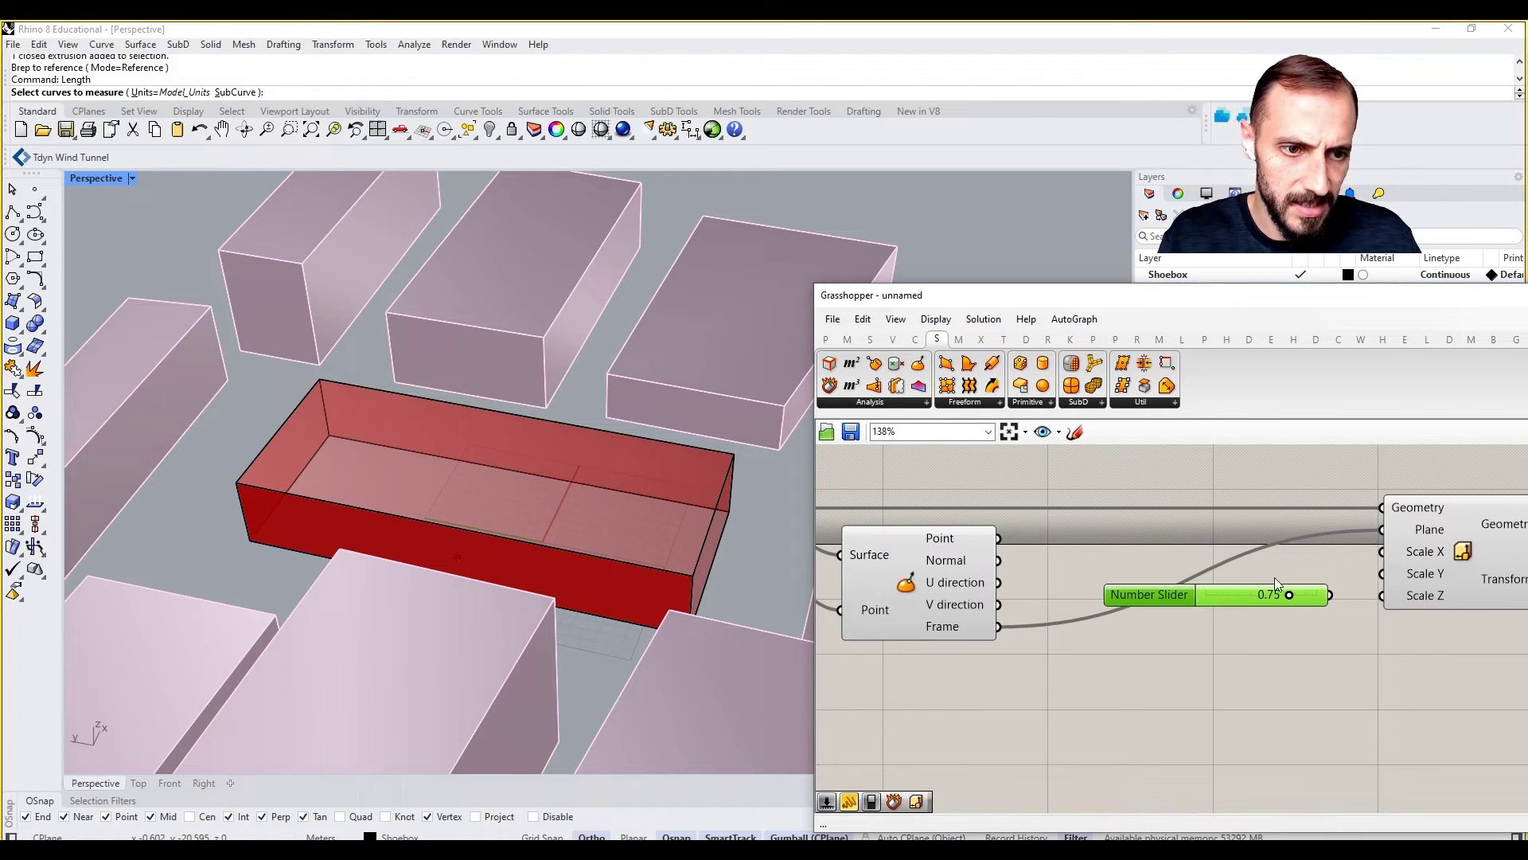
{"action": "left_click_drag", "start_coordinate": [1330, 595], "coordinate": [1383, 551]}
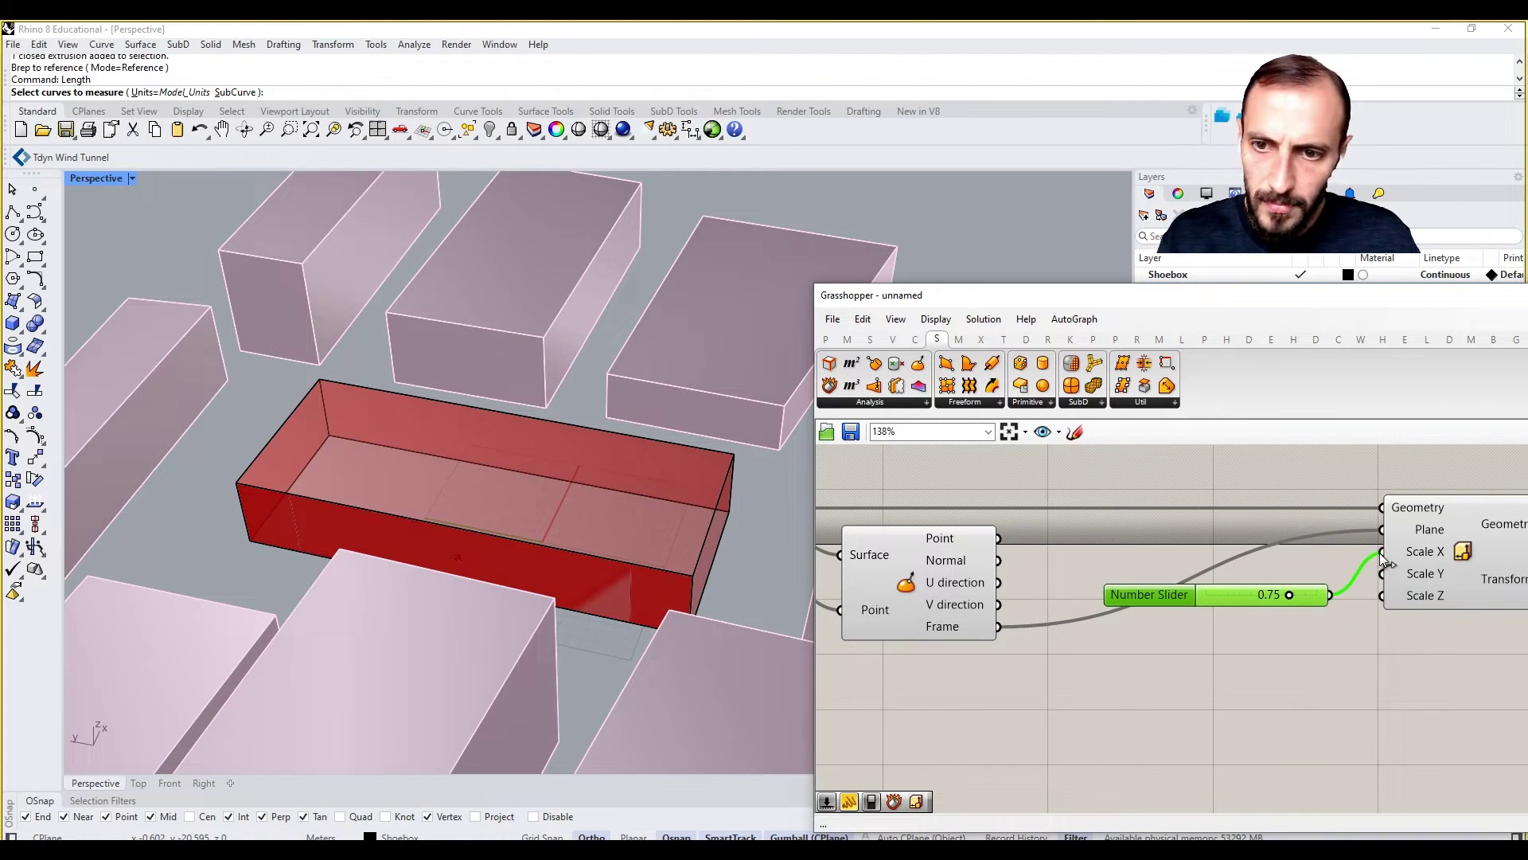
{"action": "left_click", "coordinate": [1445, 575]}
{"action": "scroll", "coordinate": [1270, 596], "scroll_direction": "up", "scroll_amount": 1}
{"action": "mouse_move", "coordinate": [1297, 595]}
{"action": "left_mouse_down"}
{"action": "mouse_move", "coordinate": [1278, 597]}
{"action": "mouse_move", "coordinate": [1311, 601]}
{"action": "left_mouse_up"}
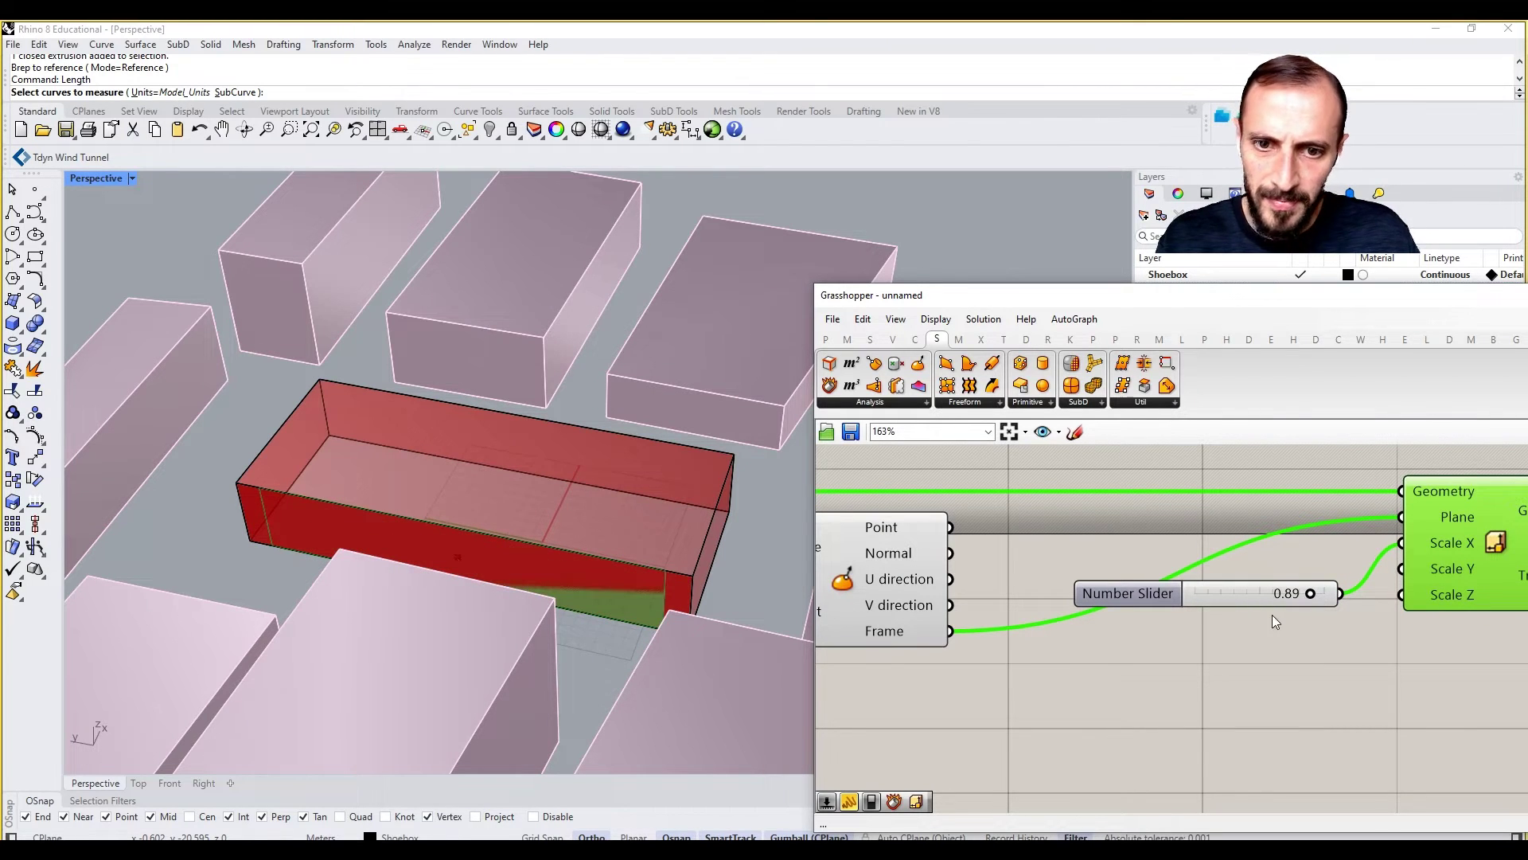
Step: Duplicate the Scale X slider, connect the copy to Scale NU's Scale Y, and set the copy to 1.00
{"action": "right_click_drag", "start_coordinate": [1272, 614], "coordinate": [1254, 590]}
{"action": "left_click_drag", "start_coordinate": [1199, 571], "coordinate": [1195, 636], "text": "alt"}
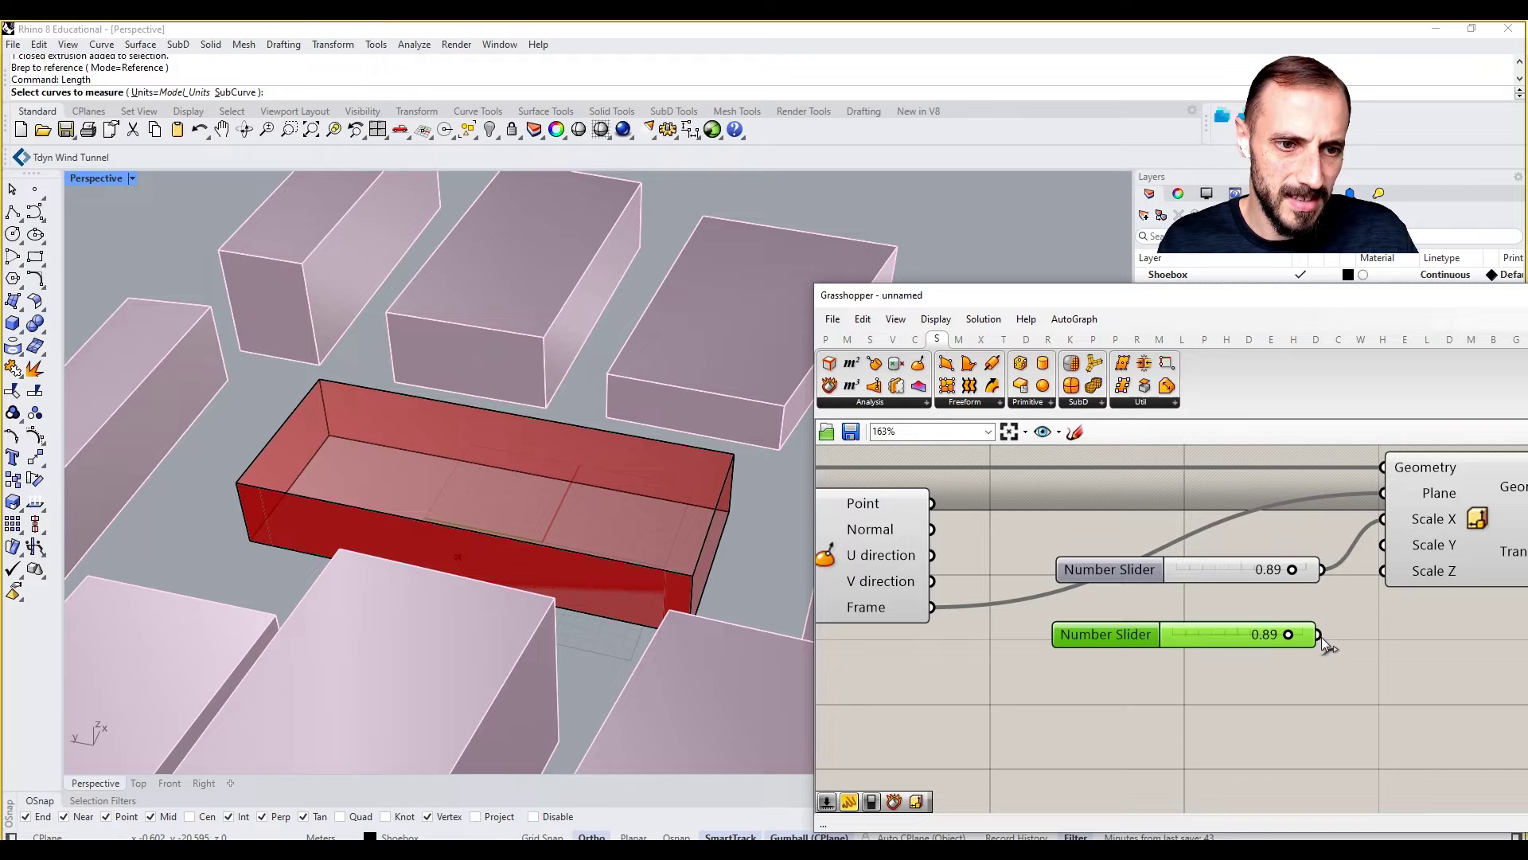
{"action": "left_click_drag", "start_coordinate": [1319, 634], "coordinate": [1382, 545]}
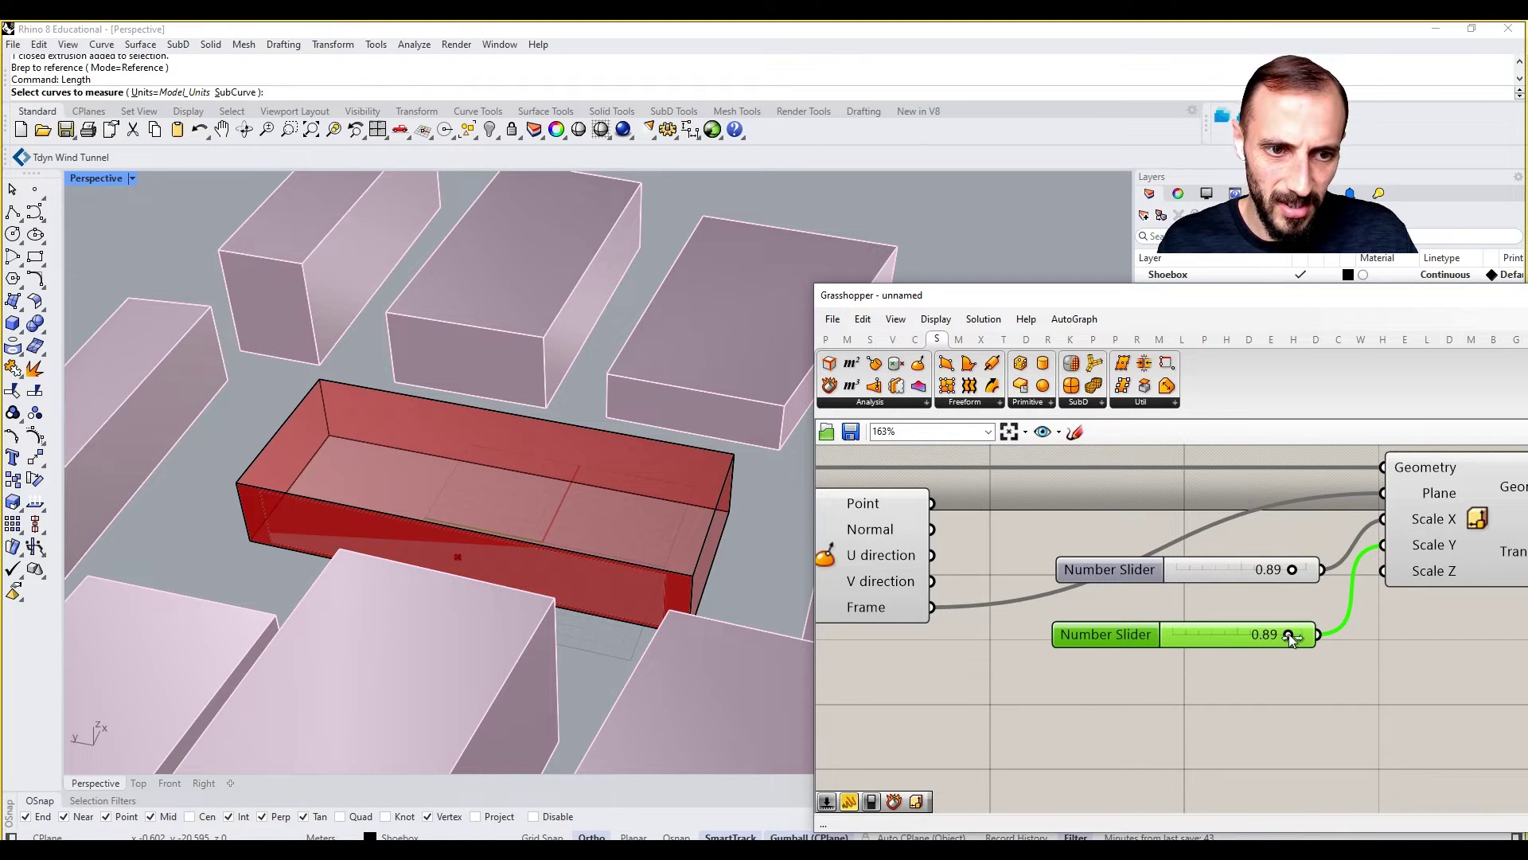
{"action": "left_click_drag", "start_coordinate": [1290, 634], "coordinate": [1316, 634]}
{"action": "left_click", "coordinate": [1430, 525]}
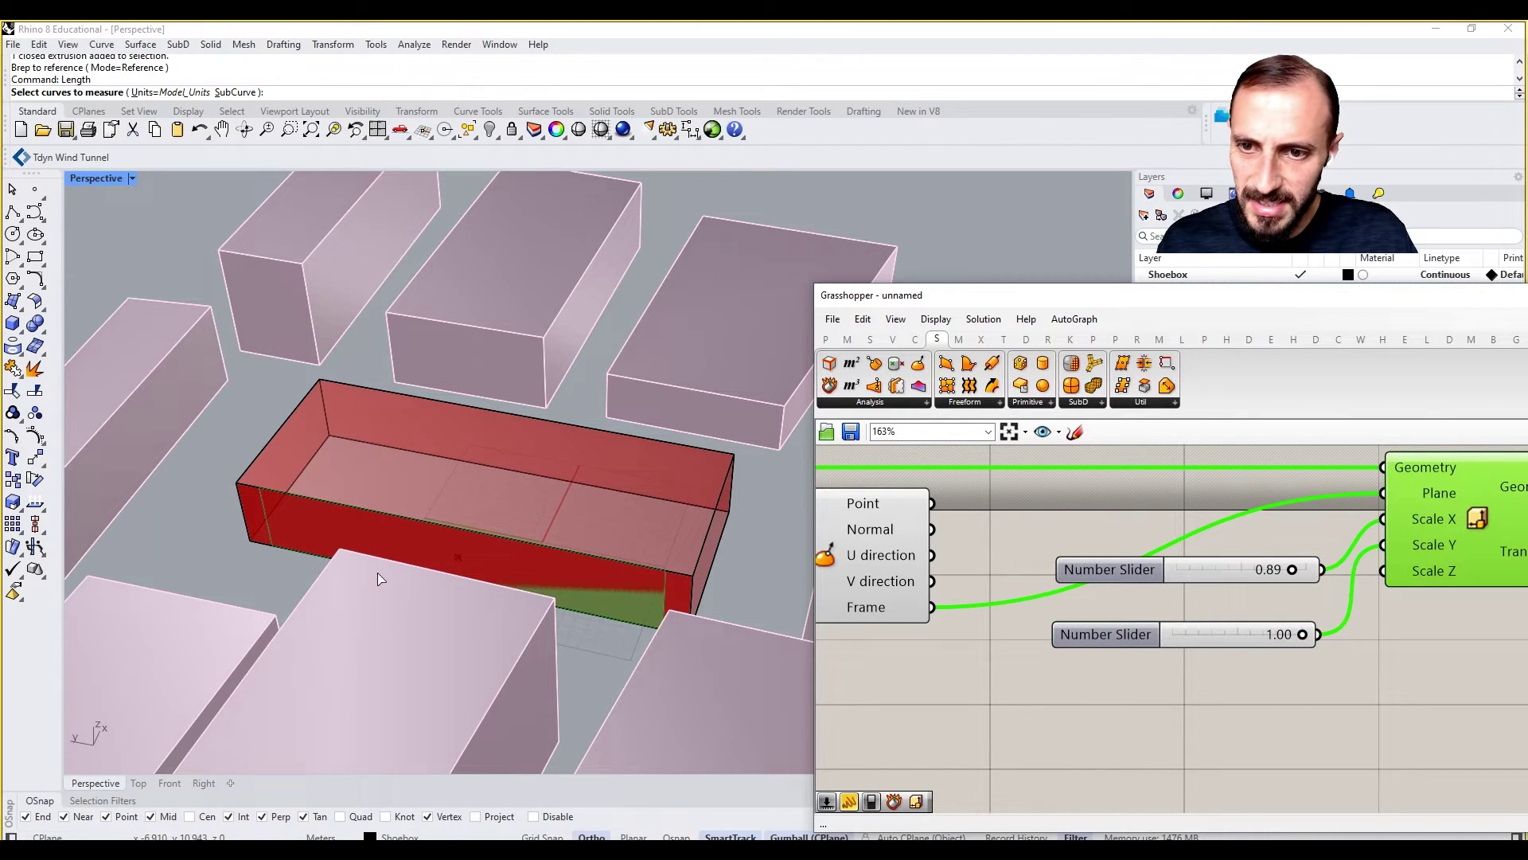
Step: Inspect the scaled surface on the west facade and set the Scale X slider to 0.80
{"action": "right_click_drag", "start_coordinate": [338, 552], "coordinate": [351, 538], "text": "shift"}
{"action": "scroll", "coordinate": [275, 498], "scroll_direction": "up", "scroll_amount": 5}
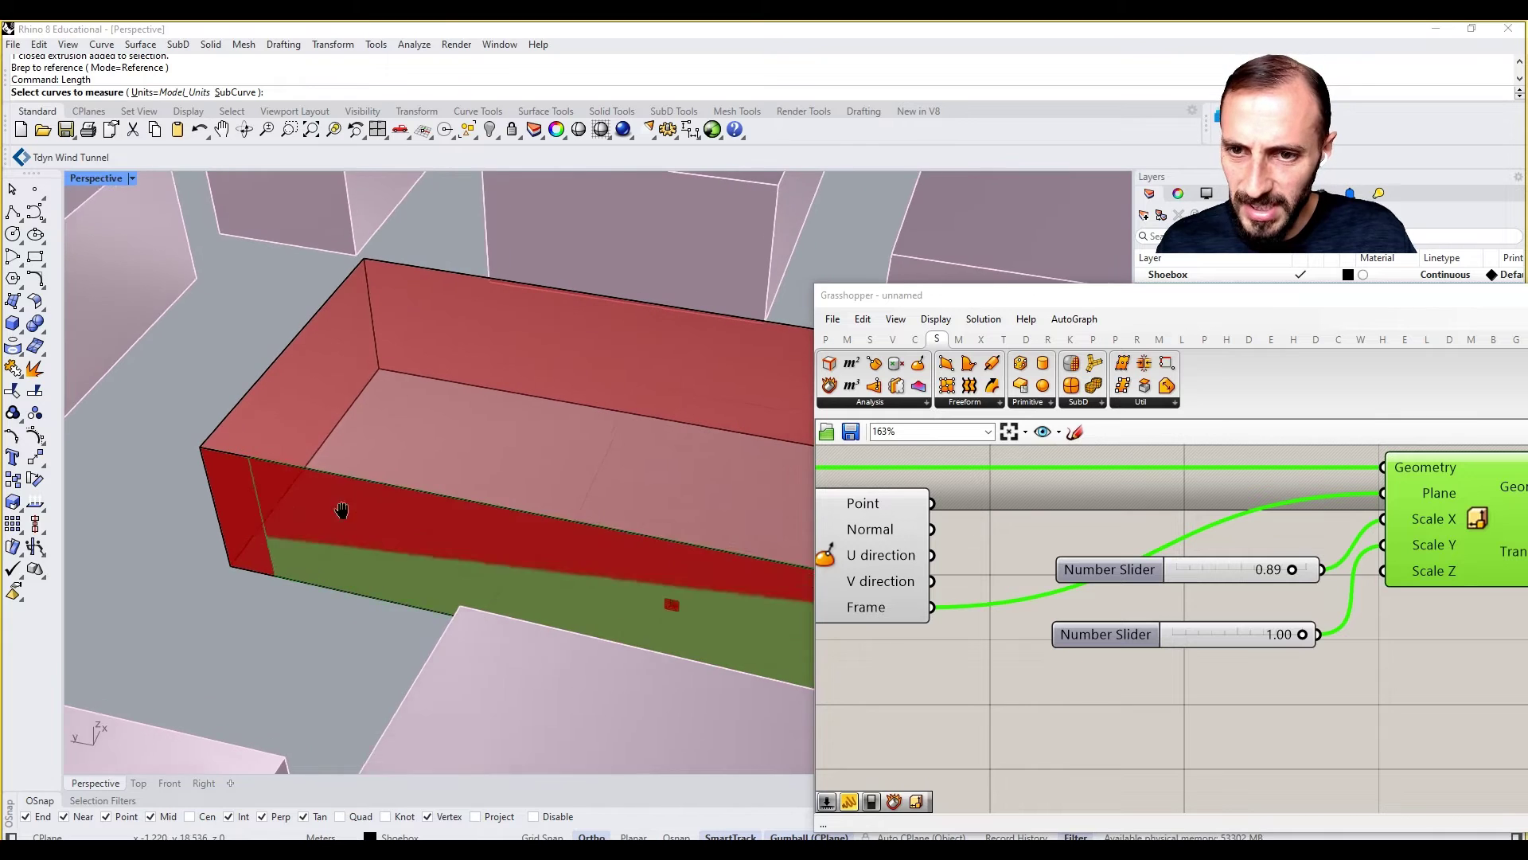
{"action": "scroll", "coordinate": [355, 531], "scroll_direction": "down", "scroll_amount": 3}
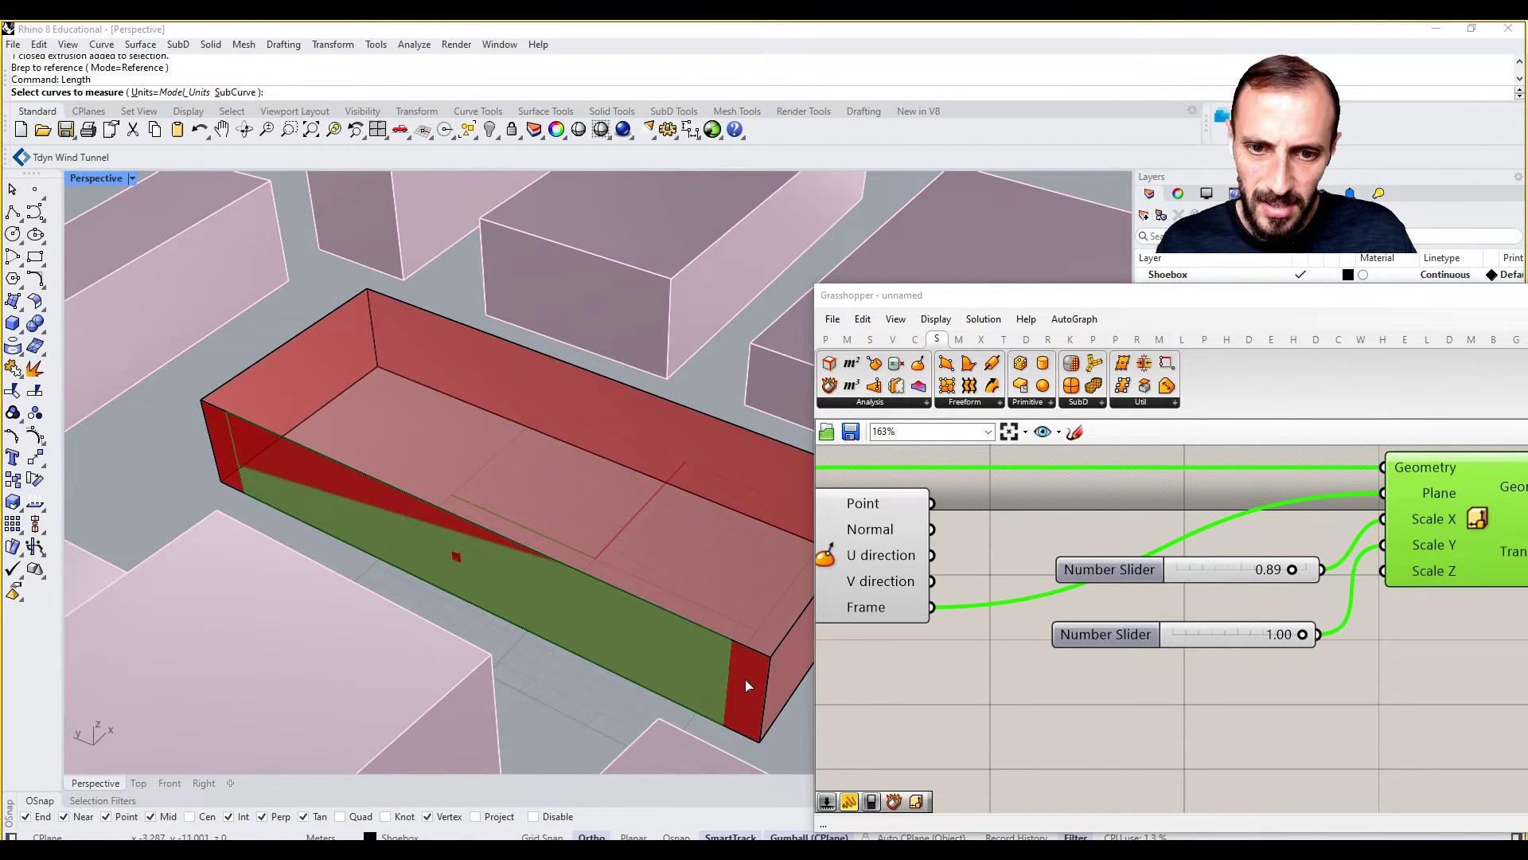
{"action": "left_click_drag", "start_coordinate": [1292, 569], "coordinate": [1282, 573]}
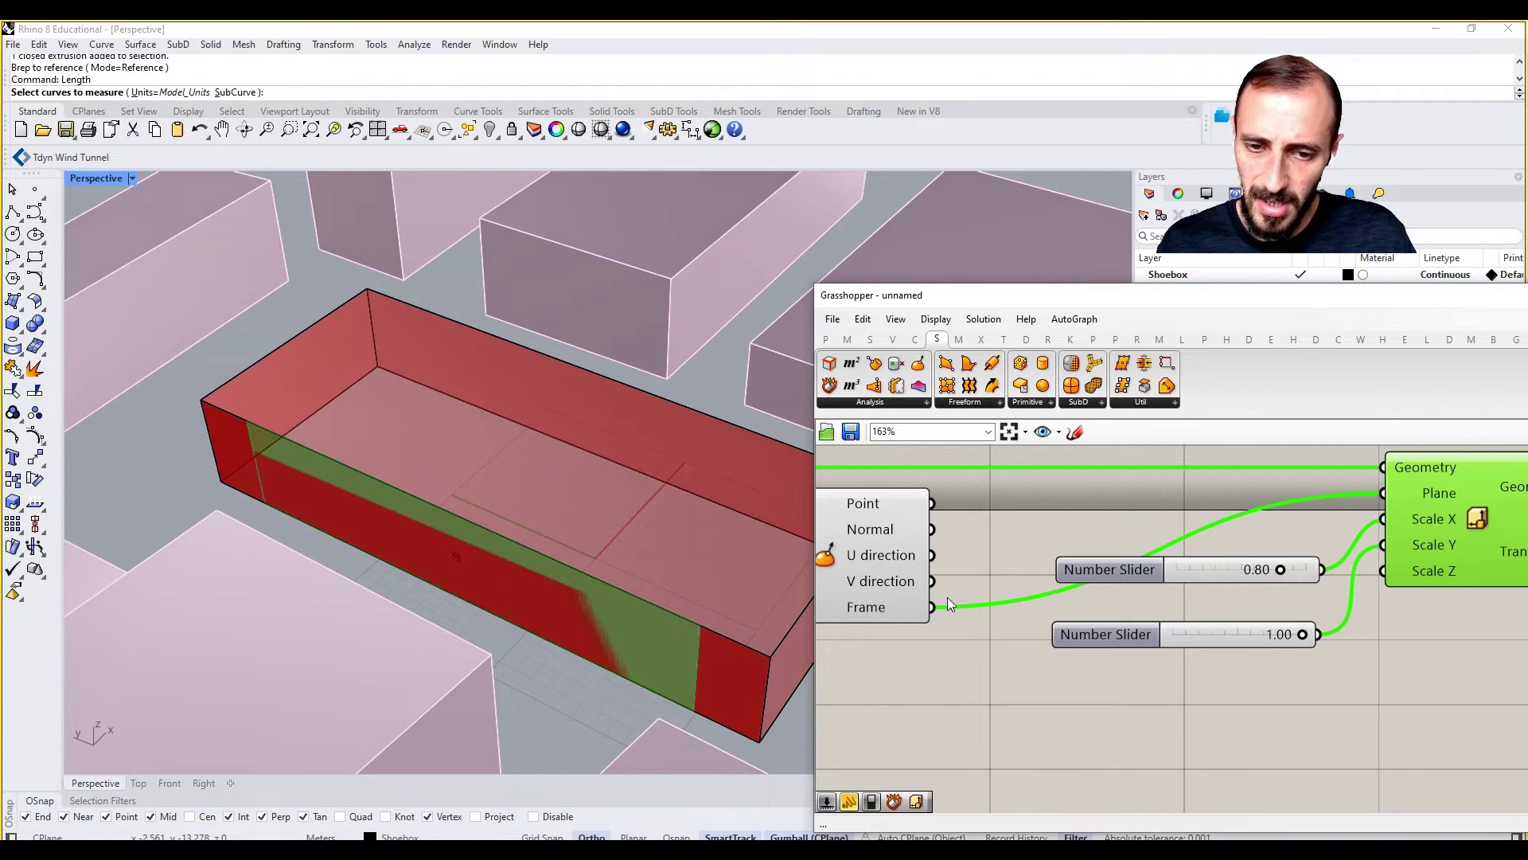
Step: Set the Scale Y slider to 0.83 and check the scaled surface against the facade outline
{"action": "right_click_drag", "start_coordinate": [358, 596], "coordinate": [431, 582]}
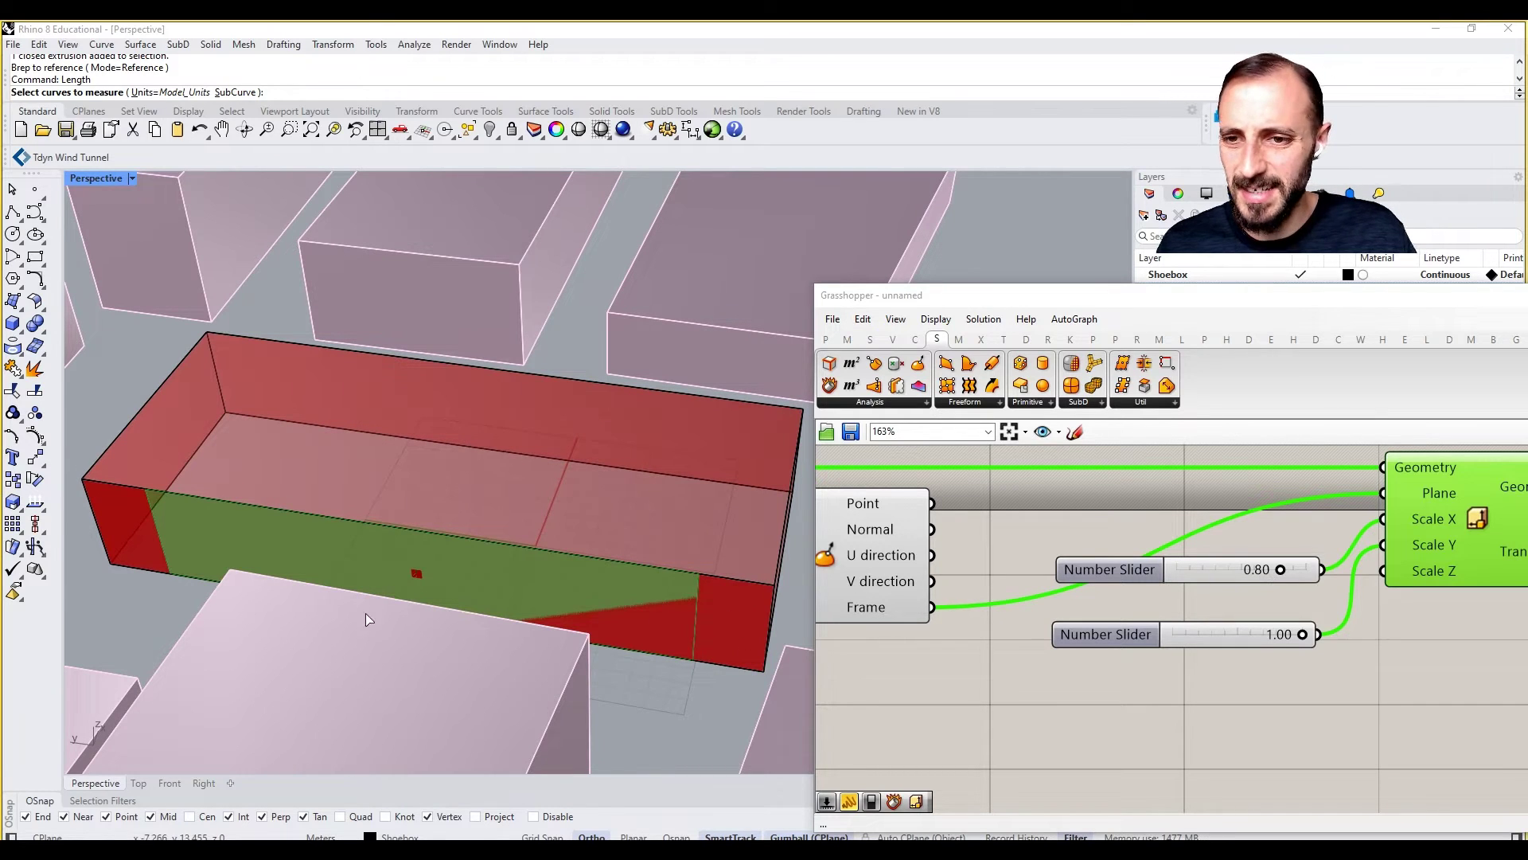
{"action": "left_click_drag", "start_coordinate": [1305, 637], "coordinate": [1284, 640]}
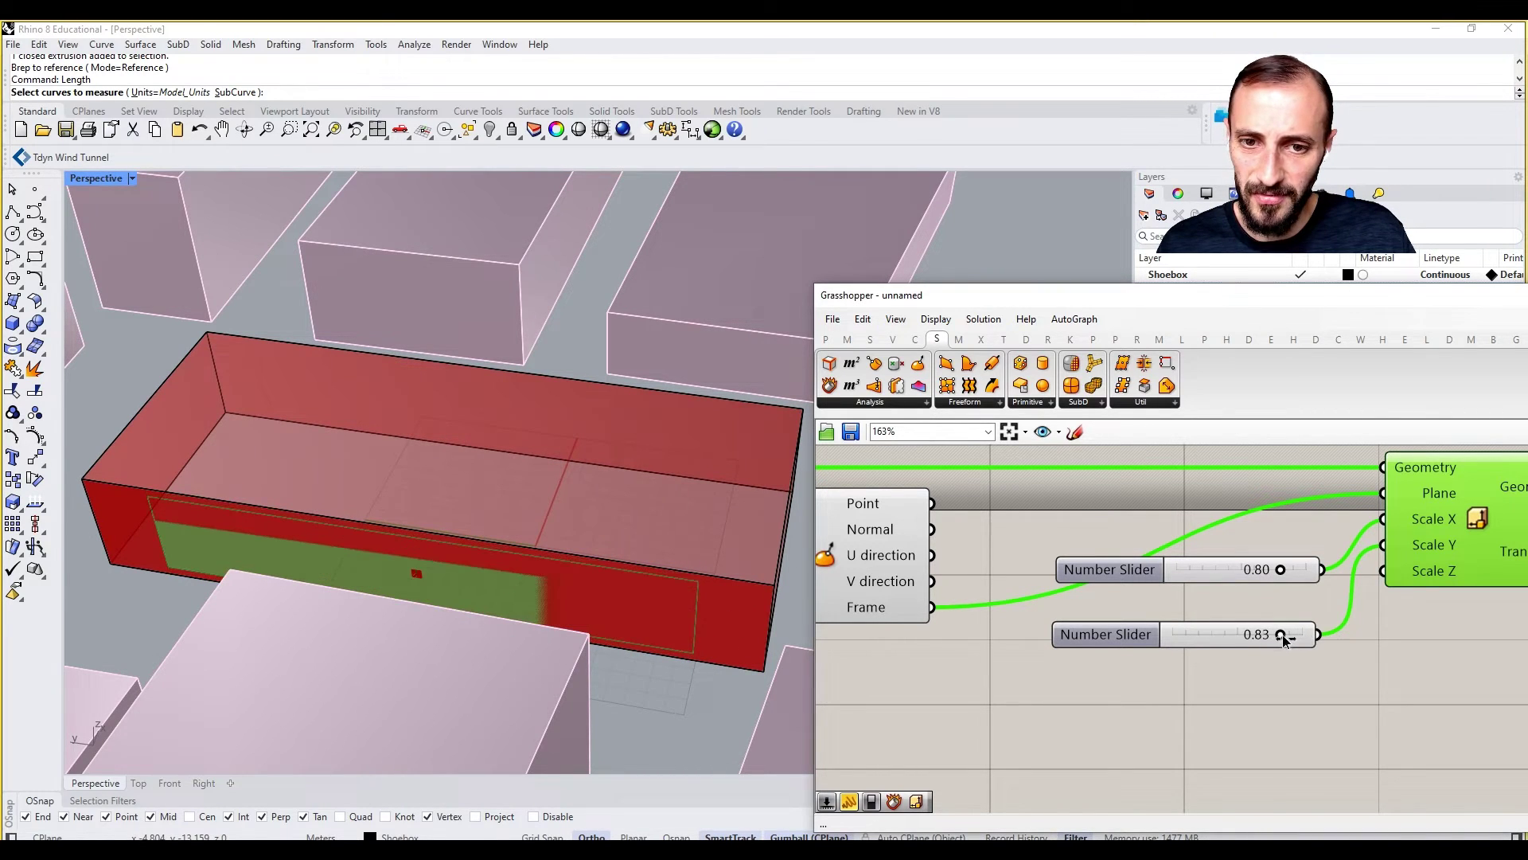
{"action": "right_click_drag", "start_coordinate": [792, 607], "coordinate": [692, 612]}
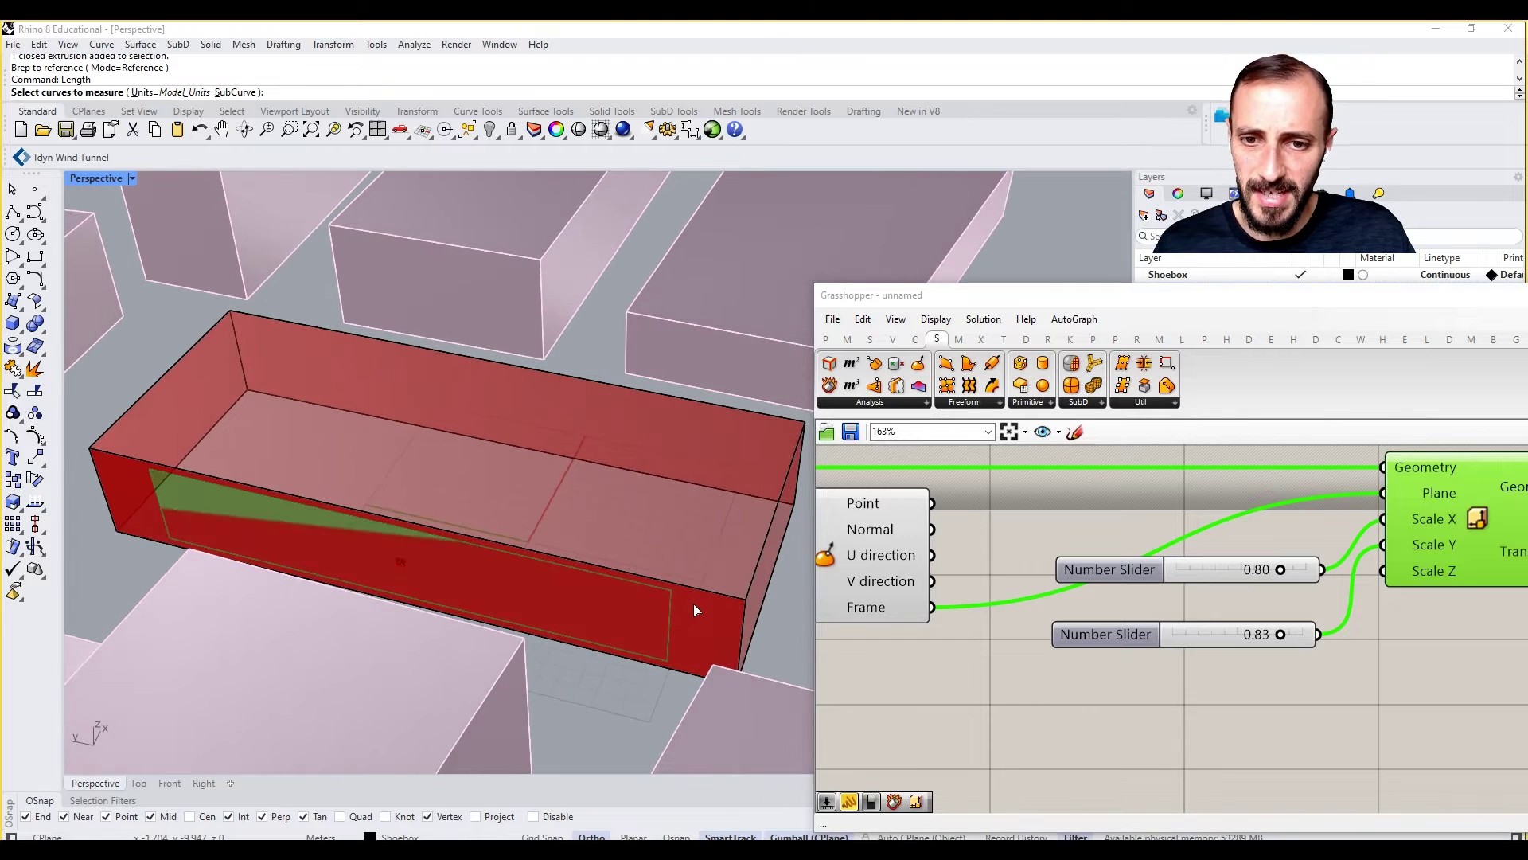
{"action": "scroll", "coordinate": [1219, 615], "scroll_direction": "down", "scroll_amount": 4}
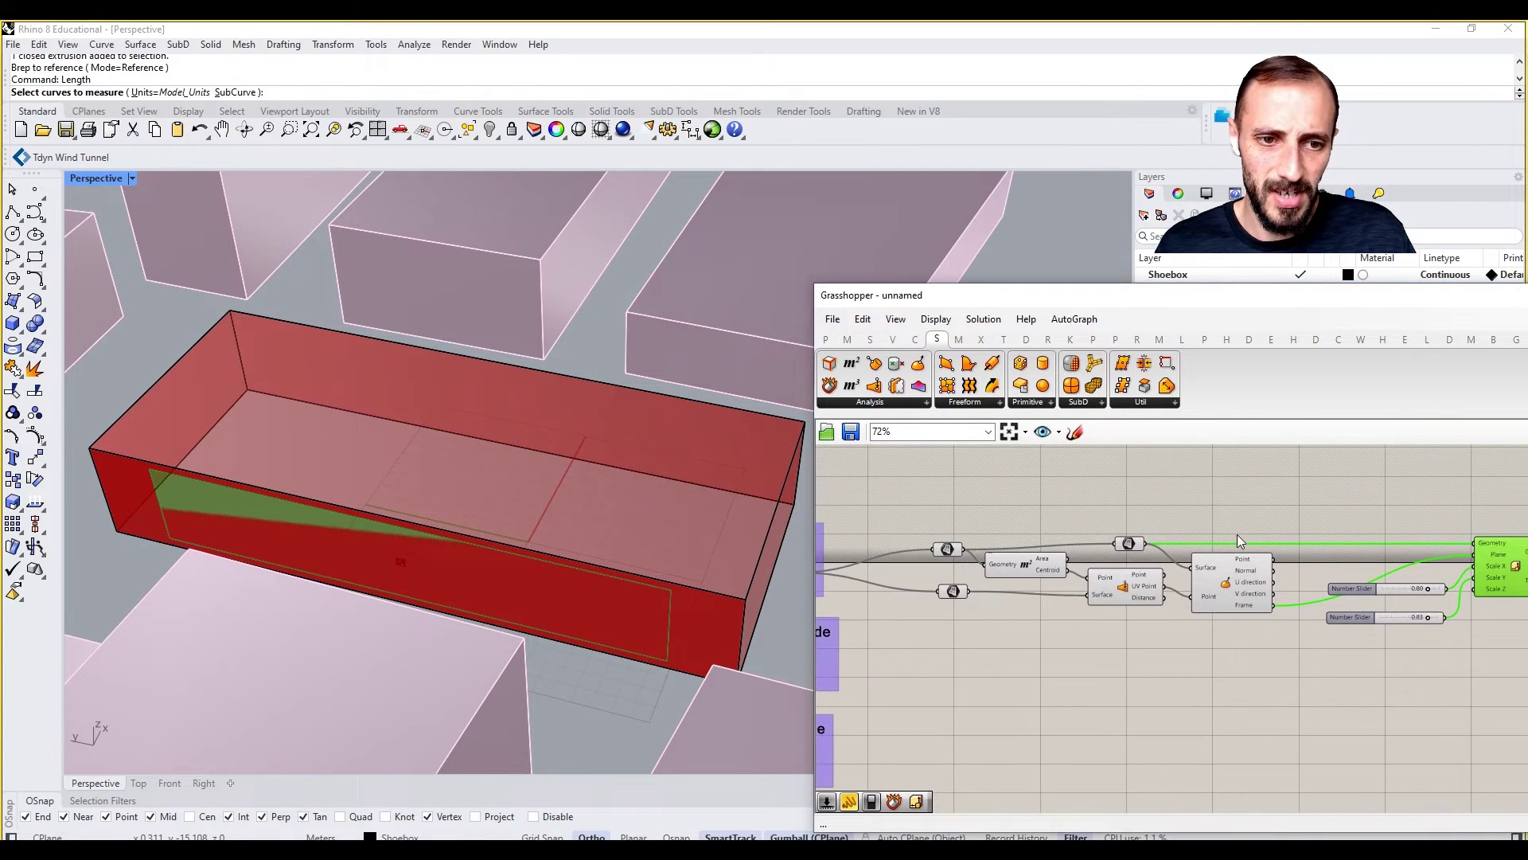
Step: Turn off the preview of the surface, area, closest-point and evaluate components that feed Scale NU for the west facade
{"action": "left_click_drag", "start_coordinate": [1271, 499], "coordinate": [954, 646]}
{"action": "right_click", "coordinate": [1004, 600]}
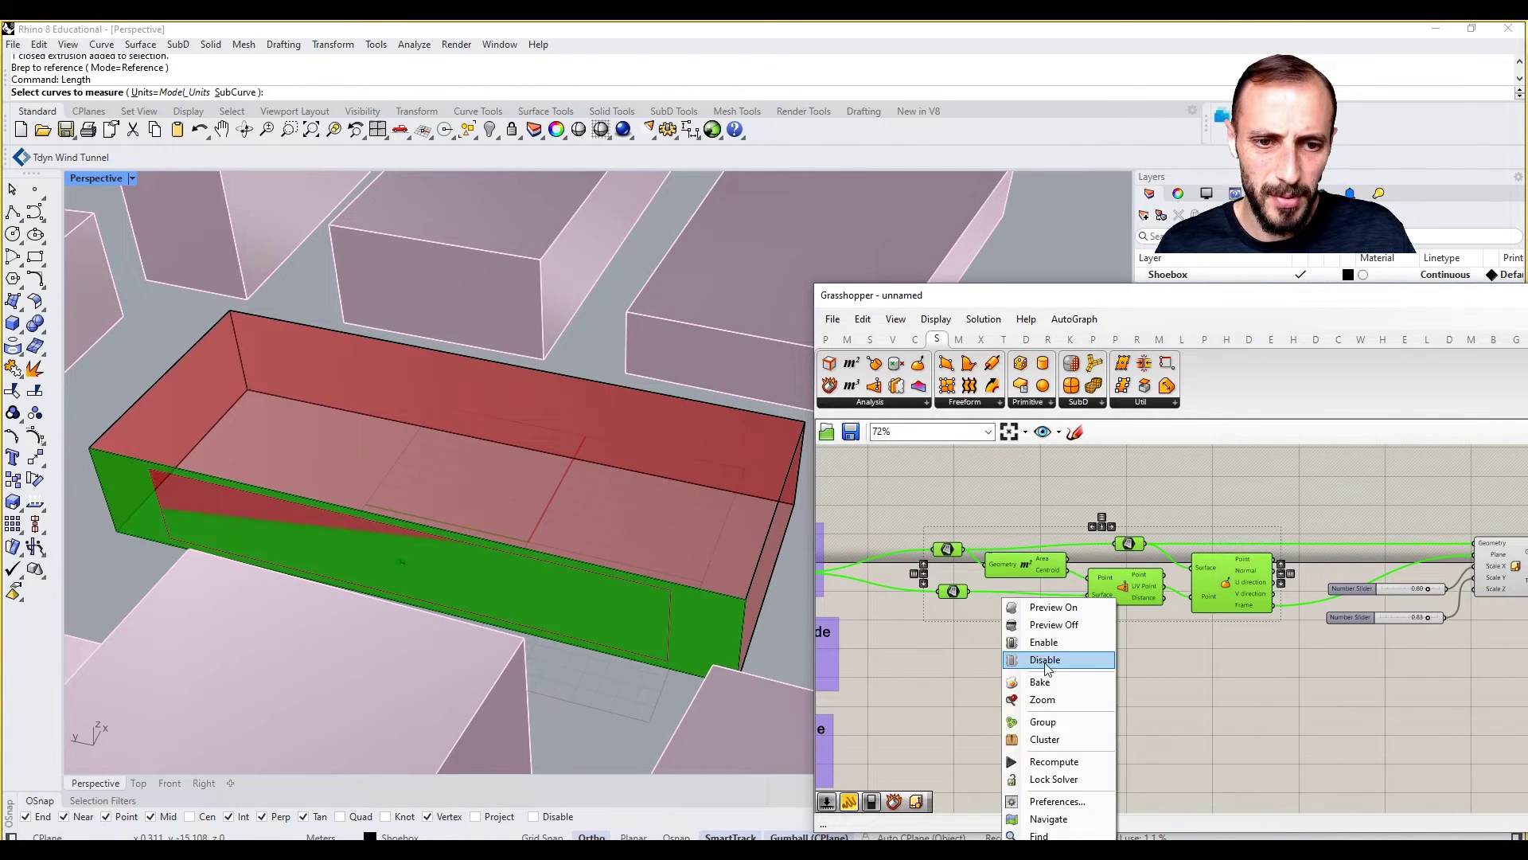
{"action": "left_click", "coordinate": [1066, 626]}
{"action": "right_click_drag", "start_coordinate": [1306, 634], "coordinate": [1162, 628]}
{"action": "left_click", "coordinate": [1358, 565]}
{"action": "left_click", "coordinate": [1334, 509]}
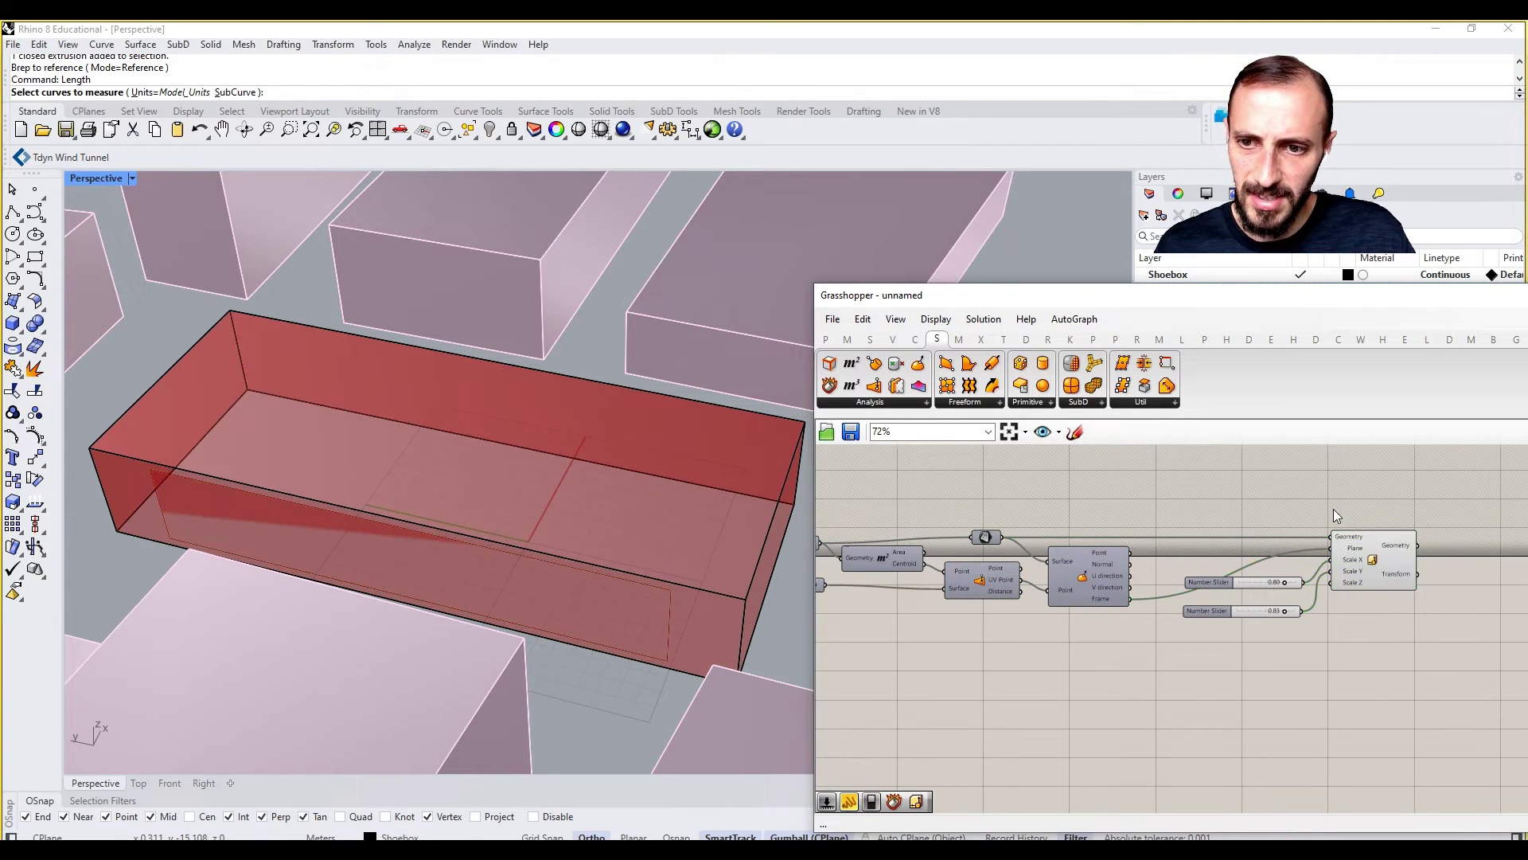
Step: Group the west facade's scaling components, from the surface parameters and both sliders through to Scale NU
{"action": "scroll", "coordinate": [1391, 499], "scroll_direction": "down", "scroll_amount": 3}
{"action": "left_click_drag", "start_coordinate": [1401, 495], "coordinate": [939, 588]}
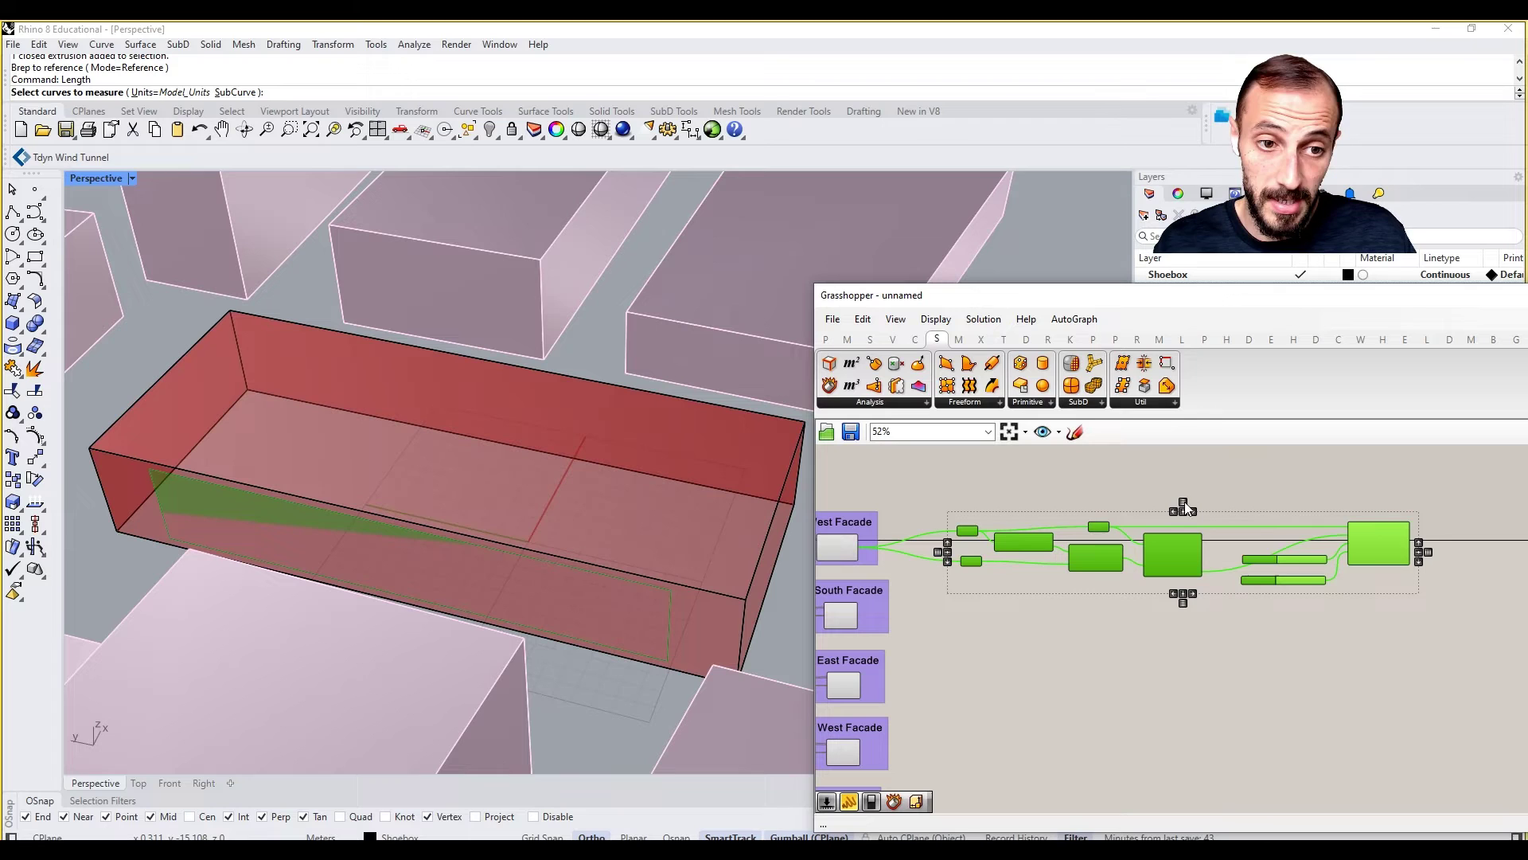
{"action": "key", "text": "ctrl+g"}
{"action": "left_click", "coordinate": [1149, 494]}
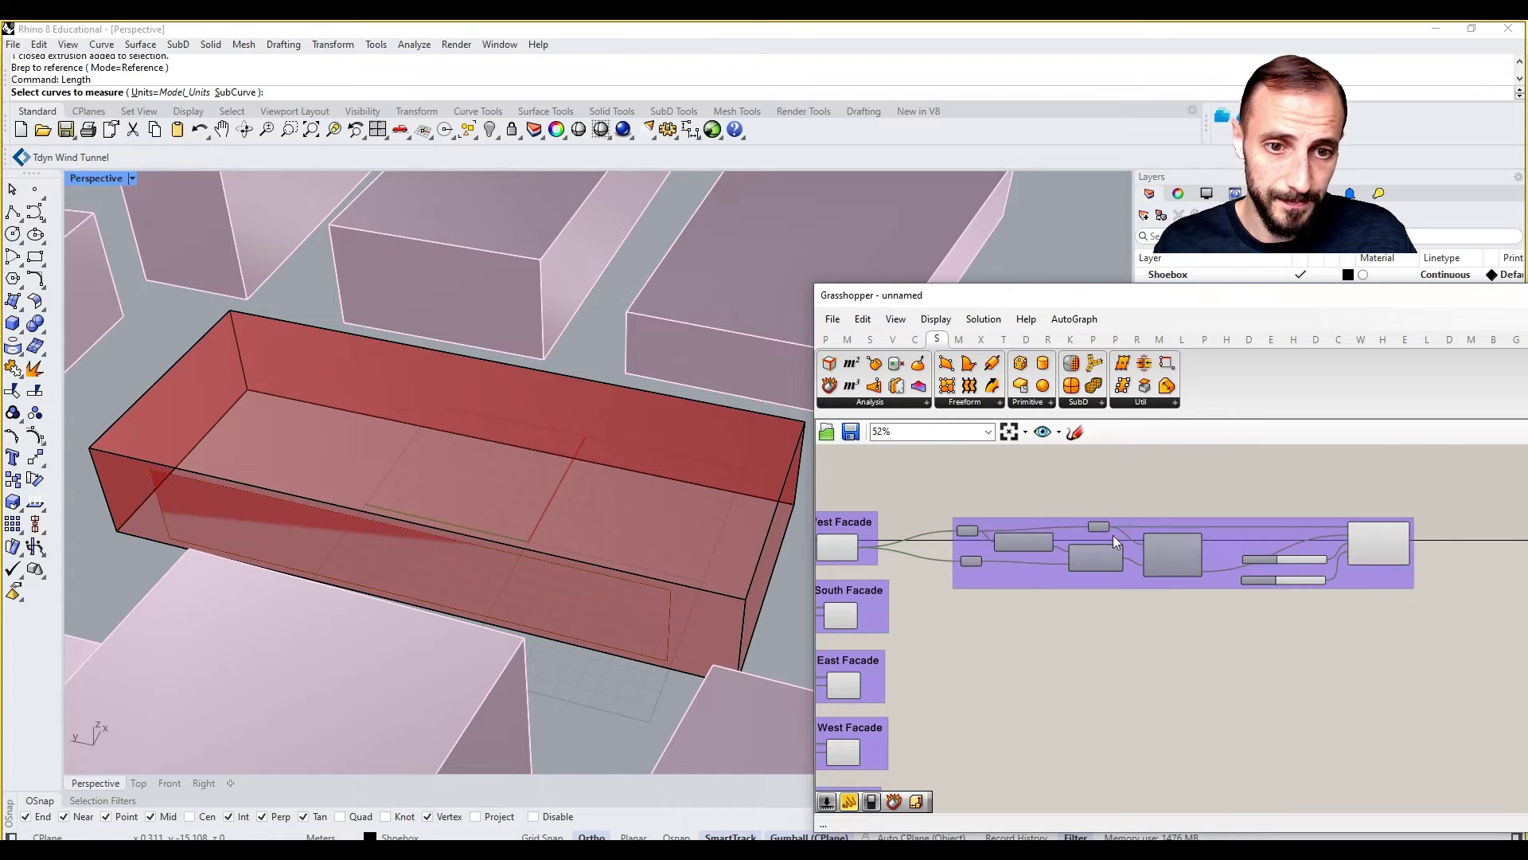
Step: Position the West Facade scaling group beside its source and place a duplicate of it below, next to South Facade
{"action": "right_click_drag", "start_coordinate": [1015, 581], "coordinate": [1148, 517]}
{"action": "scroll", "coordinate": [1055, 543], "scroll_direction": "down", "scroll_amount": 1}
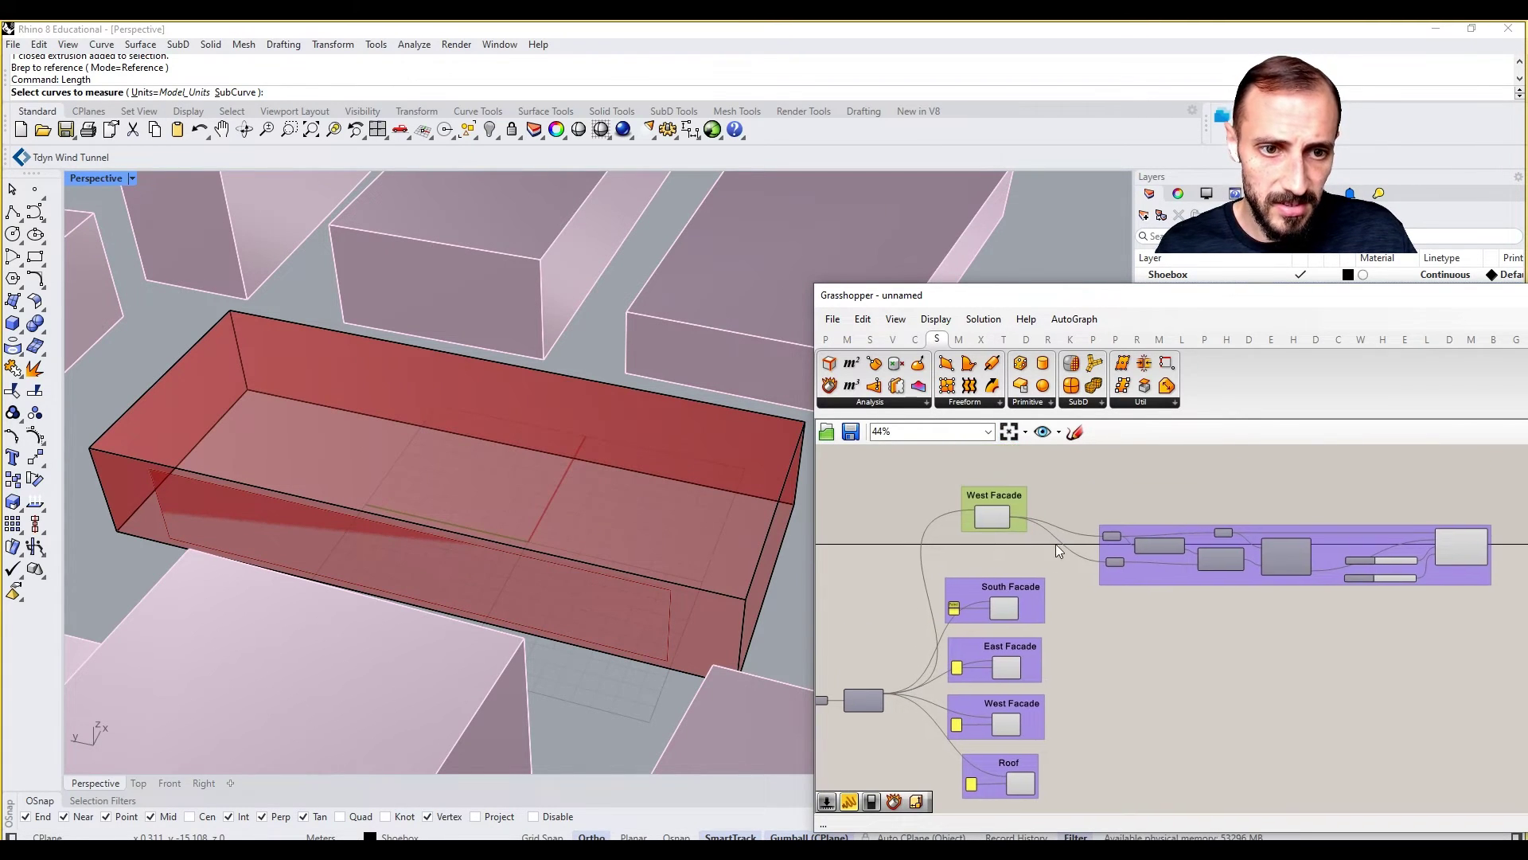
{"action": "left_click", "coordinate": [1167, 567]}
{"action": "left_click_drag", "start_coordinate": [1167, 563], "coordinate": [1162, 533]}
{"action": "right_click_drag", "start_coordinate": [1115, 489], "coordinate": [1076, 510]}
{"action": "left_click_drag", "start_coordinate": [1038, 486], "coordinate": [1464, 595]}
{"action": "left_click_drag", "start_coordinate": [1119, 540], "coordinate": [1112, 625]}
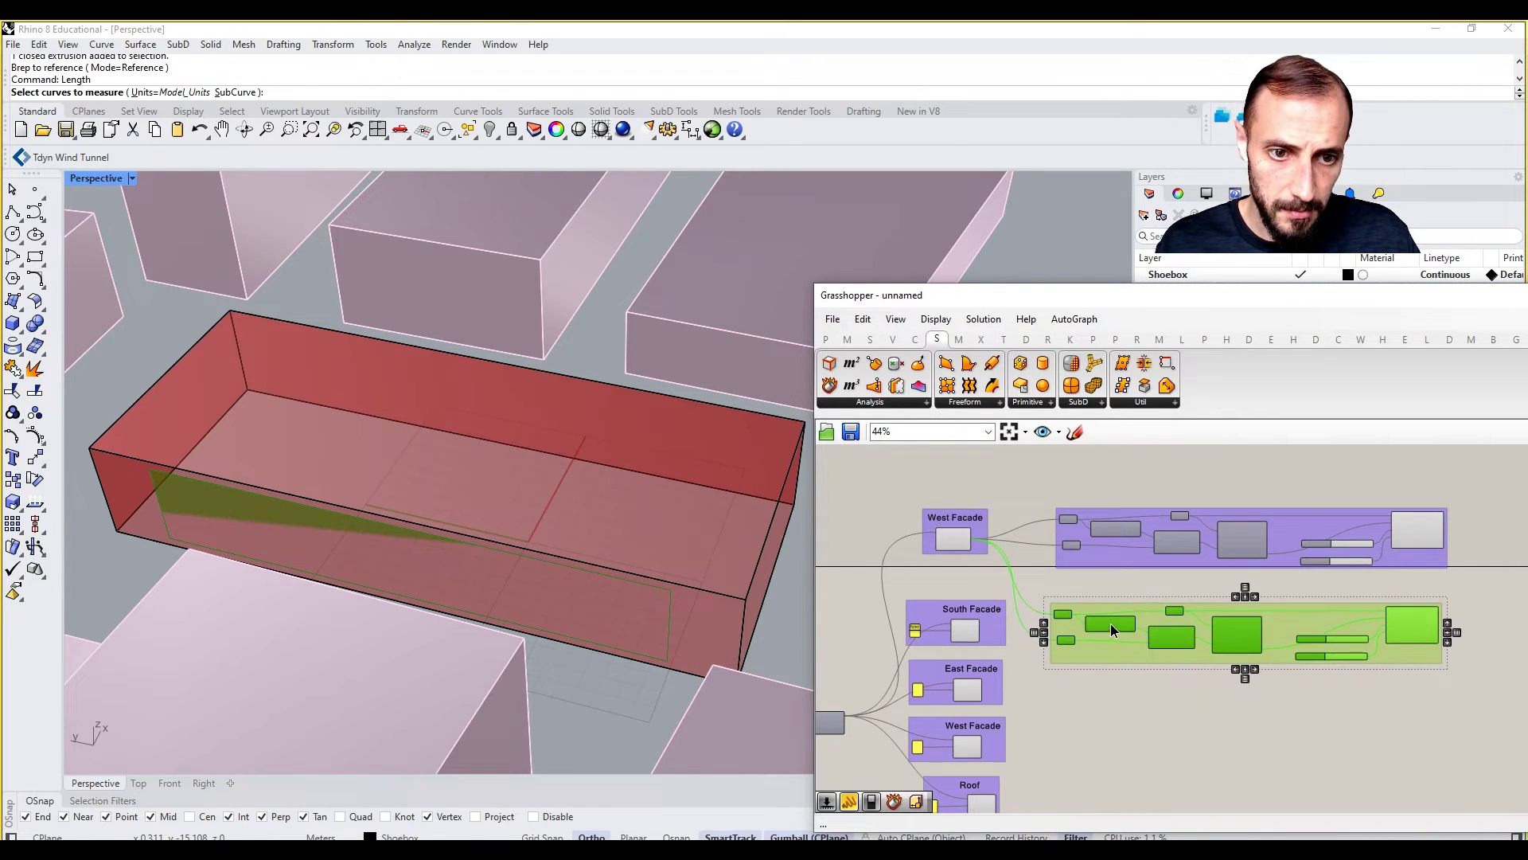
Step: Connect the South Facade list item to both input parameters of the duplicated scaling group and check its surface
{"action": "scroll", "coordinate": [999, 624], "scroll_direction": "up", "scroll_amount": 4}
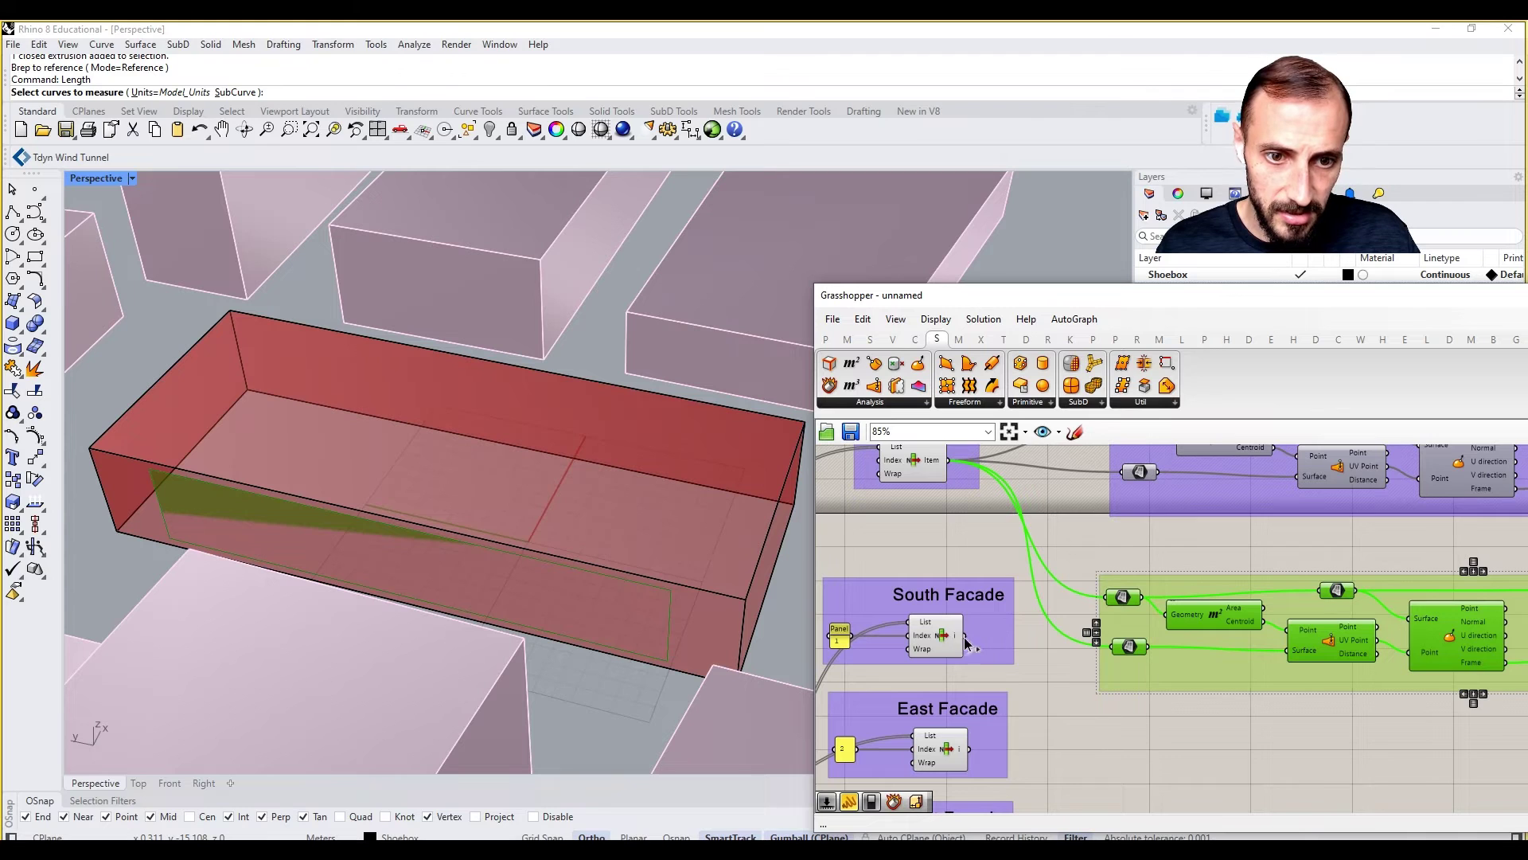
{"action": "left_click_drag", "start_coordinate": [965, 635], "coordinate": [1112, 597]}
{"action": "left_click_drag", "start_coordinate": [964, 636], "coordinate": [1095, 655]}
{"action": "right_click_drag", "start_coordinate": [641, 579], "coordinate": [713, 586]}
{"action": "scroll", "coordinate": [948, 643], "scroll_direction": "down", "scroll_amount": 4}
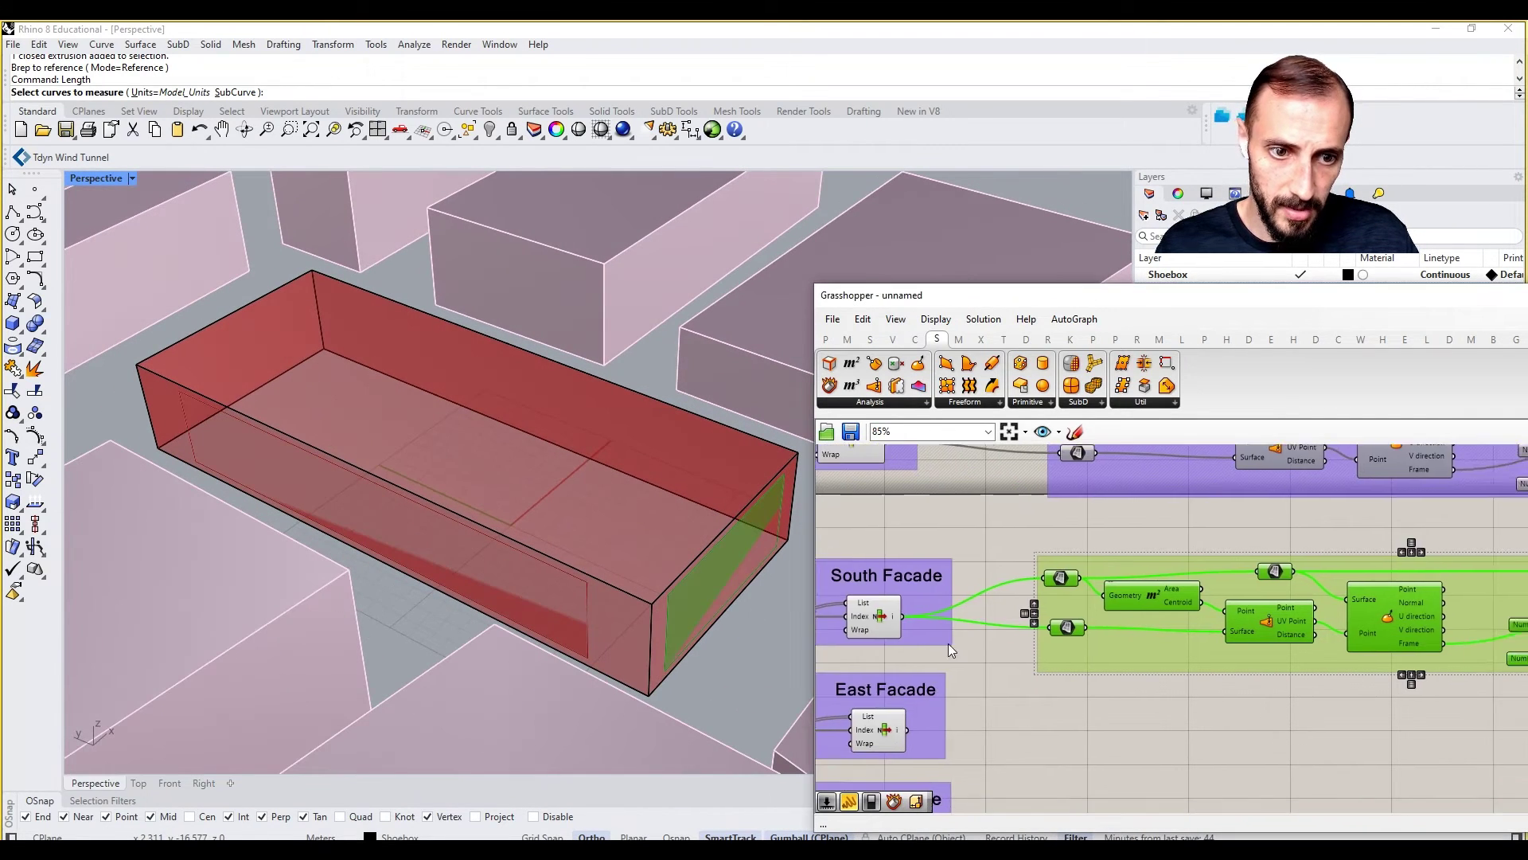
Step: Duplicate the South Facade scaling group below it and feed the copy's input parameters from the East Facade list item
{"action": "right_click_drag", "start_coordinate": [1253, 703], "coordinate": [1258, 667]}
{"action": "left_click_drag", "start_coordinate": [1361, 590], "coordinate": [1049, 707]}
{"action": "key", "text": "ctrl+c"}
{"action": "key", "text": "ctrl+v"}
{"action": "scroll", "coordinate": [991, 683], "scroll_direction": "up", "scroll_amount": 4}
{"action": "left_click_drag", "start_coordinate": [881, 672], "coordinate": [1033, 707]}
{"action": "right_click_drag", "start_coordinate": [1017, 693], "coordinate": [1069, 590]}
Step: Space out the East Facade, lower West Facade and Roof groups vertically, moving the East Facade scaling group along with its source
{"action": "scroll", "coordinate": [1069, 589], "scroll_direction": "down", "scroll_amount": 5}
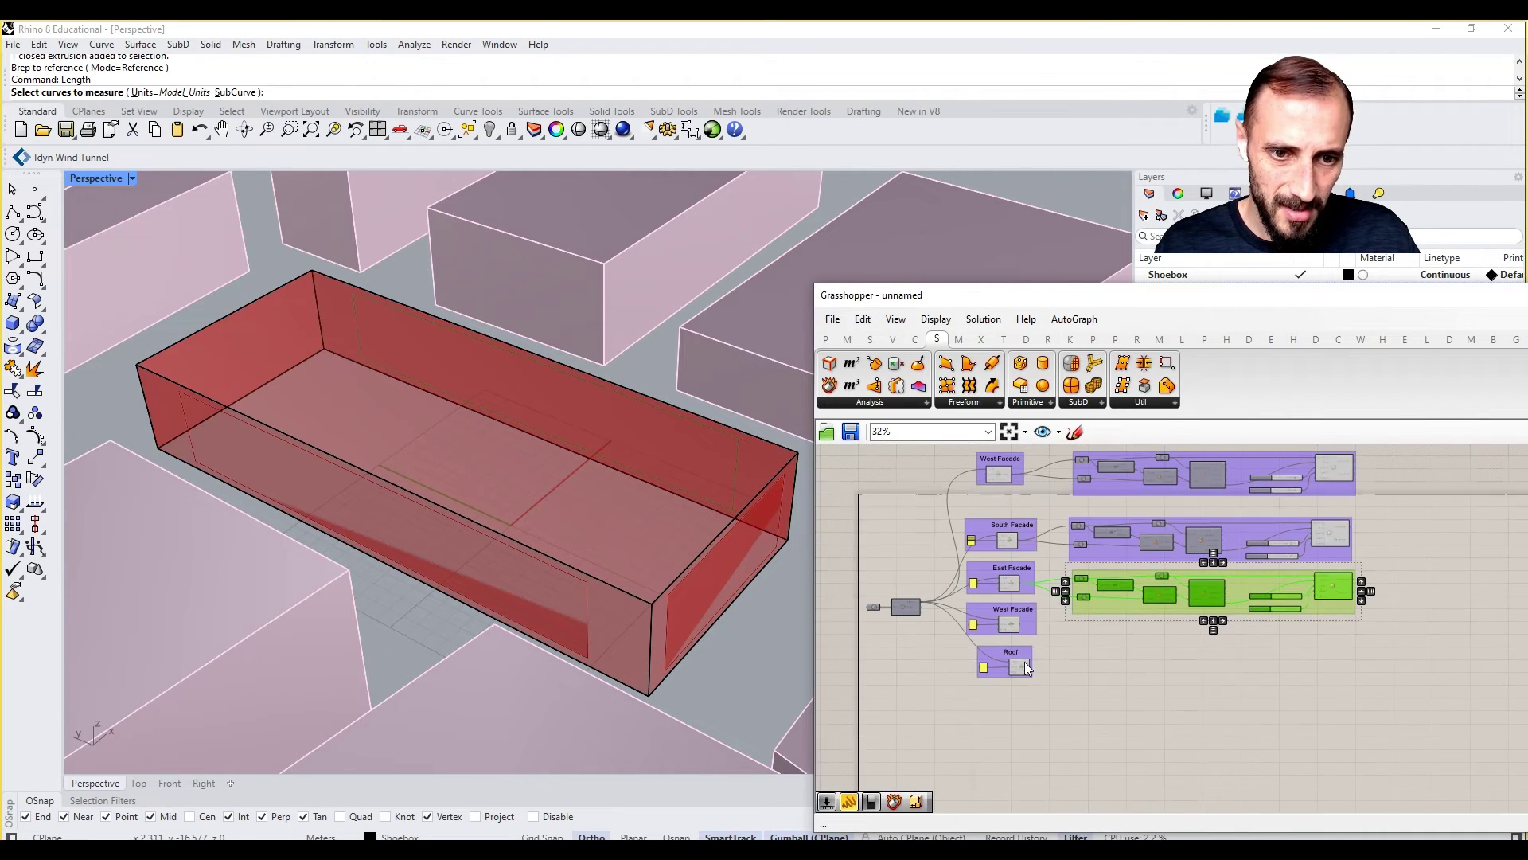
{"action": "left_click_drag", "start_coordinate": [1024, 662], "coordinate": [1024, 689]}
{"action": "left_click_drag", "start_coordinate": [1033, 627], "coordinate": [1032, 713]}
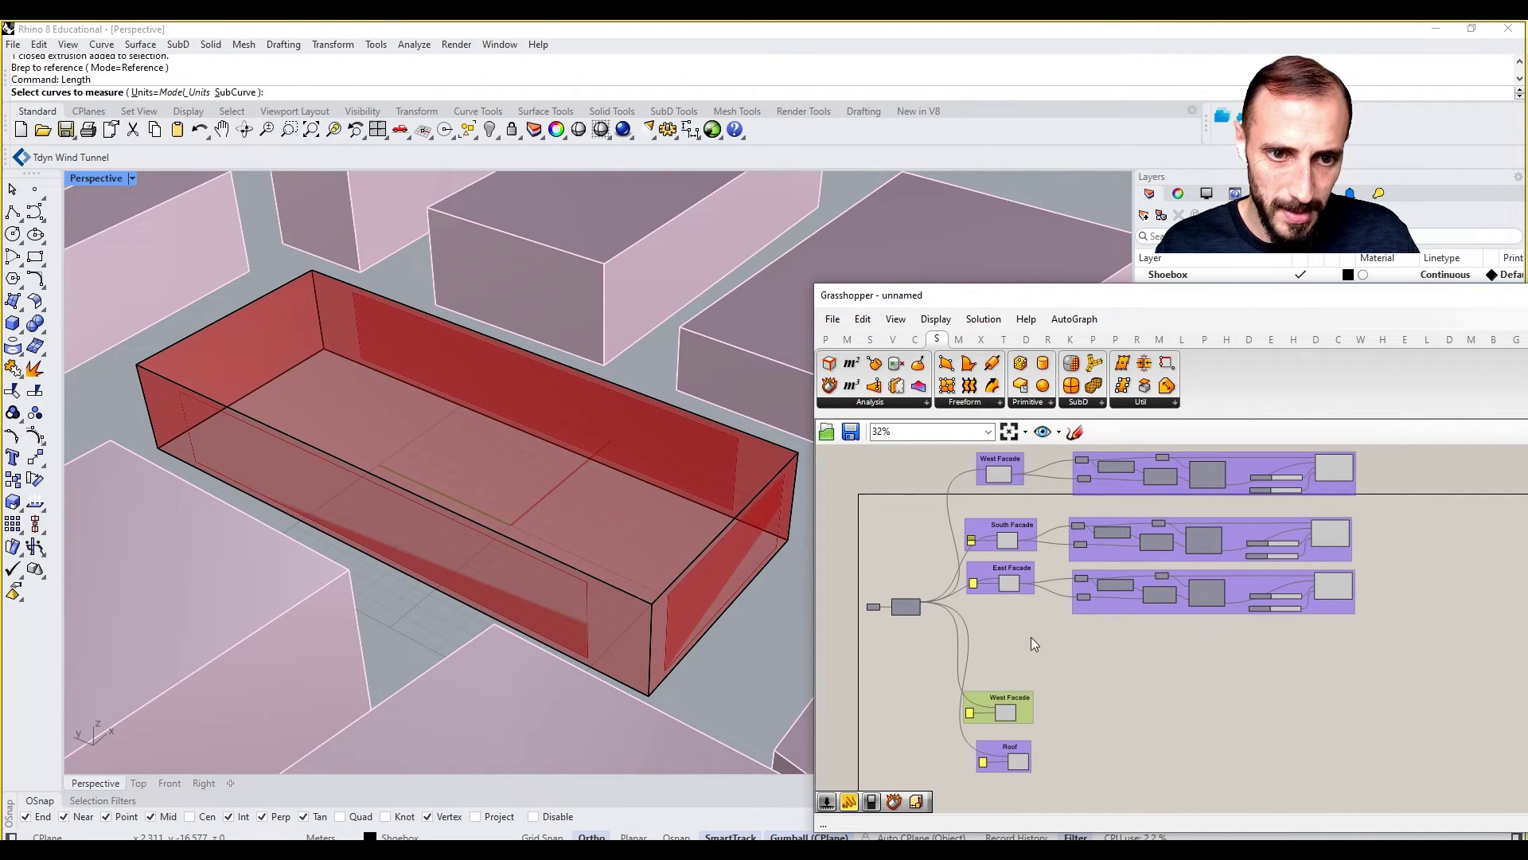
{"action": "left_click_drag", "start_coordinate": [1024, 593], "coordinate": [1022, 632]}
{"action": "left_click_drag", "start_coordinate": [1127, 608], "coordinate": [1123, 635]}
{"action": "right_click_drag", "start_coordinate": [1034, 661], "coordinate": [1033, 636]}
{"action": "left_click_drag", "start_coordinate": [1028, 694], "coordinate": [1031, 675]}
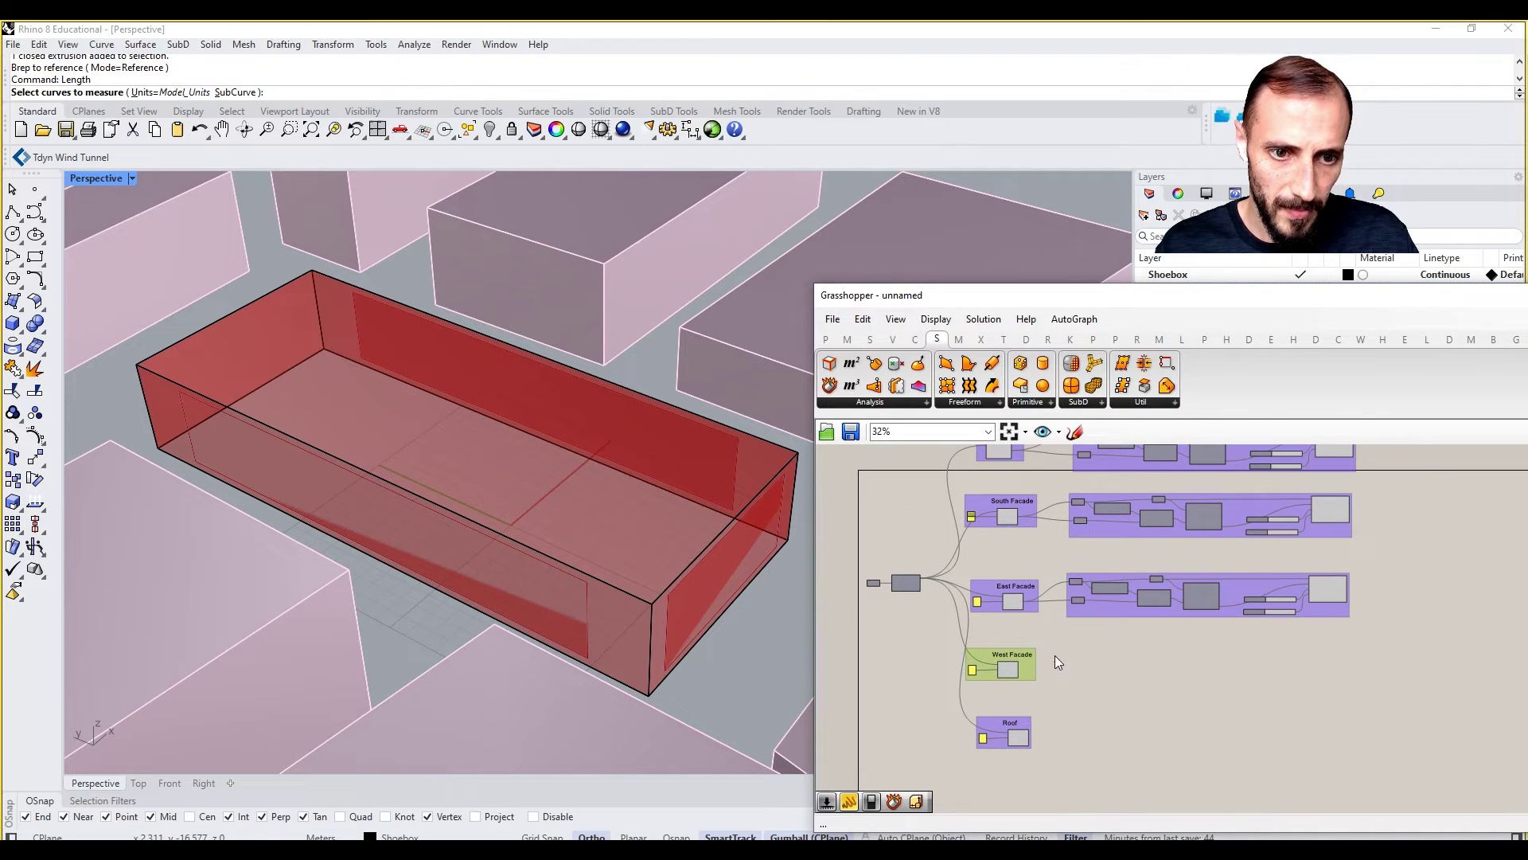
Step: Duplicate the East Facade scaling group next to the lower West Facade group and connect that facade's list item to both inputs
{"action": "left_click_drag", "start_coordinate": [1060, 562], "coordinate": [1380, 629]}
{"action": "key", "text": "ctrl+c"}
{"action": "key", "text": "ctrl+v"}
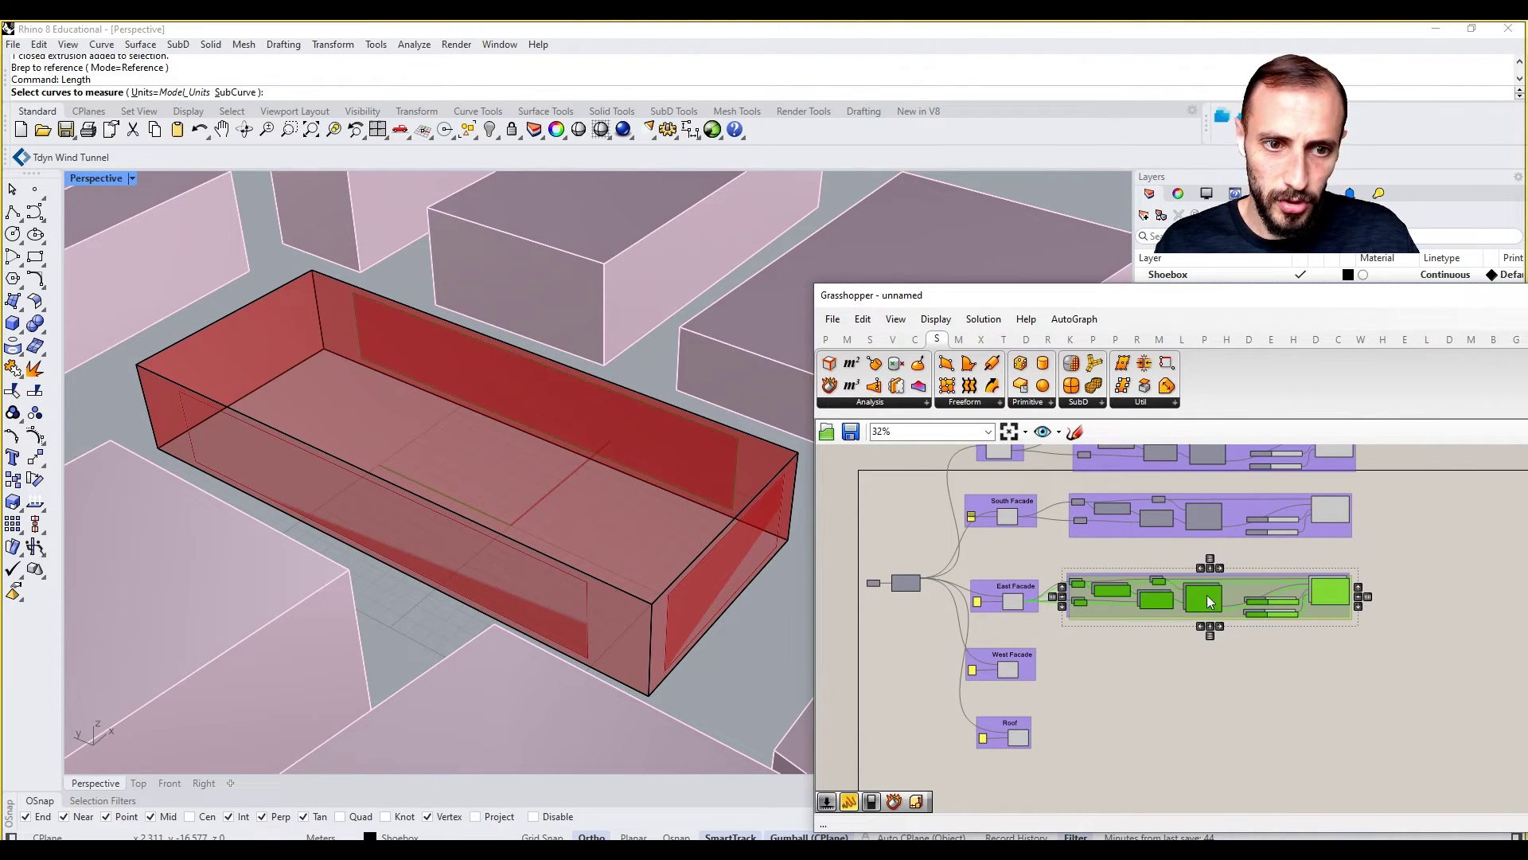
{"action": "left_click_drag", "start_coordinate": [1208, 600], "coordinate": [1214, 667]}
{"action": "scroll", "coordinate": [998, 671], "scroll_direction": "up", "scroll_amount": 4}
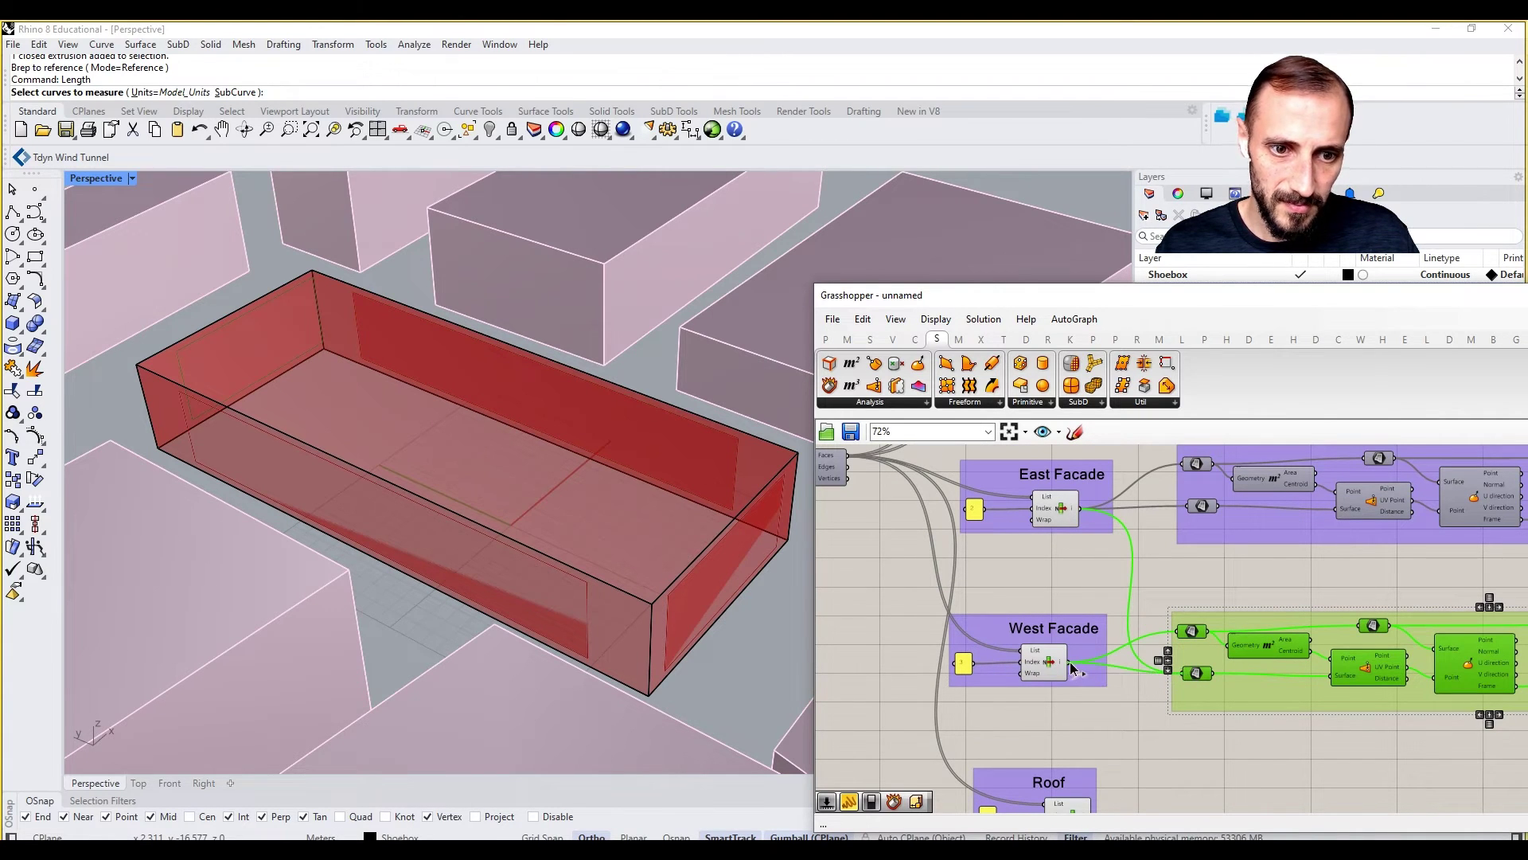
{"action": "left_click_drag", "start_coordinate": [1070, 667], "coordinate": [1069, 663]}
{"action": "left_click", "coordinate": [1116, 694]}
Step: Select the Scale NU component of each facade in turn to see which side of the building it scales
{"action": "right_click_drag", "start_coordinate": [1168, 716], "coordinate": [1002, 678]}
{"action": "scroll", "coordinate": [1003, 678], "scroll_direction": "down", "scroll_amount": 3}
{"action": "scroll", "coordinate": [1373, 643], "scroll_direction": "up", "scroll_amount": 2}
{"action": "left_click", "coordinate": [1346, 643]}
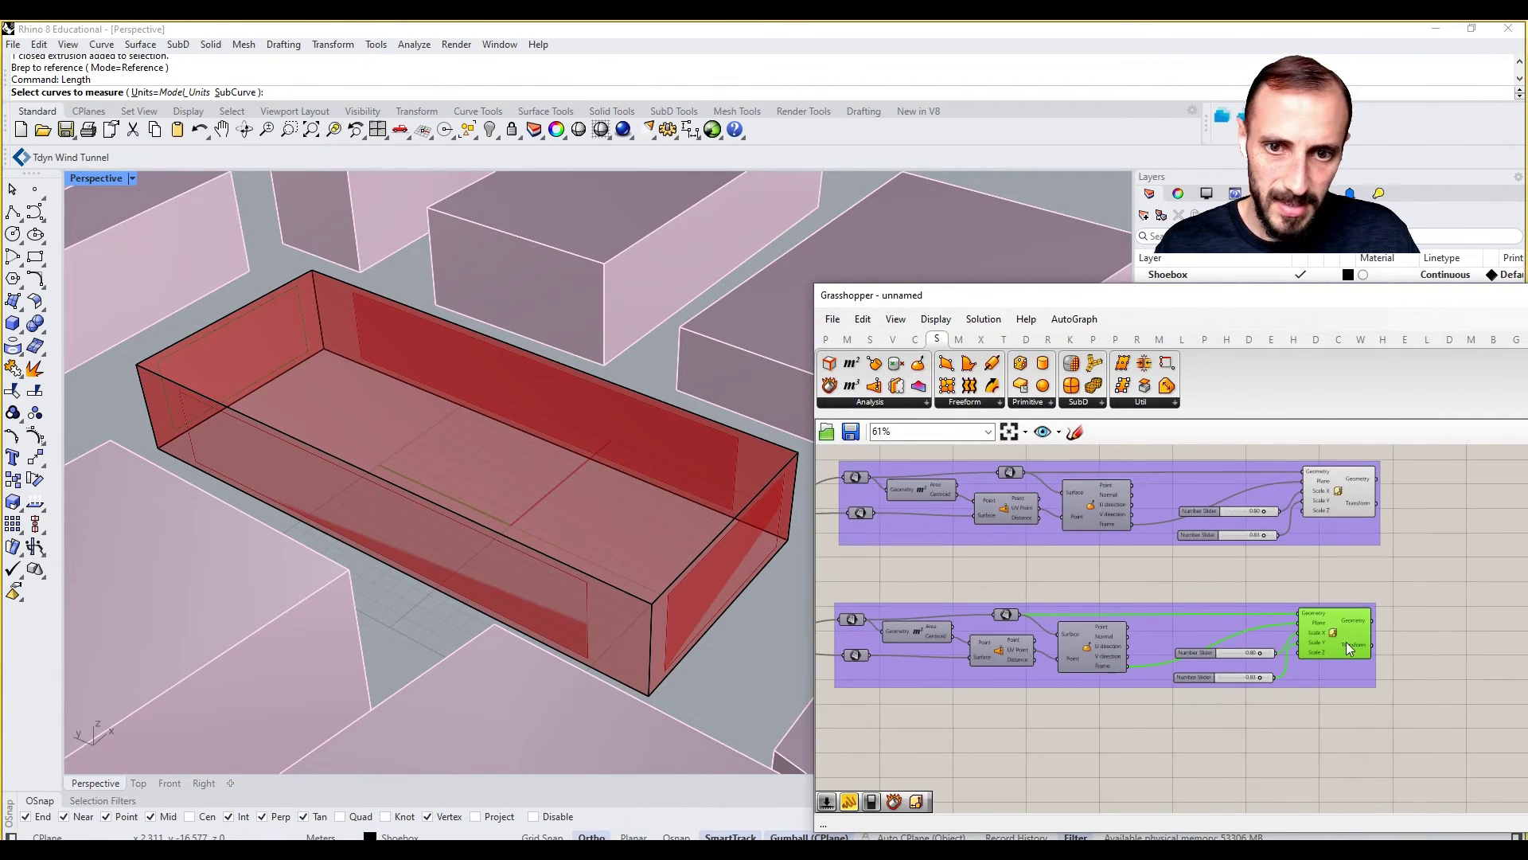
{"action": "scroll", "coordinate": [1194, 656], "scroll_direction": "down", "scroll_amount": 3}
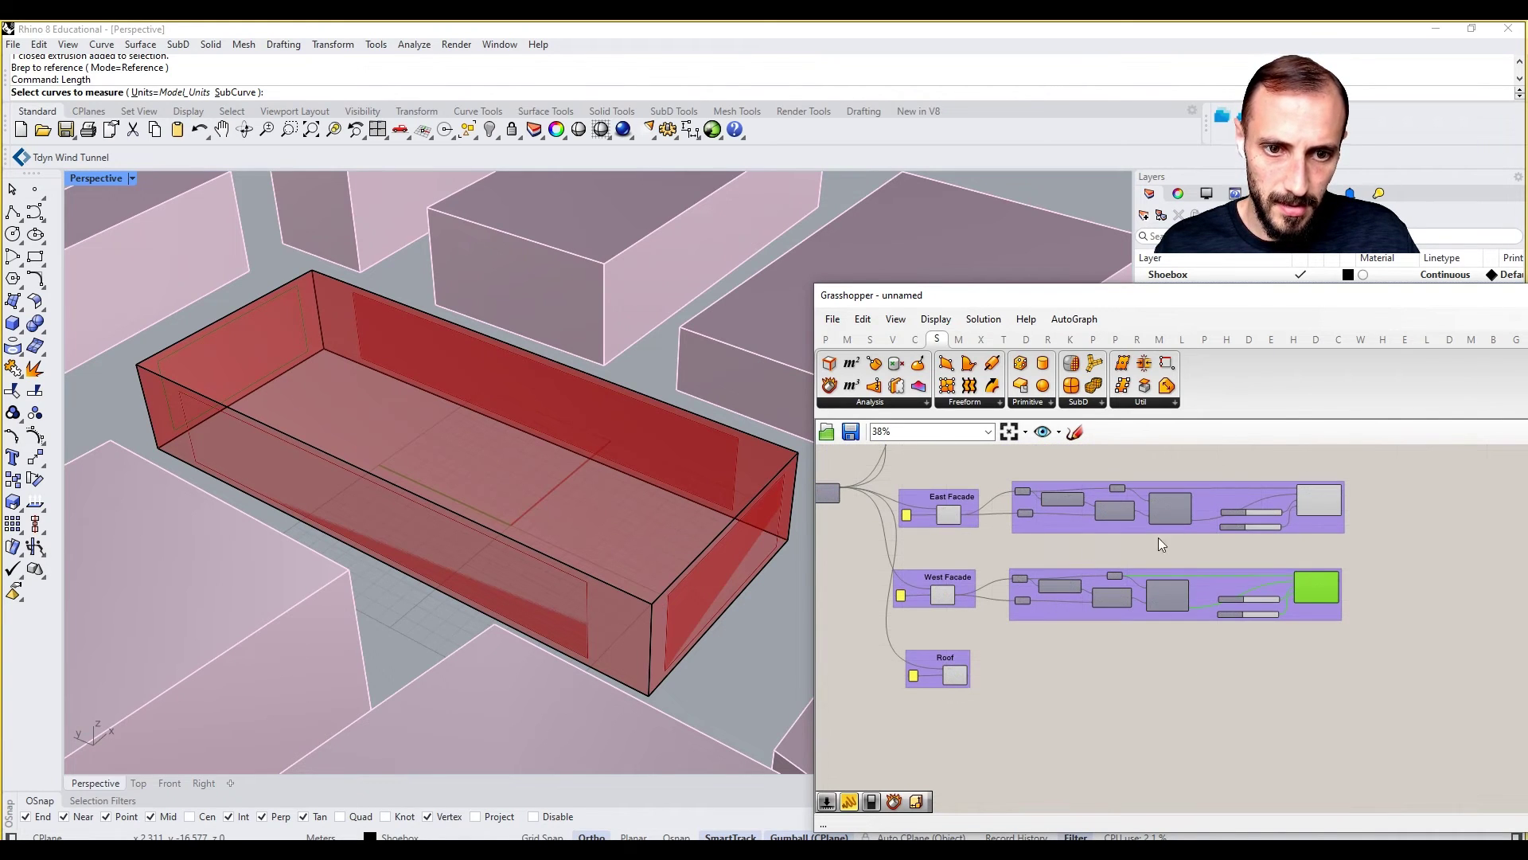
{"action": "left_click", "coordinate": [1321, 501]}
{"action": "left_click_drag", "start_coordinate": [1004, 546], "coordinate": [1407, 651]}
{"action": "right_click_drag", "start_coordinate": [1289, 616], "coordinate": [1262, 709]}
{"action": "right_click_drag", "start_coordinate": [1092, 578], "coordinate": [1090, 650]}
{"action": "left_click", "coordinate": [1317, 578]}
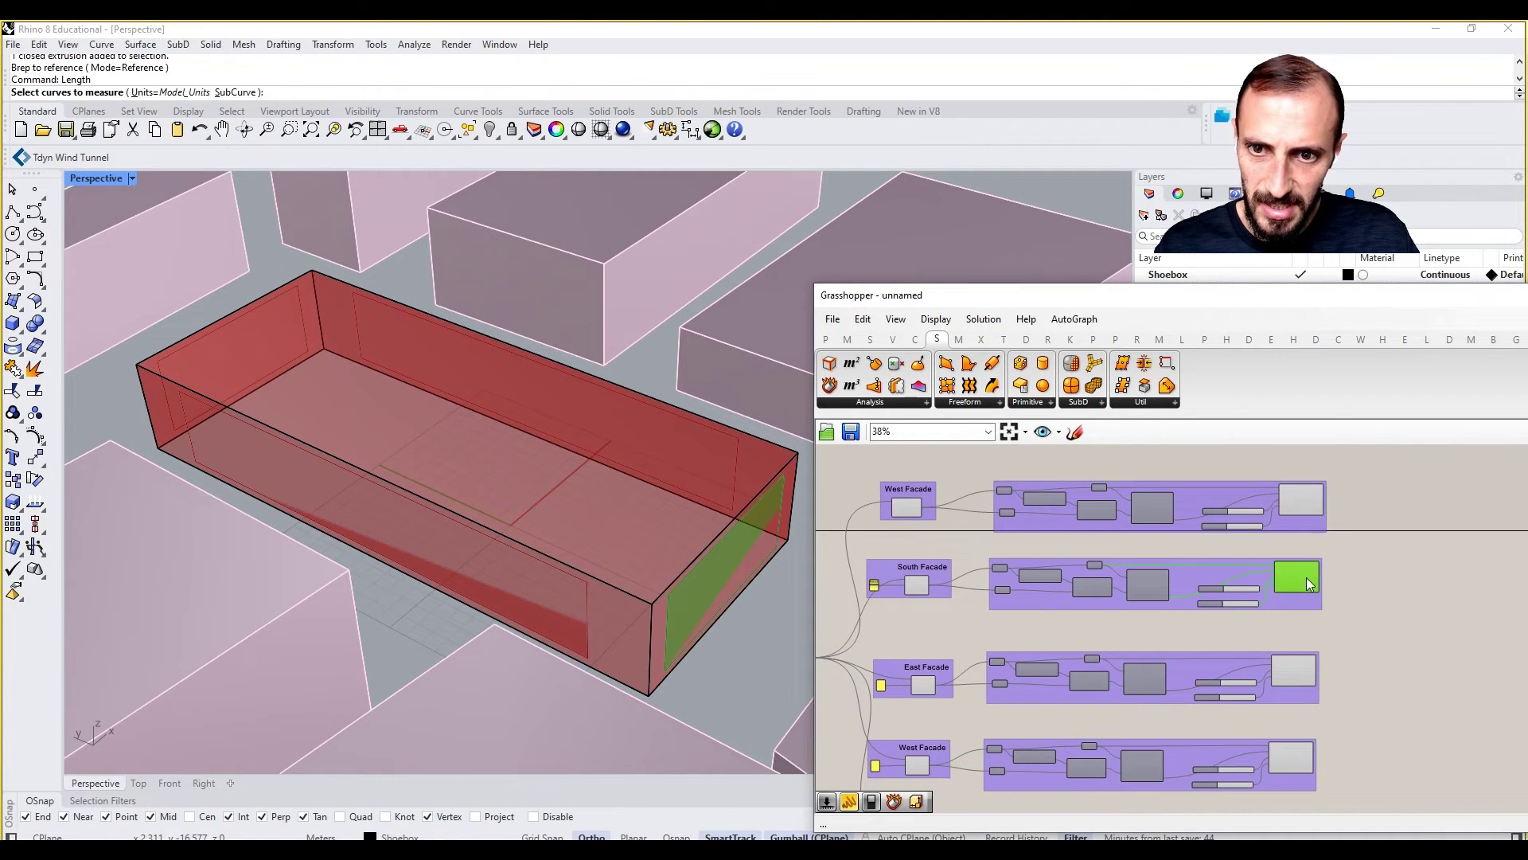
{"action": "left_click", "coordinate": [1297, 514]}
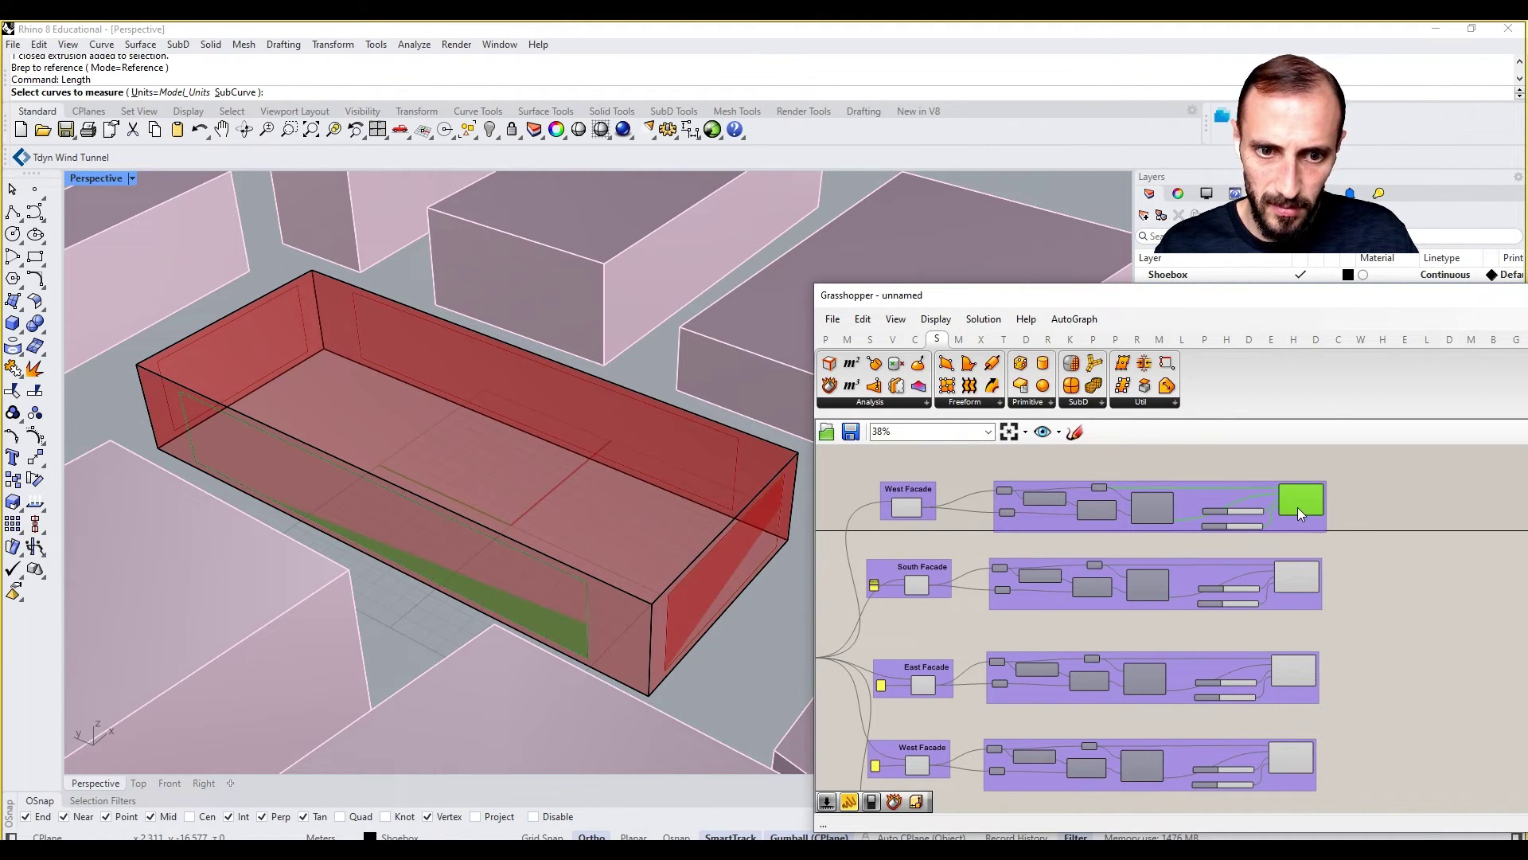
{"action": "mouse_move", "coordinate": [1298, 514]}
{"action": "right_mouse_down"}
{"action": "mouse_move", "coordinate": [1111, 531]}
{"action": "mouse_move", "coordinate": [1286, 502]}
{"action": "right_mouse_up"}
{"action": "left_click", "coordinate": [1320, 661]}
{"action": "right_click_drag", "start_coordinate": [1319, 656], "coordinate": [1281, 586]}
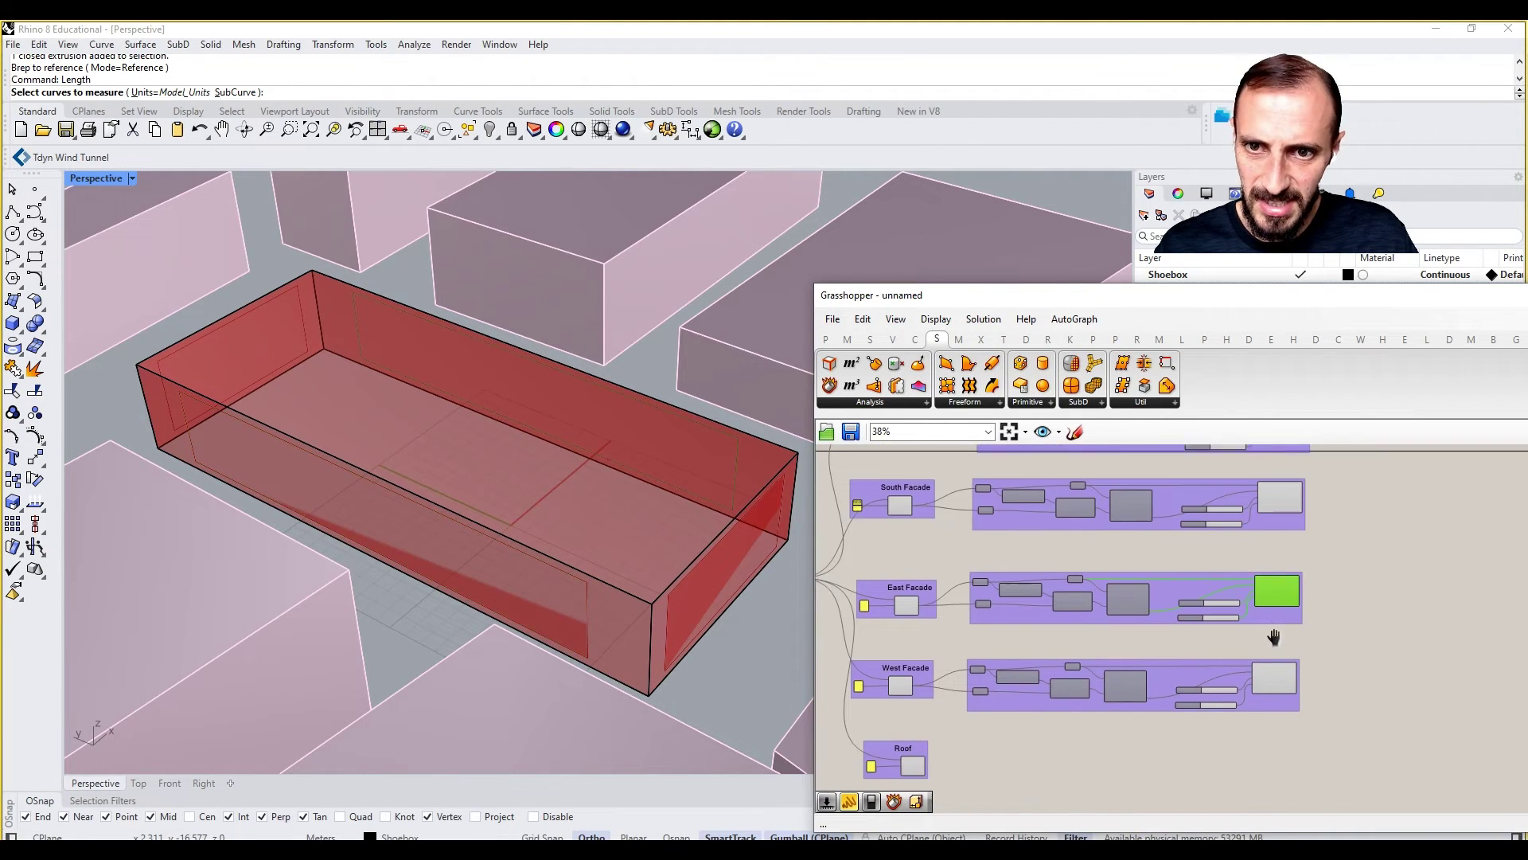
{"action": "right_click_drag", "start_coordinate": [1014, 662], "coordinate": [1021, 678]}
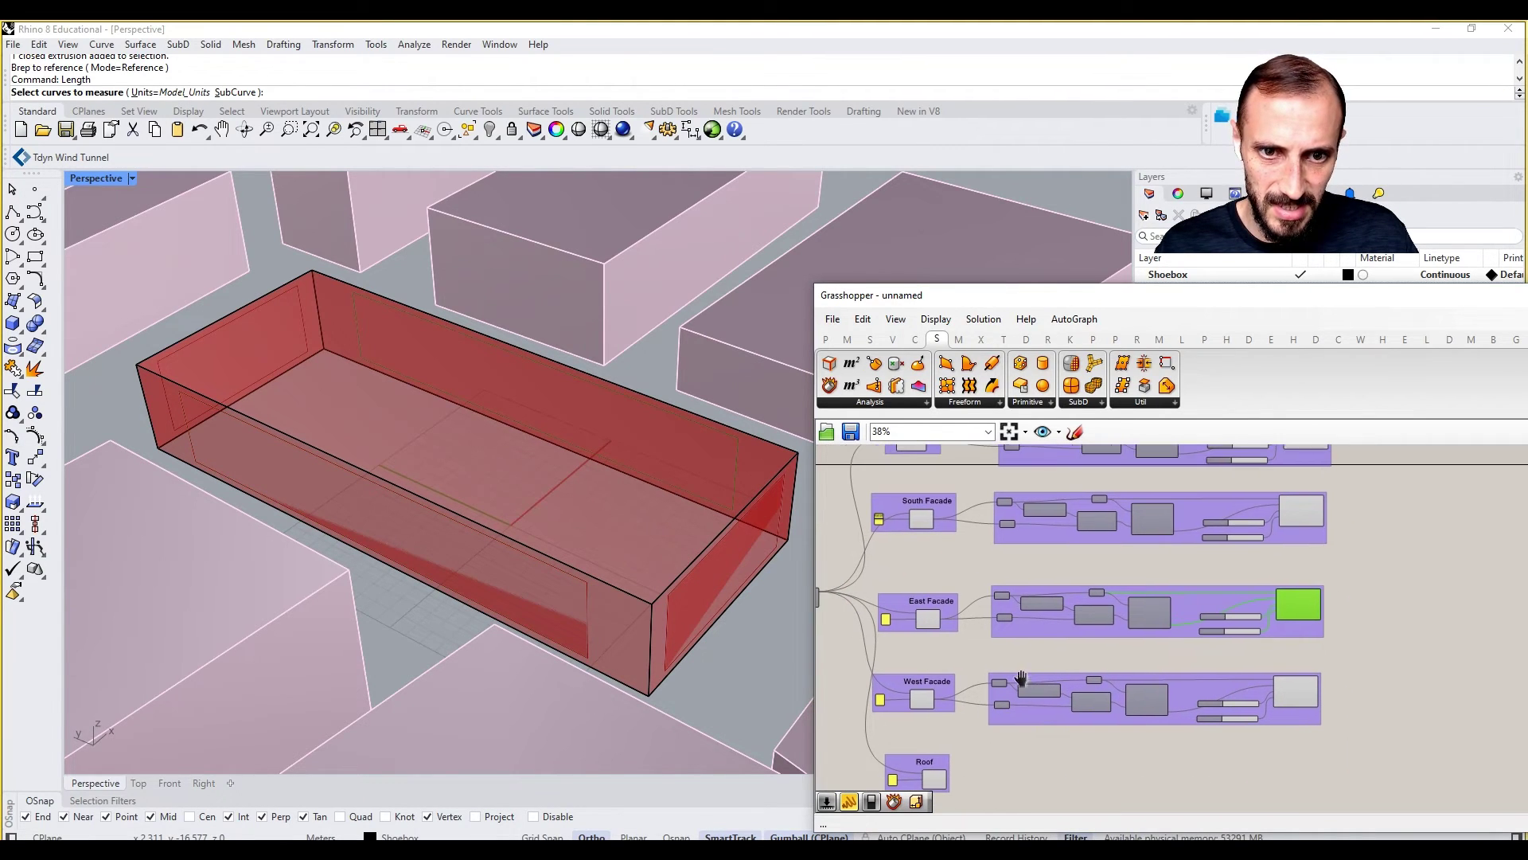
{"action": "left_click", "coordinate": [1295, 689]}
Step: Rename the lower West Facade label as North Facade
{"action": "right_click_drag", "start_coordinate": [590, 460], "coordinate": [490, 483]}
{"action": "scroll", "coordinate": [928, 689], "scroll_direction": "up", "scroll_amount": 5}
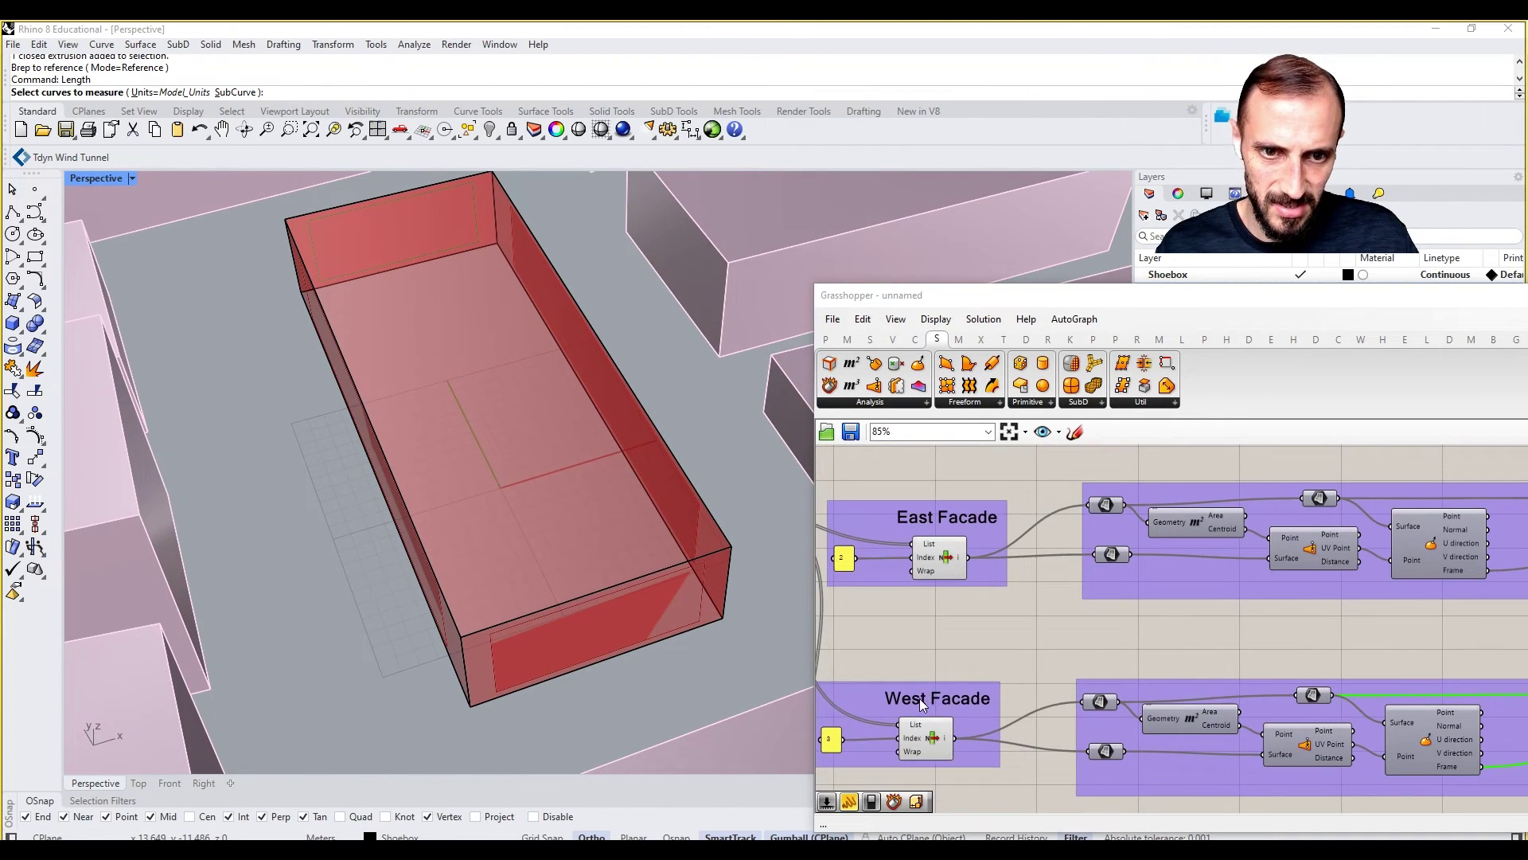
{"action": "double_click", "coordinate": [919, 699]}
{"action": "left_click", "coordinate": [841, 612]}
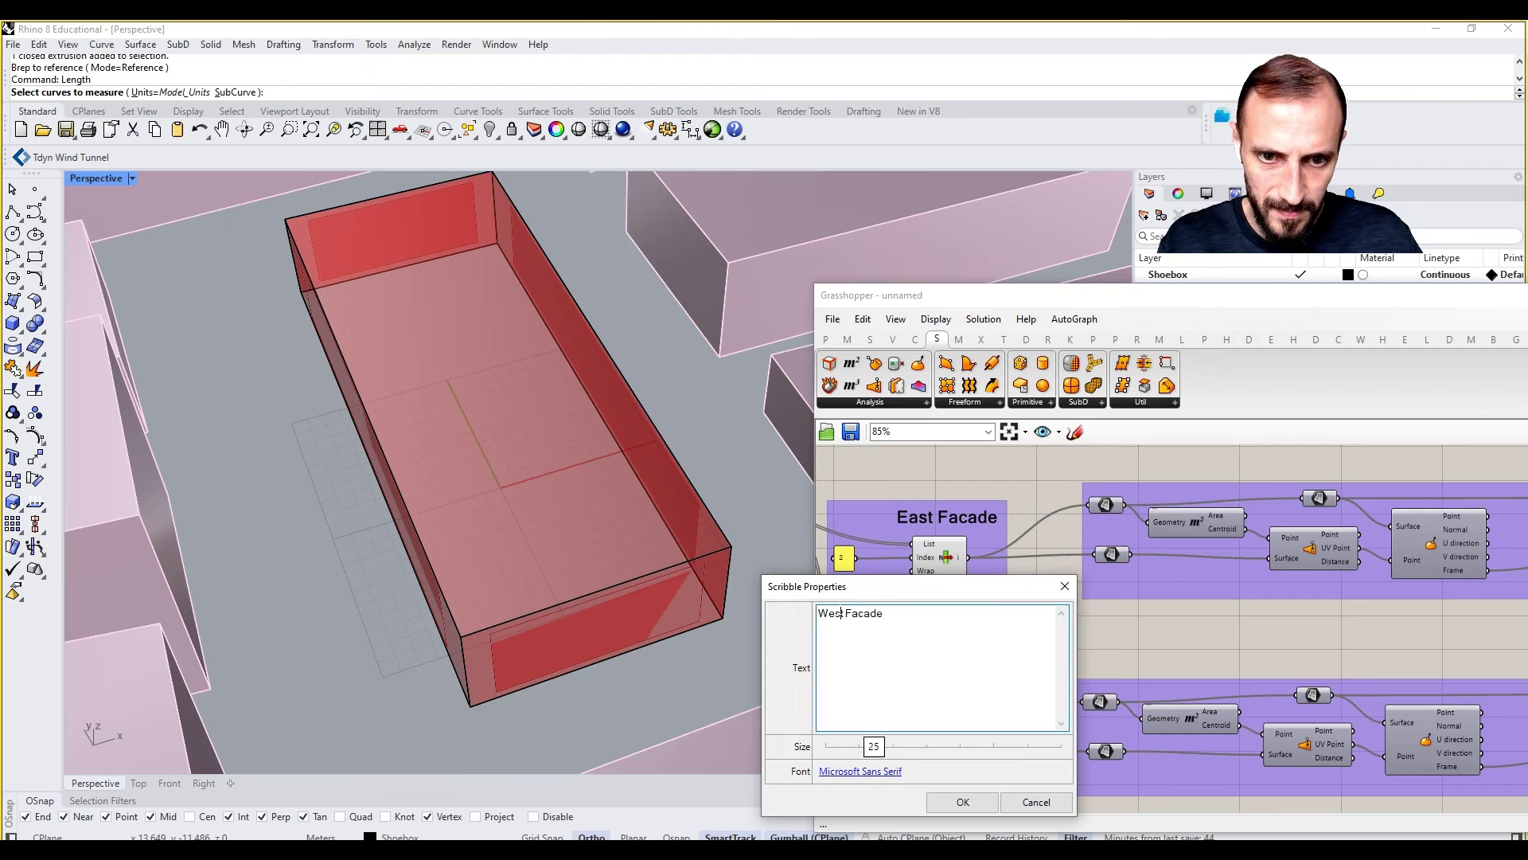
{"action": "type", "text": "BNot"}
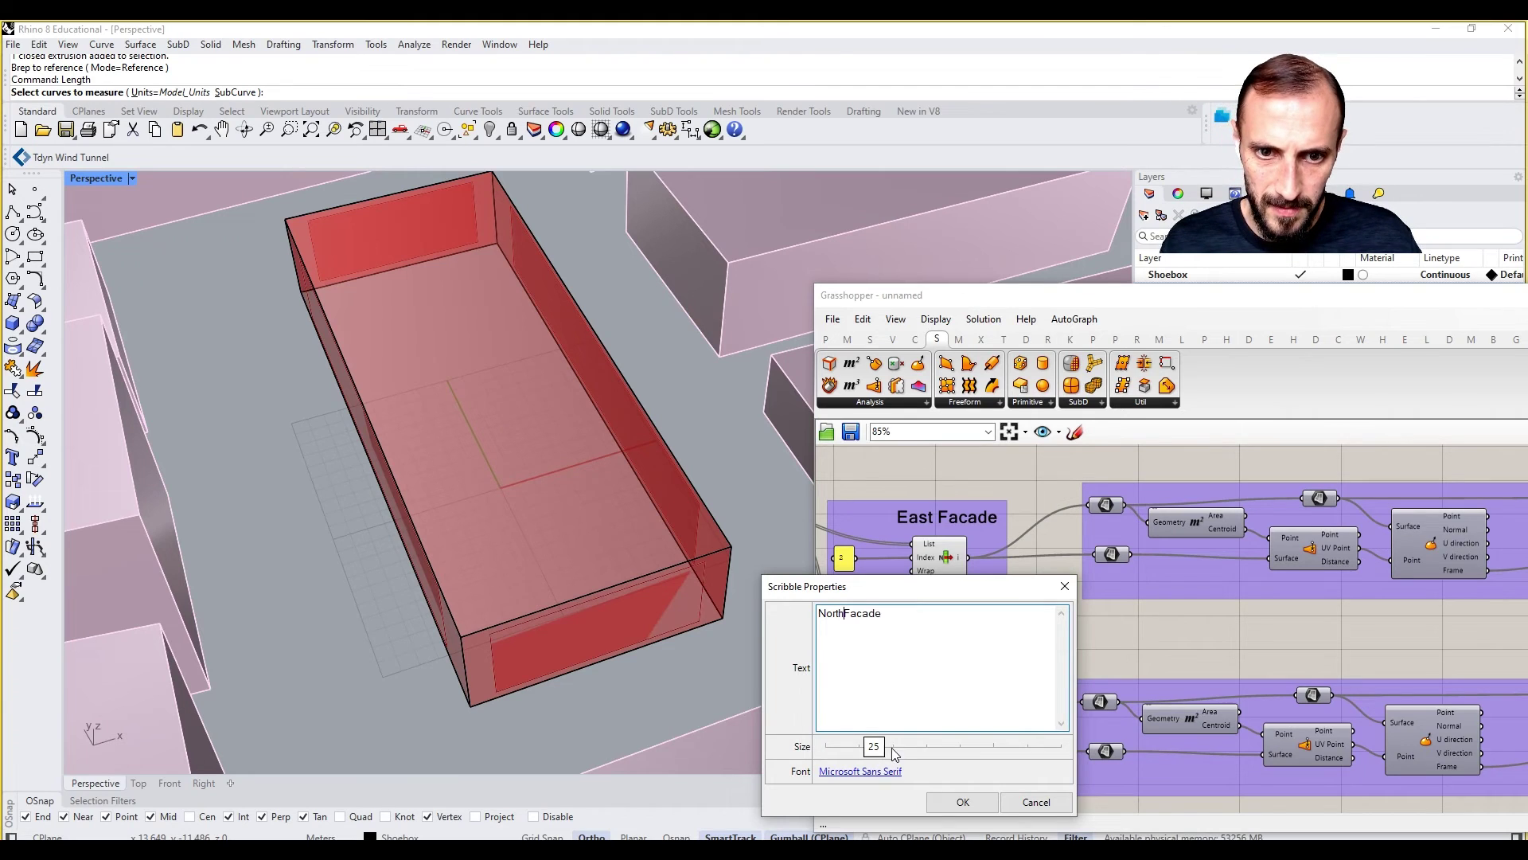
{"action": "left_click", "coordinate": [937, 800]}
Step: Check the North, East, South and West Facade labels against the surfaces their Scale NU components produce
{"action": "scroll", "coordinate": [981, 757], "scroll_direction": "down", "scroll_amount": 5}
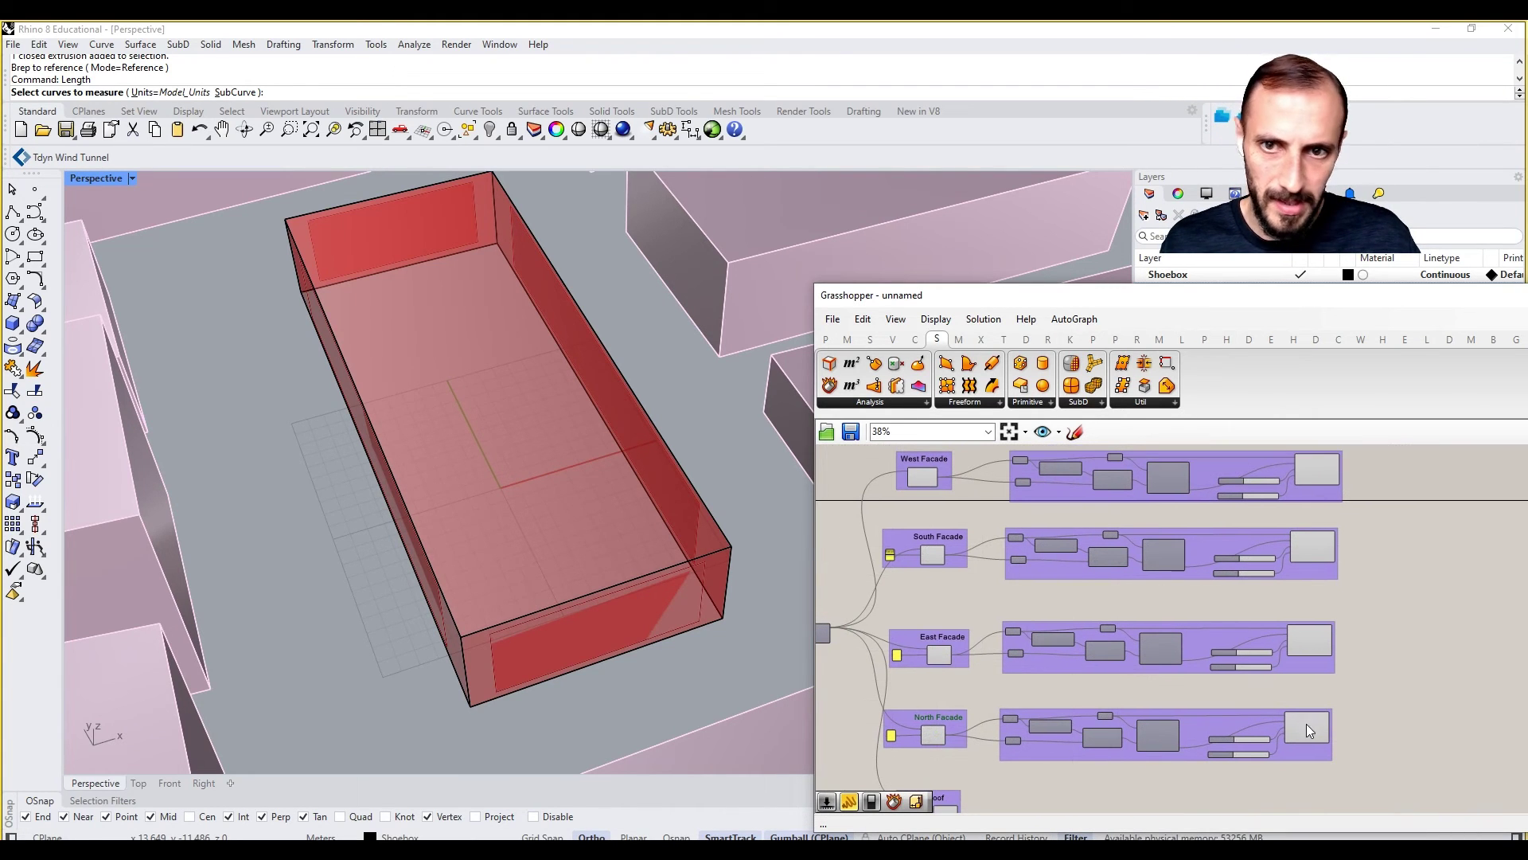
{"action": "left_click", "coordinate": [1306, 723]}
{"action": "left_click", "coordinate": [1307, 642]}
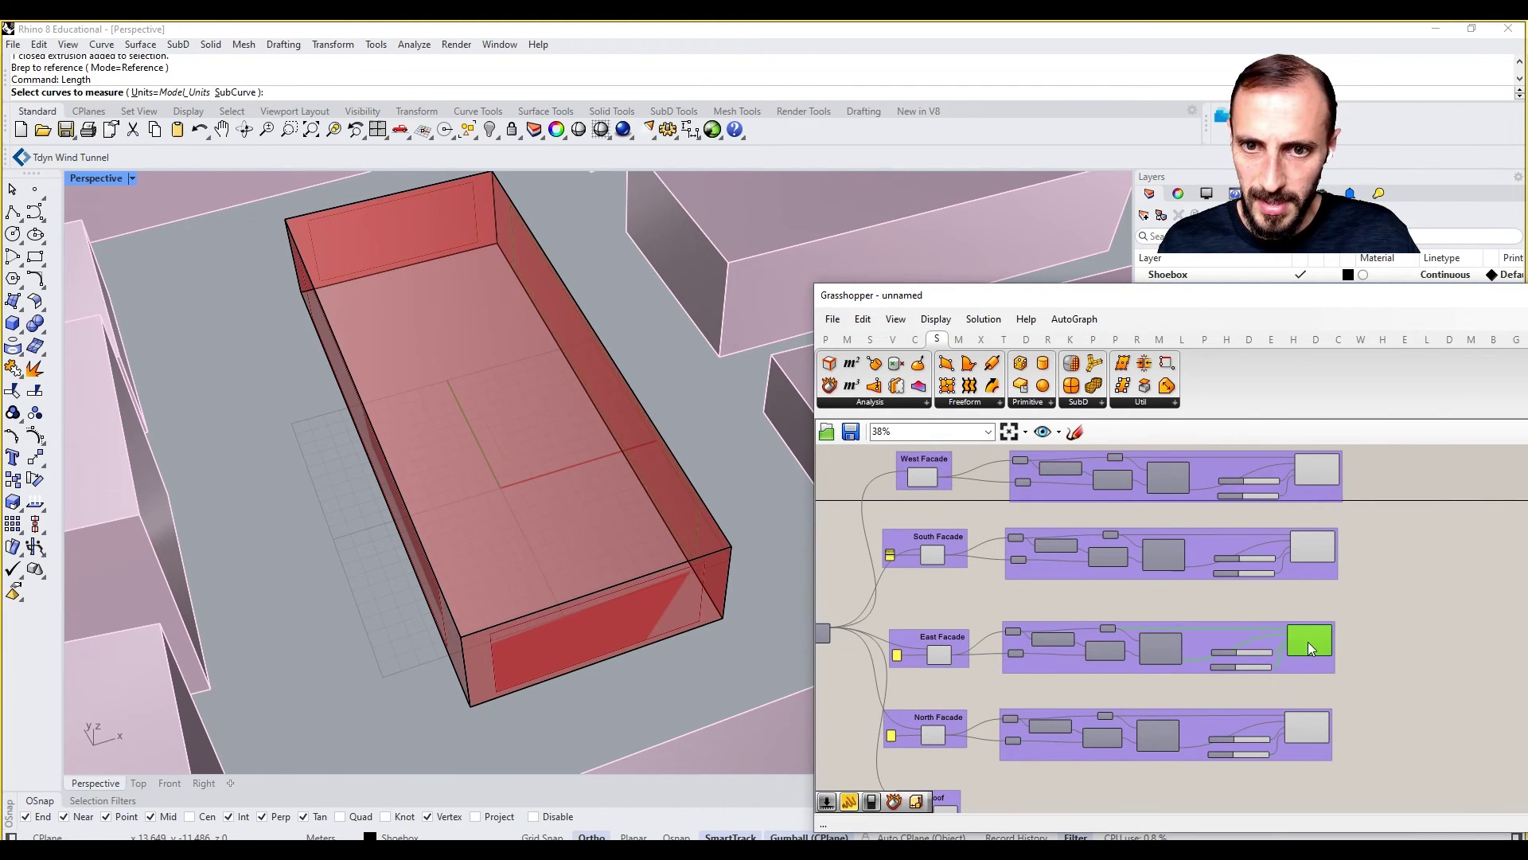
{"action": "left_click", "coordinate": [1322, 544]}
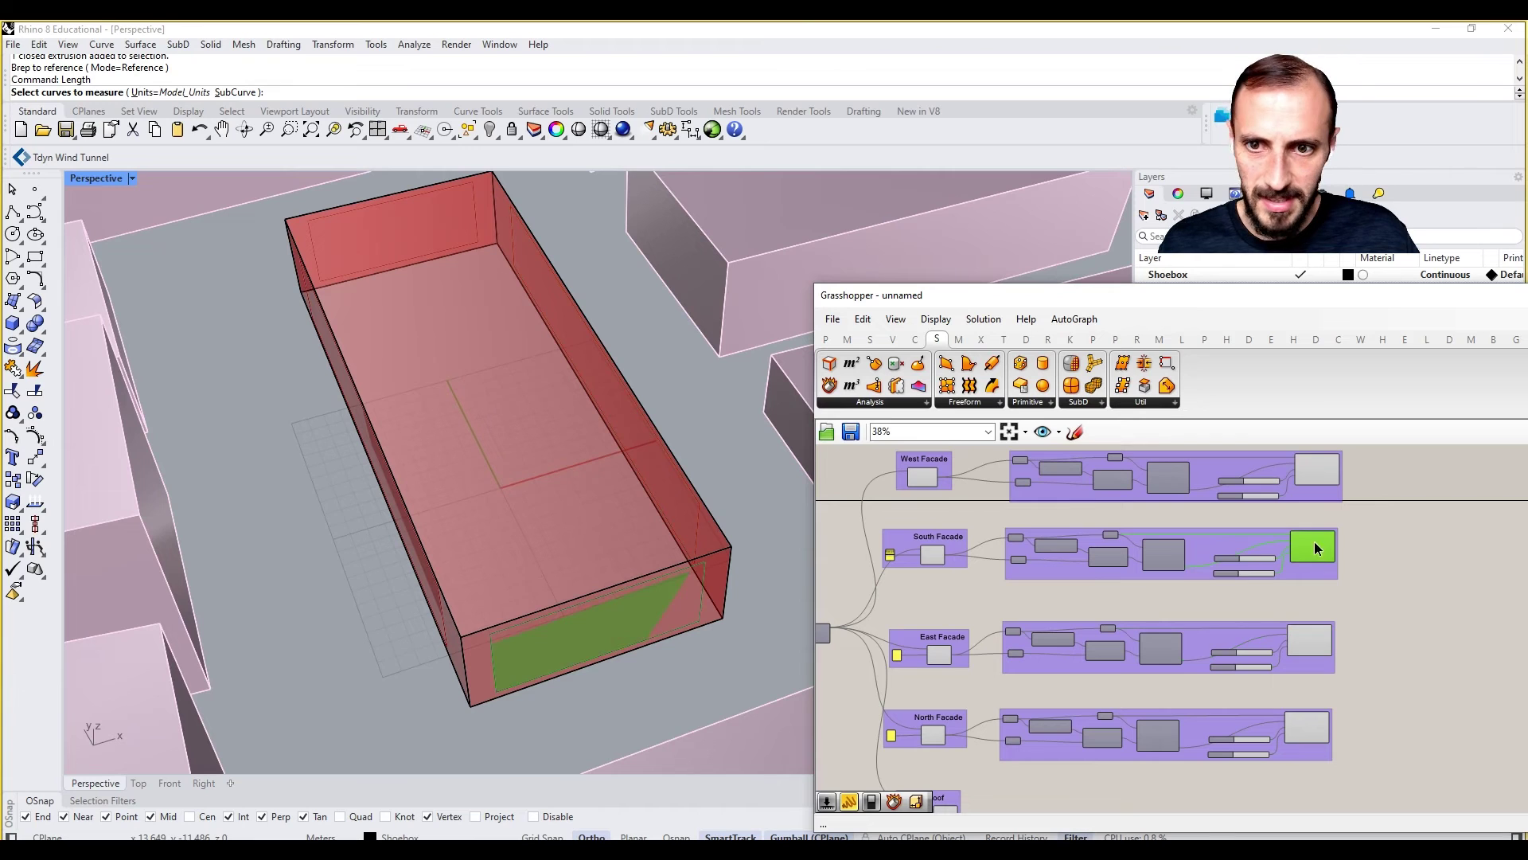
{"action": "left_click", "coordinate": [1319, 475]}
Step: Duplicate the North Facade scaling group next to Roof and connect the Roof list item to both of the copy's inputs
{"action": "scroll", "coordinate": [1170, 624], "scroll_direction": "up", "scroll_amount": 3}
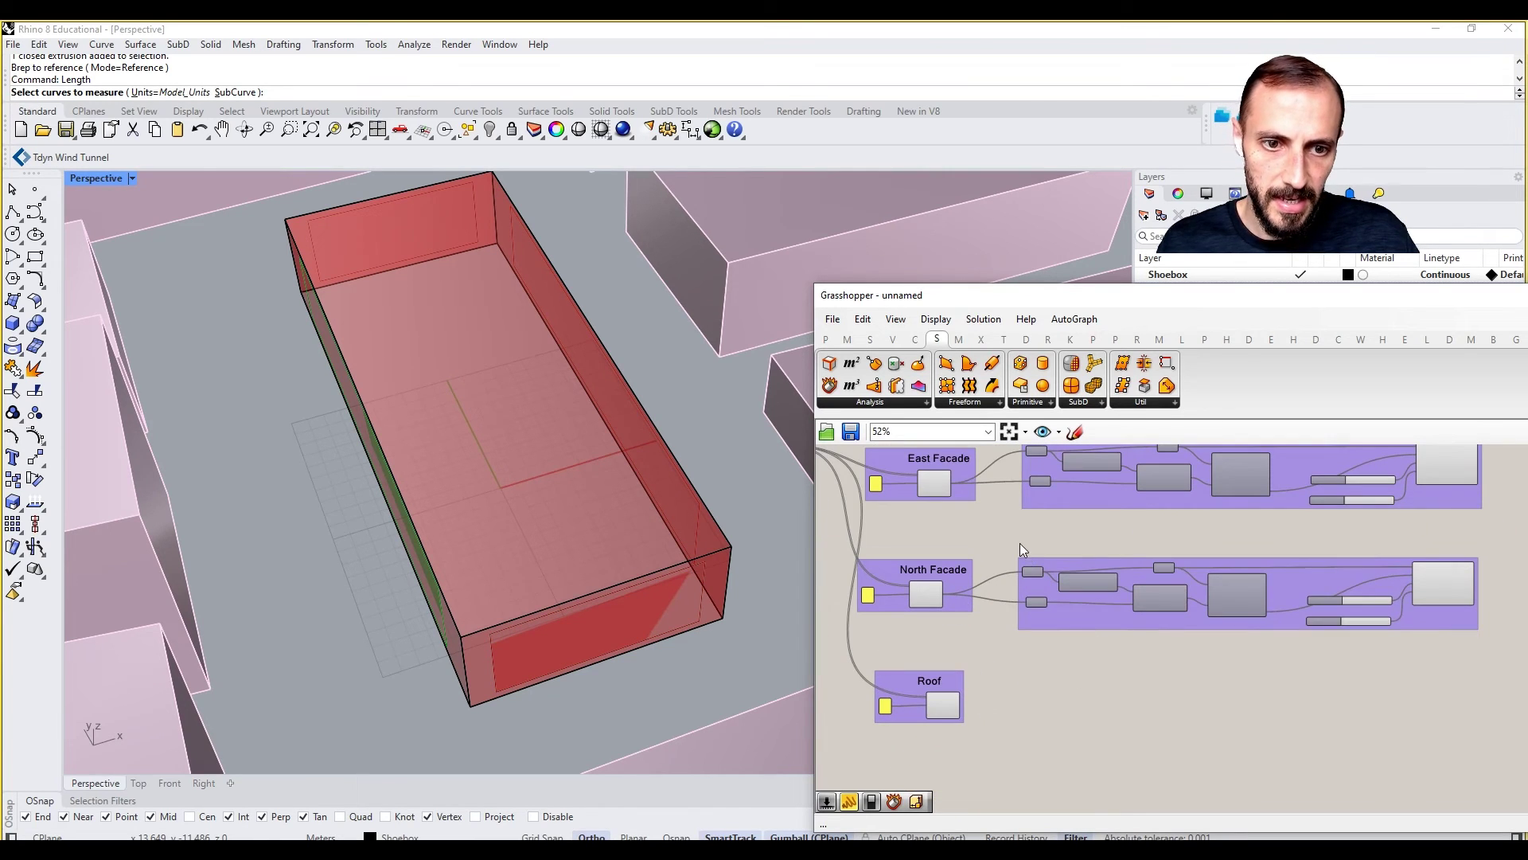
{"action": "left_click_drag", "start_coordinate": [1011, 543], "coordinate": [1496, 671]}
{"action": "key", "text": "ctrl+c"}
{"action": "key", "text": "ctrl+v"}
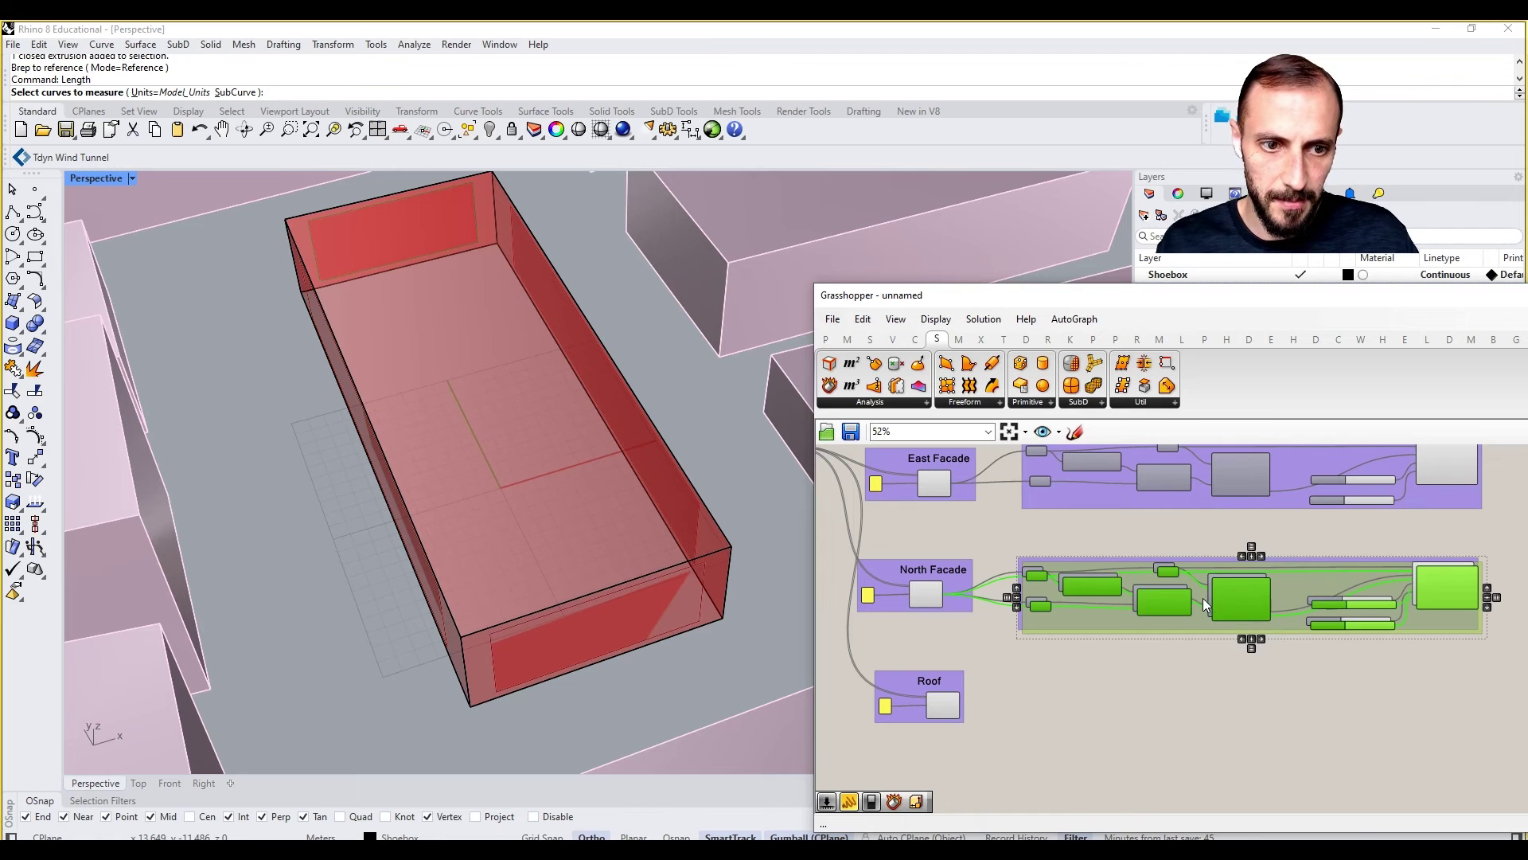
{"action": "left_click_drag", "start_coordinate": [1232, 597], "coordinate": [1227, 694]}
{"action": "scroll", "coordinate": [919, 678], "scroll_direction": "up", "scroll_amount": 3}
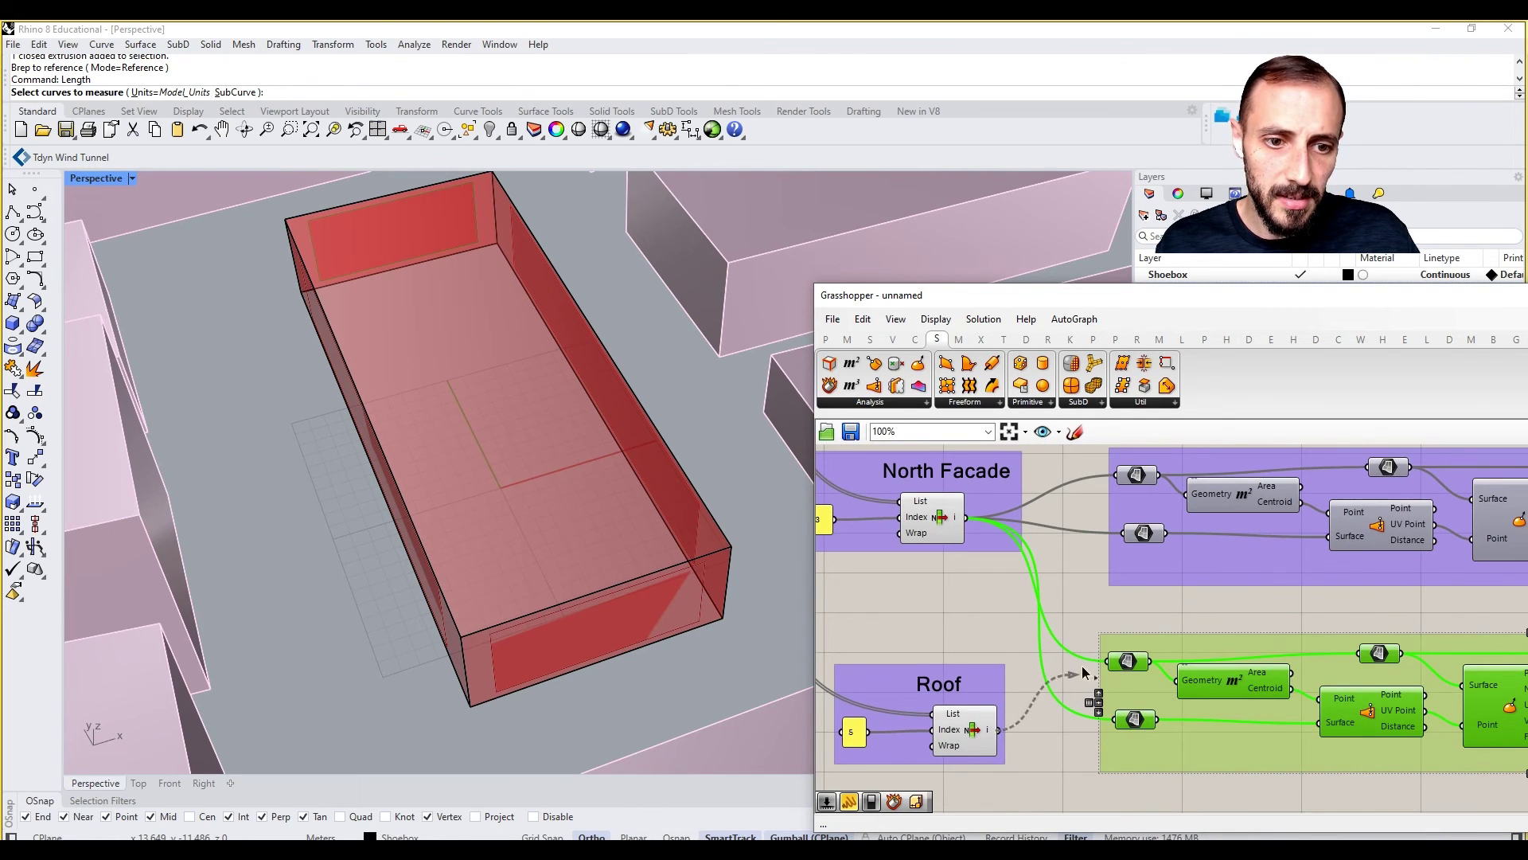
{"action": "left_click_drag", "start_coordinate": [1082, 665], "coordinate": [1107, 661]}
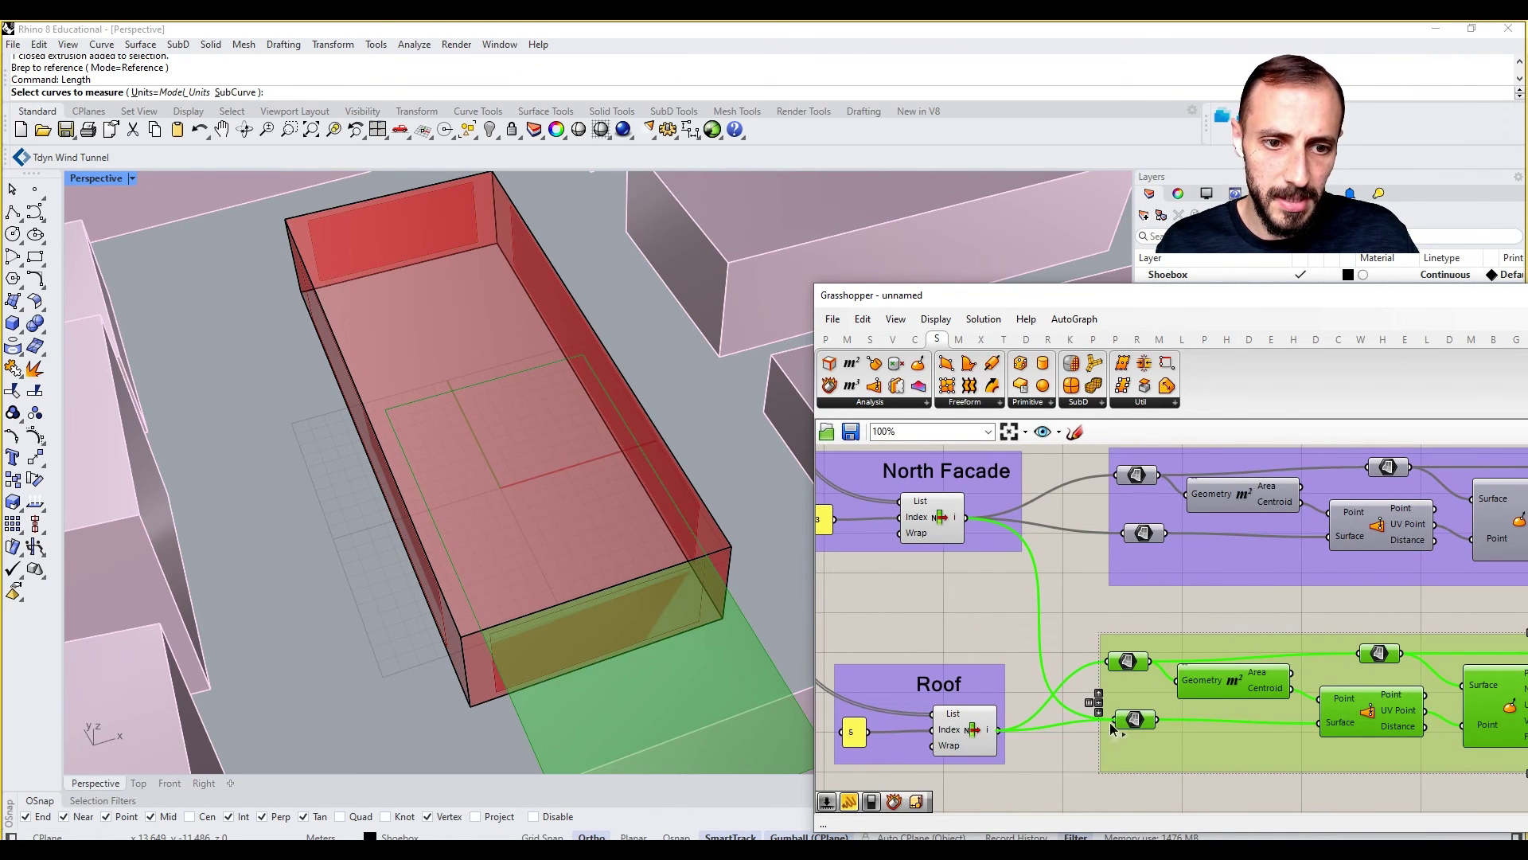
{"action": "left_click_drag", "start_coordinate": [1110, 726], "coordinate": [1114, 719]}
Step: Examine the scaled roof surface in the viewport and review all five scaling groups on the canvas
{"action": "scroll", "coordinate": [551, 505], "scroll_direction": "down", "scroll_amount": 8}
{"action": "right_click_drag", "start_coordinate": [546, 519], "coordinate": [535, 524]}
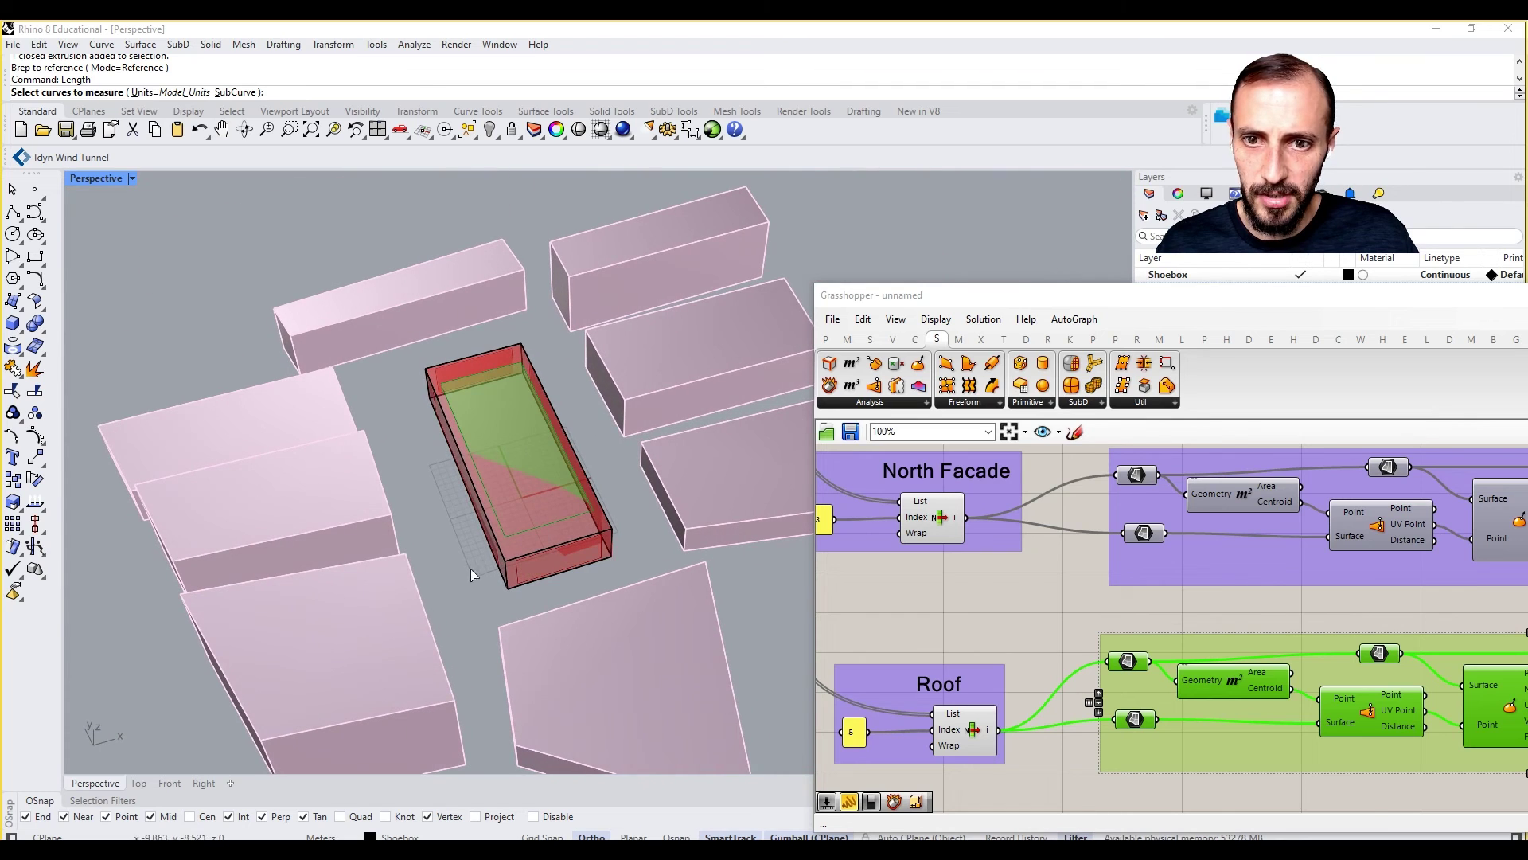
{"action": "right_click_drag", "start_coordinate": [1129, 605], "coordinate": [971, 642]}
{"action": "scroll", "coordinate": [971, 643], "scroll_direction": "down", "scroll_amount": 4}
{"action": "right_click_drag", "start_coordinate": [1170, 642], "coordinate": [1116, 679]}
{"action": "left_click", "coordinate": [1350, 618]}
{"action": "scroll", "coordinate": [1291, 549], "scroll_direction": "down", "scroll_amount": 3}
{"action": "right_click_drag", "start_coordinate": [1291, 549], "coordinate": [1266, 643]}
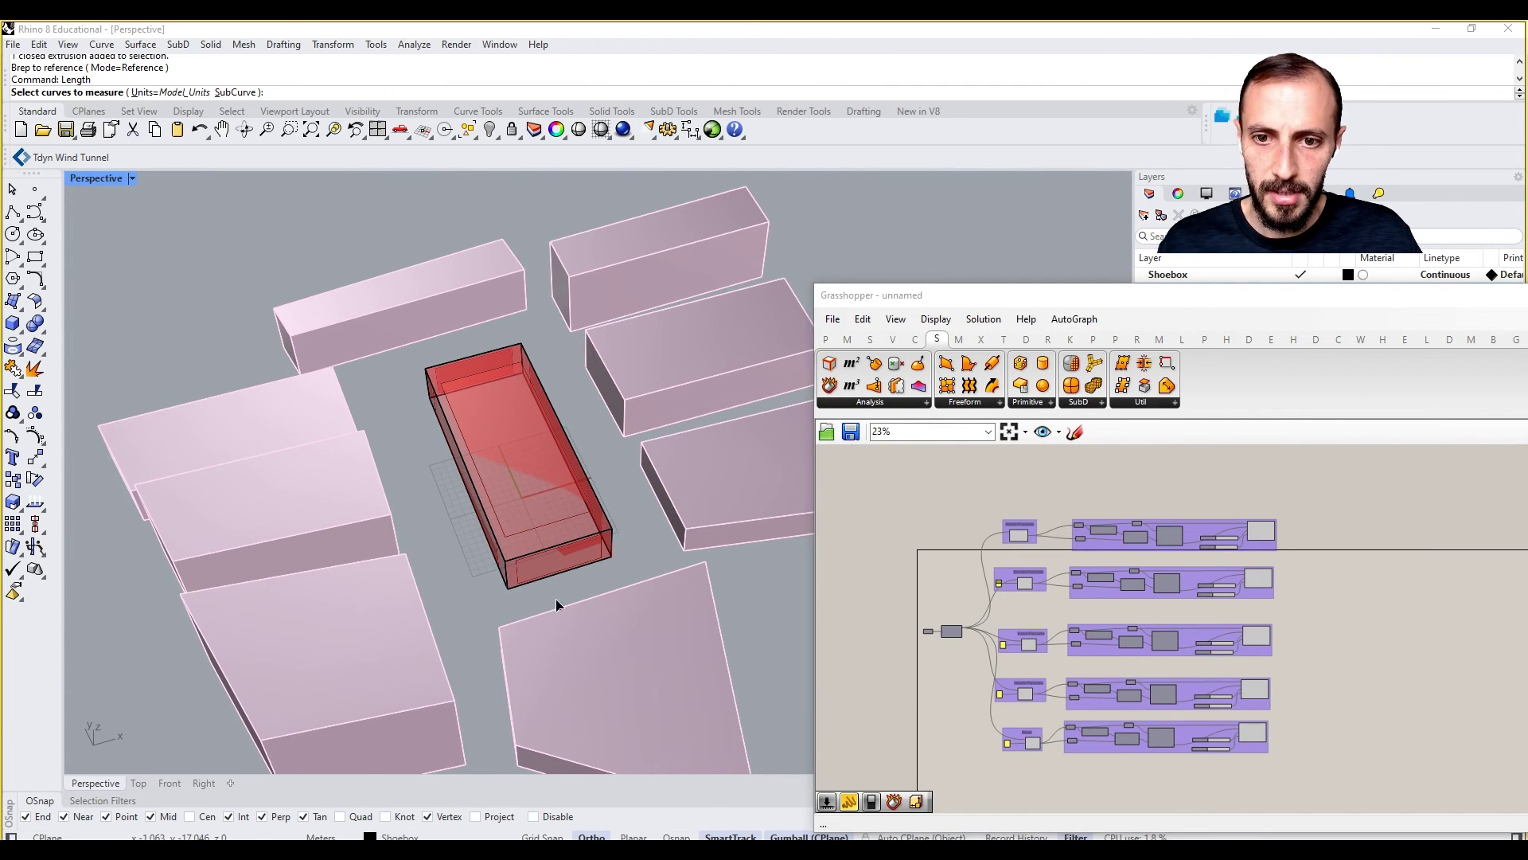
{"action": "scroll", "coordinate": [478, 438], "scroll_direction": "up", "scroll_amount": 5}
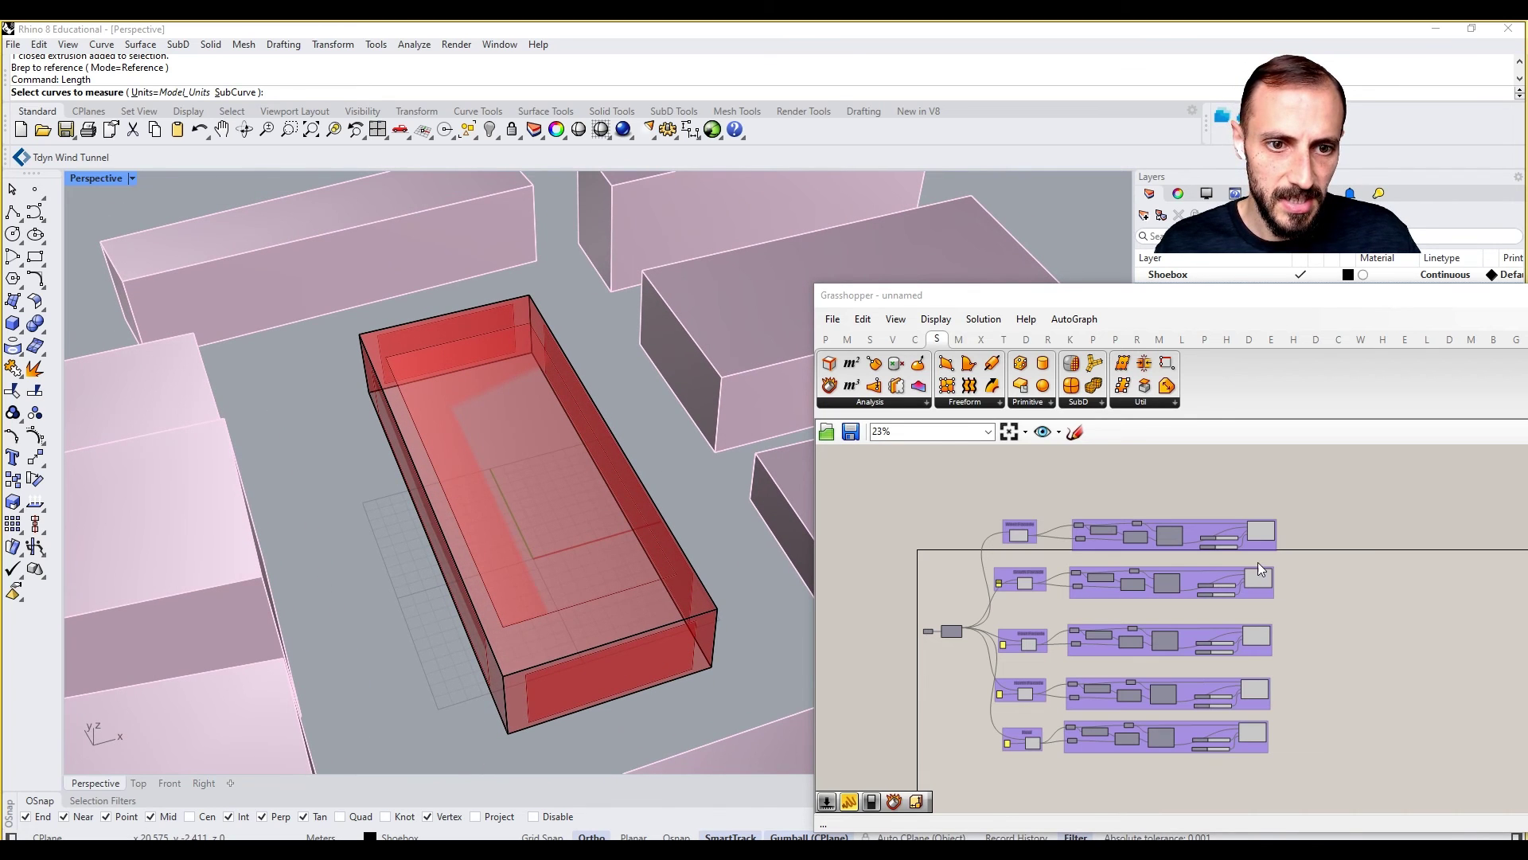
Step: Turn off the preview of all facade and Roof list items and view the scaled surfaces from another side
{"action": "left_click_drag", "start_coordinate": [995, 507], "coordinate": [1058, 781]}
{"action": "right_click", "coordinate": [1047, 600]}
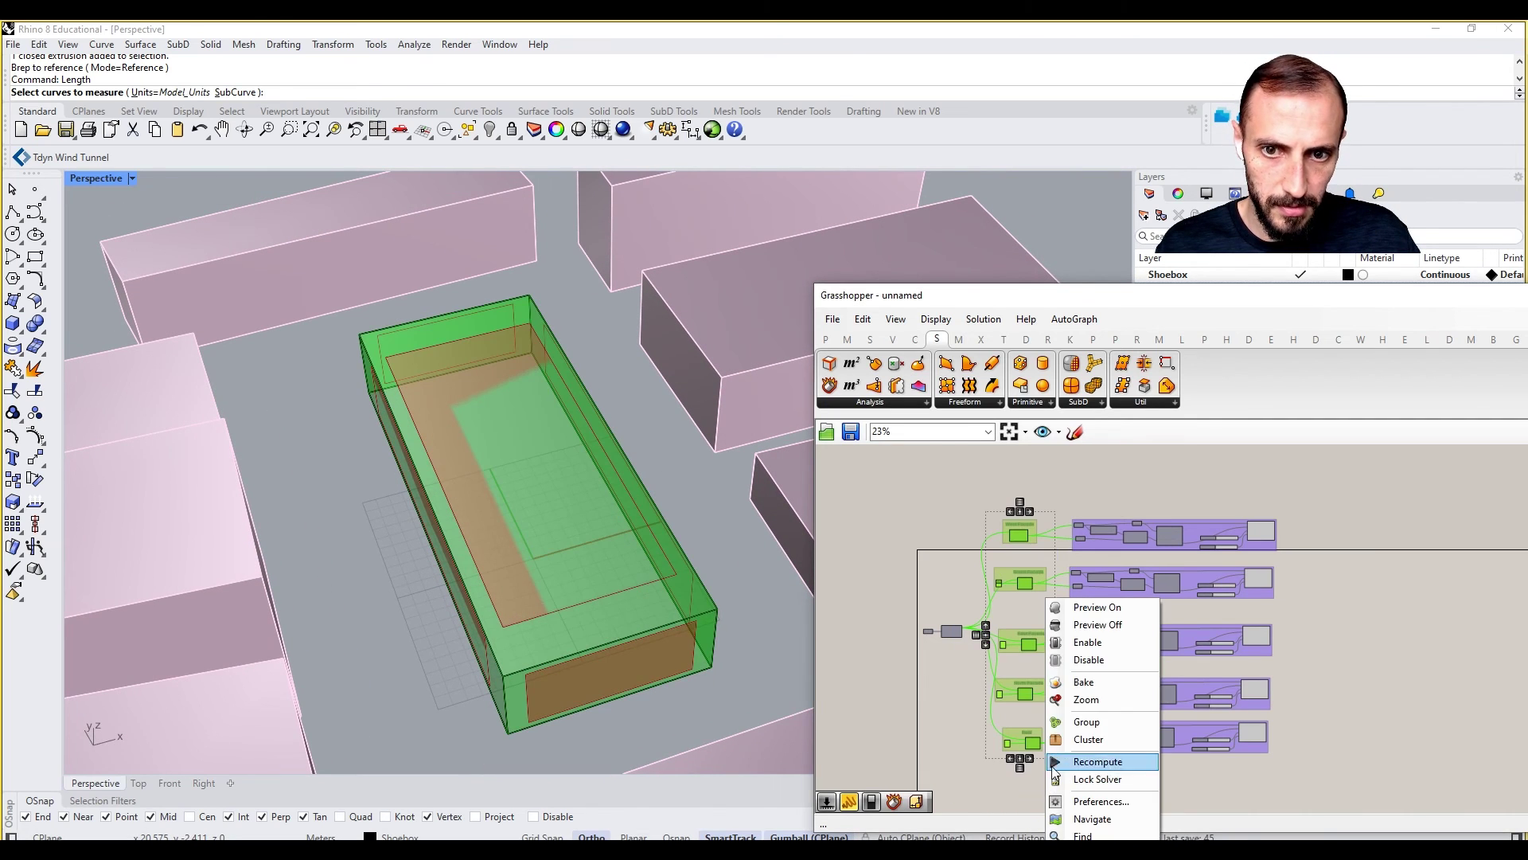
{"action": "left_click", "coordinate": [1080, 624]}
{"action": "right_click_drag", "start_coordinate": [581, 523], "coordinate": [471, 519]}
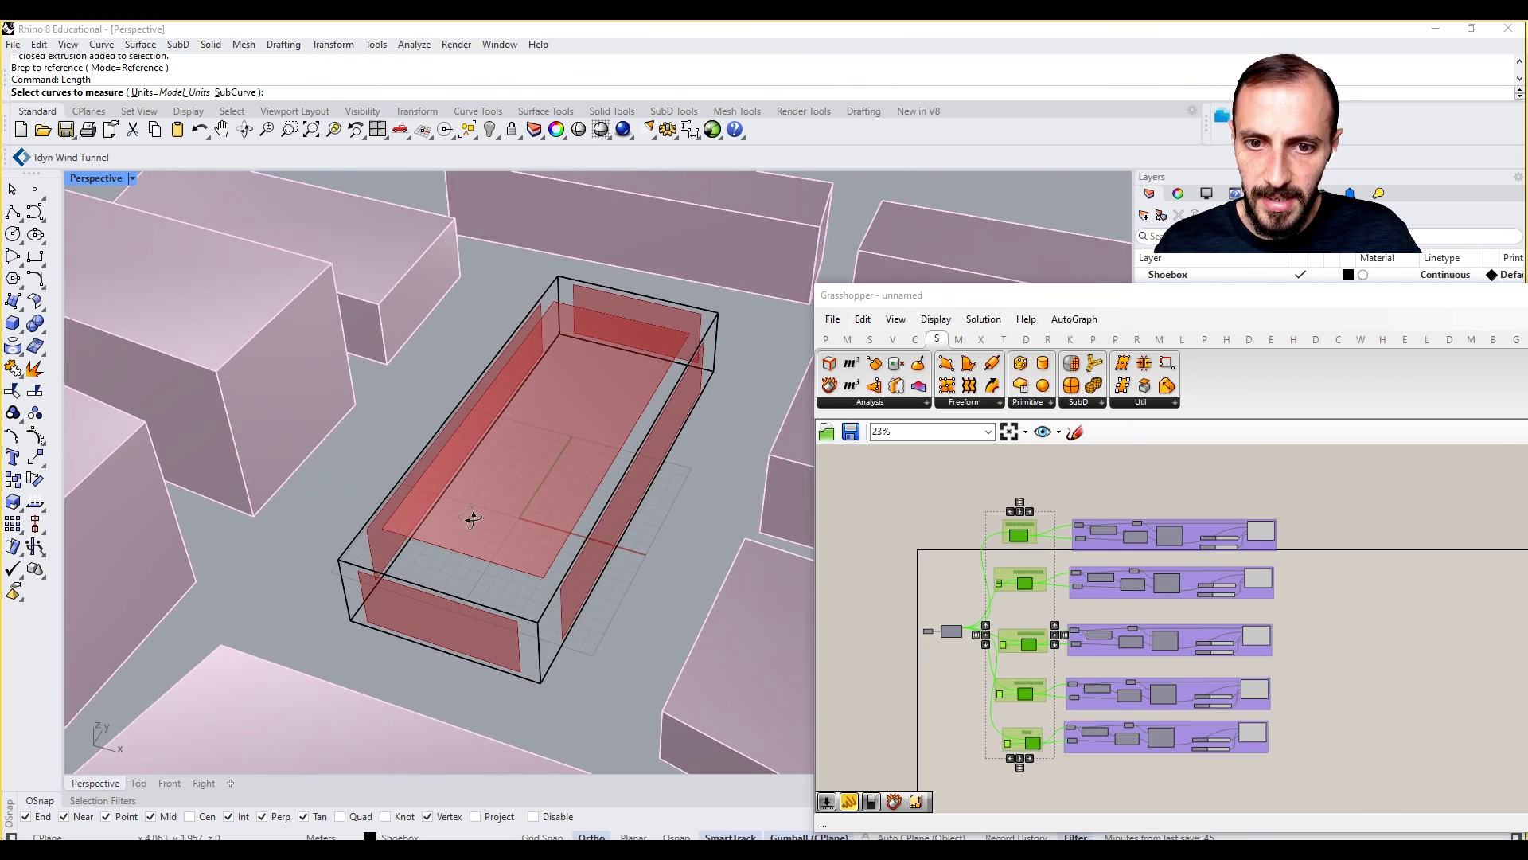